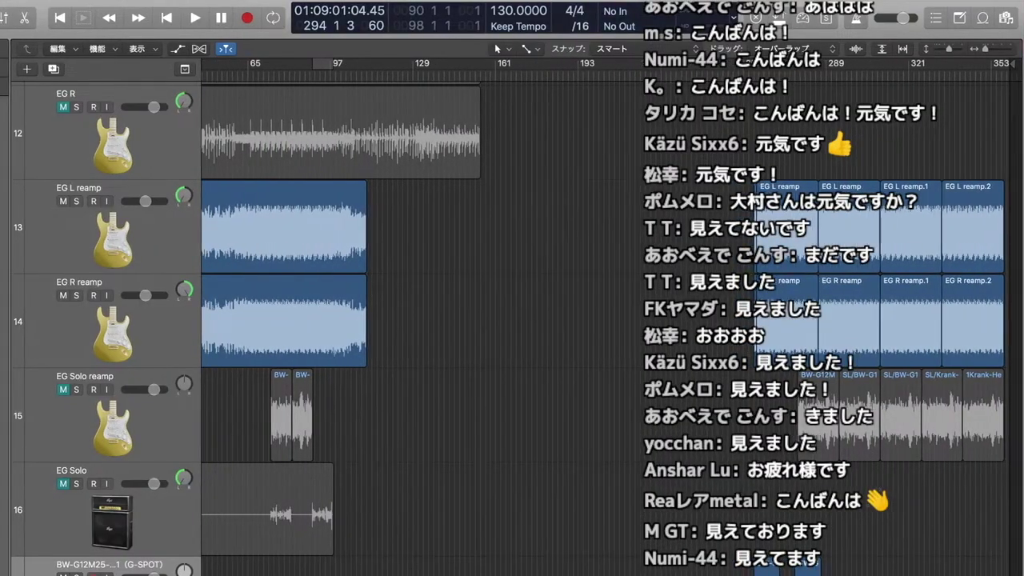
- Solo the EG L reamp and EG R reamp guitar tracks
{"action": "scroll", "coordinate": [612, 320], "scroll_direction": "up", "scroll_amount": 8}
{"action": "scroll", "coordinate": [612, 320], "scroll_direction": "left", "scroll_amount": 3}
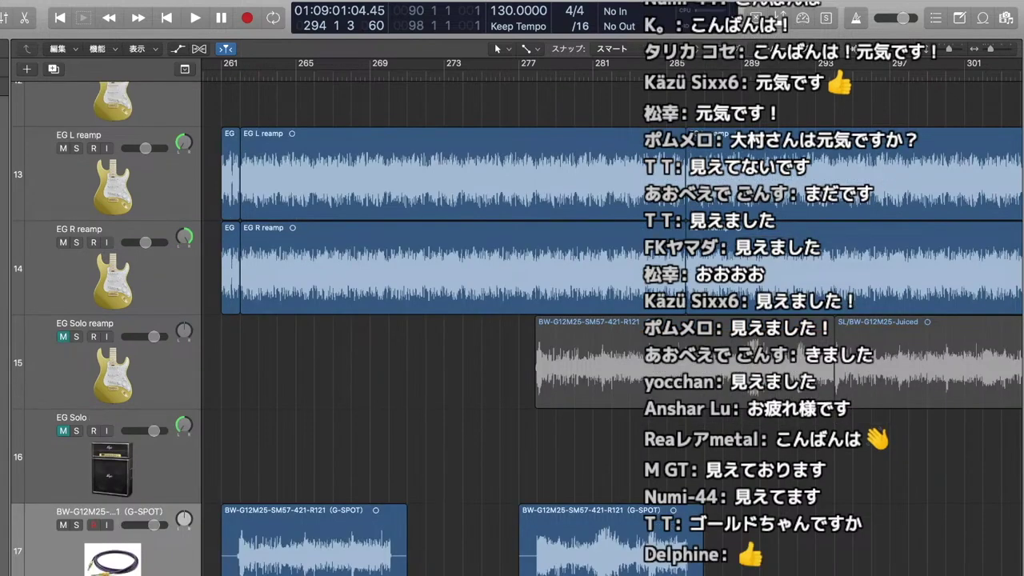
{"action": "left_click", "coordinate": [112, 180]}
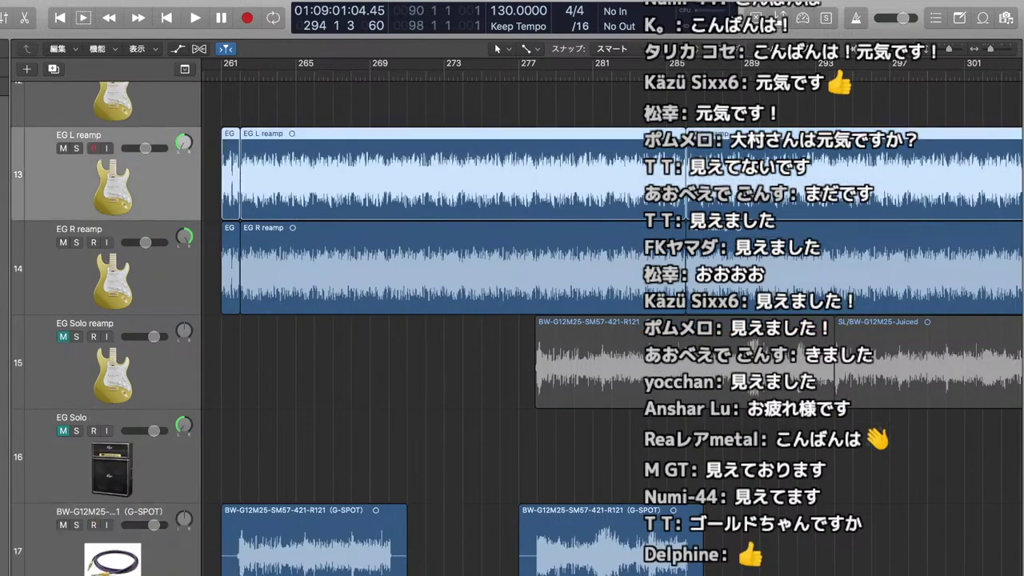
{"action": "left_click", "coordinate": [112, 274]}
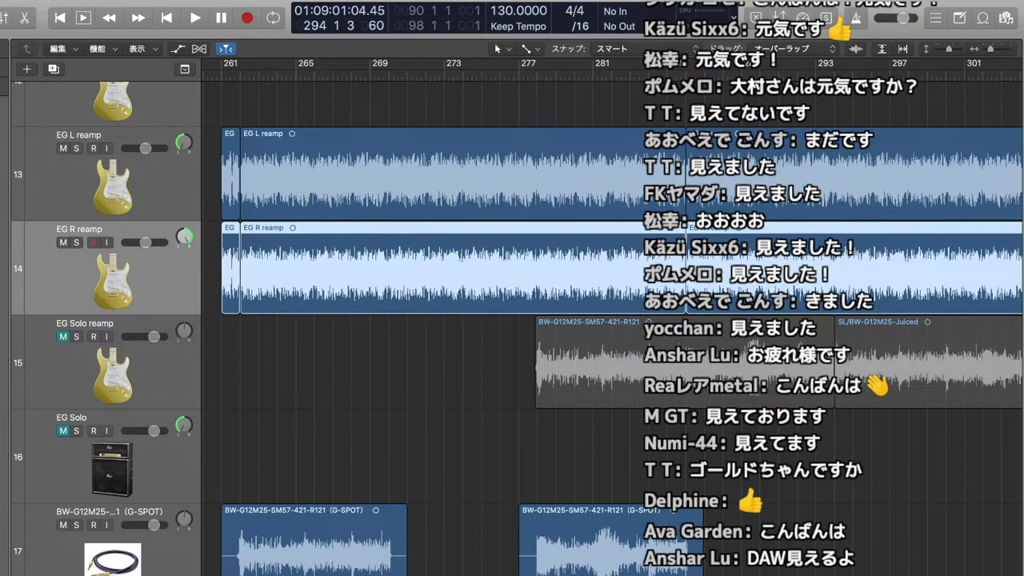
{"action": "key", "text": "s"}
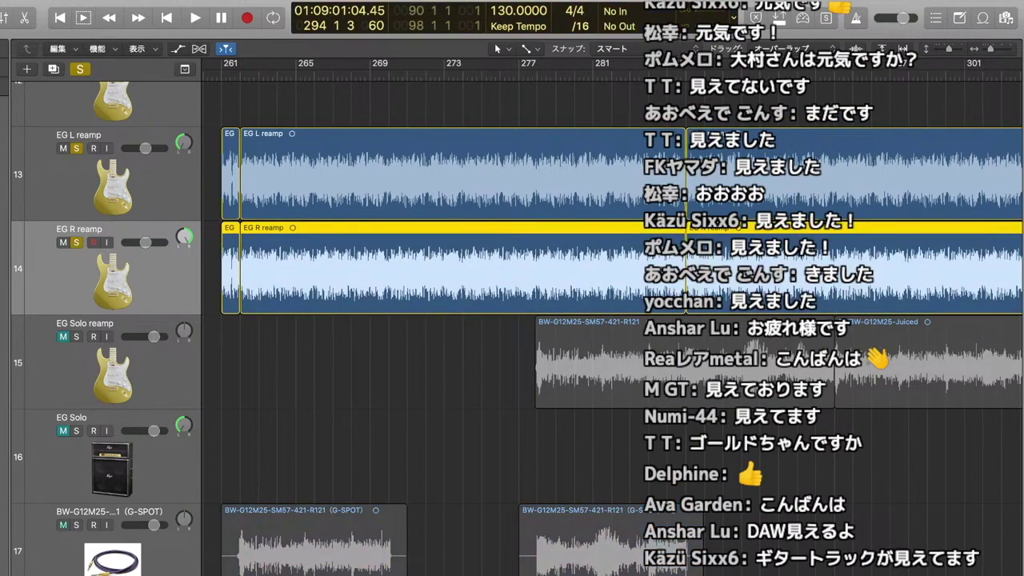
- Play the two soloed reamp guitar tracks from bar 260 to check their sound and level
{"action": "key", "text": "Return"}
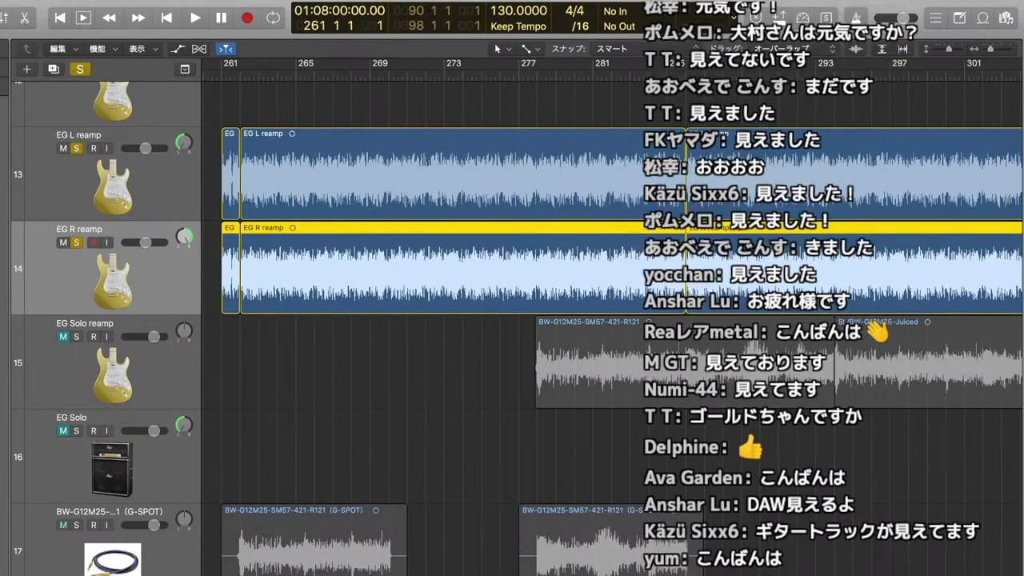
{"action": "scroll", "coordinate": [612, 320], "scroll_direction": "left", "scroll_amount": 1}
{"action": "key", "text": "comma"}
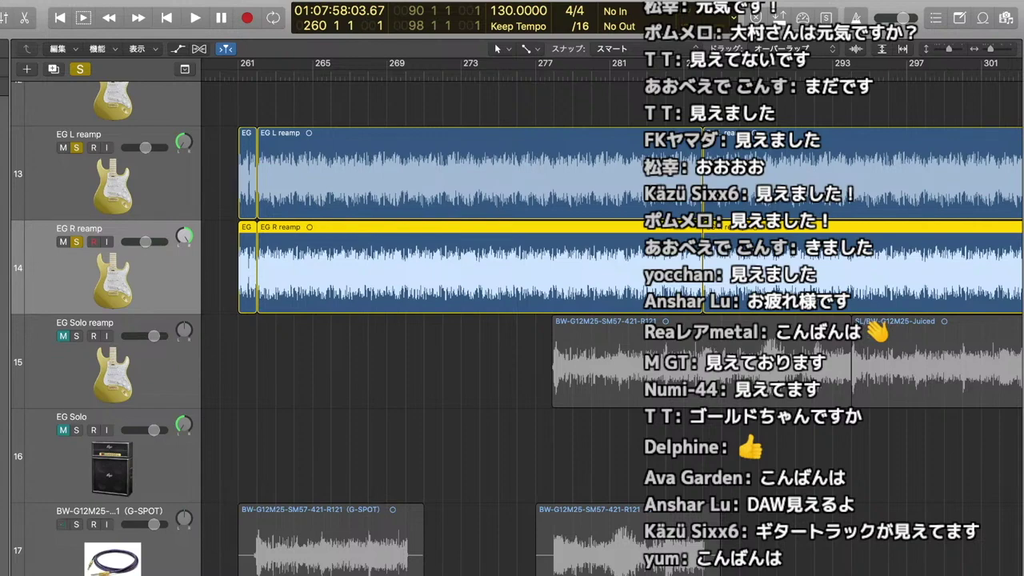
{"action": "key", "text": "space"}
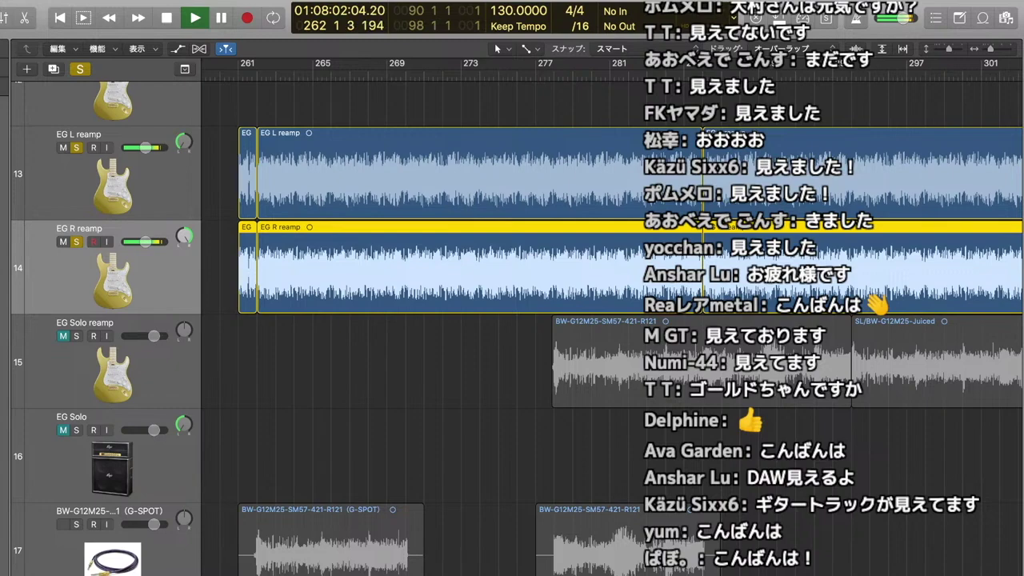
{"action": "key", "text": "super+Right"}
{"action": "key", "text": "super+Right"}
{"action": "key", "text": "super+Right"}
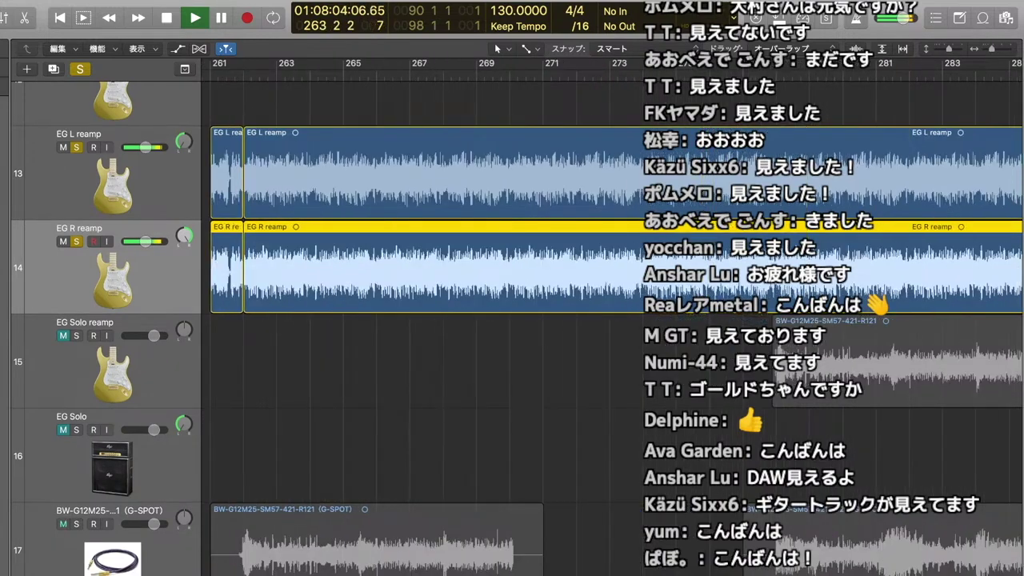
{"action": "key", "text": "super+Right"}
{"action": "scroll", "coordinate": [612, 320], "scroll_direction": "left", "scroll_amount": 3}
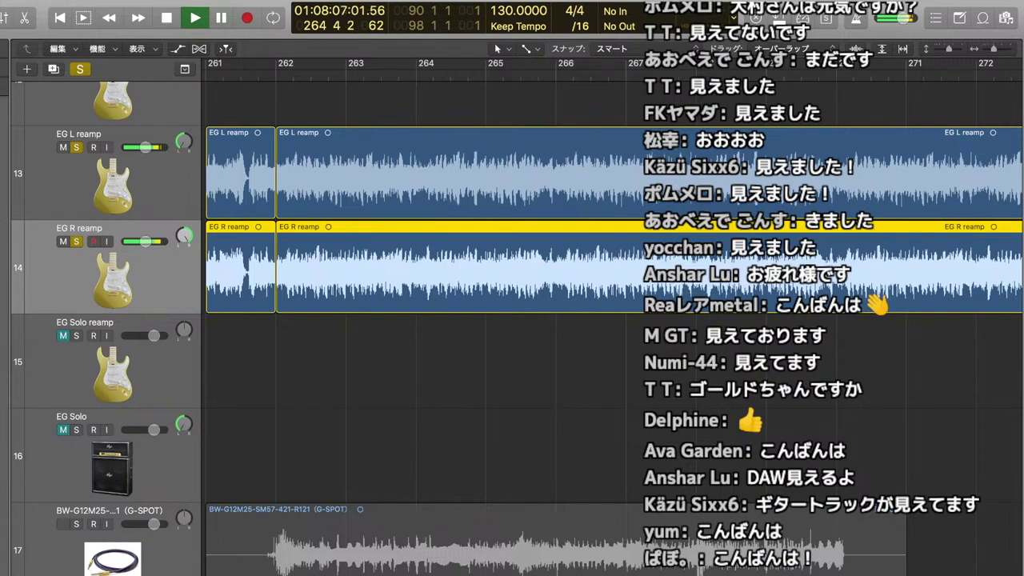
{"action": "scroll", "coordinate": [611, 320], "scroll_direction": "up", "scroll_amount": 1}
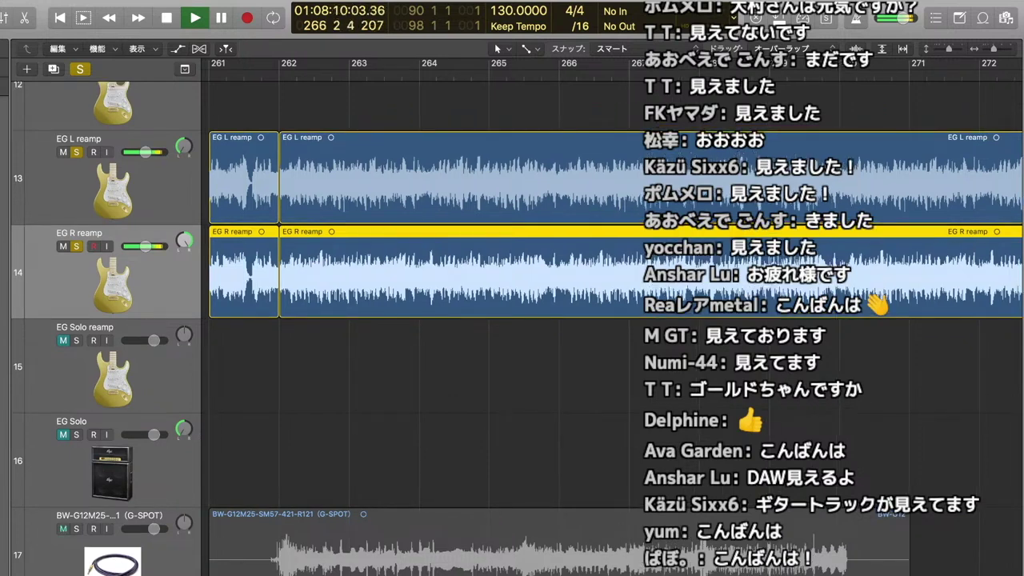
{"action": "key", "text": "space"}
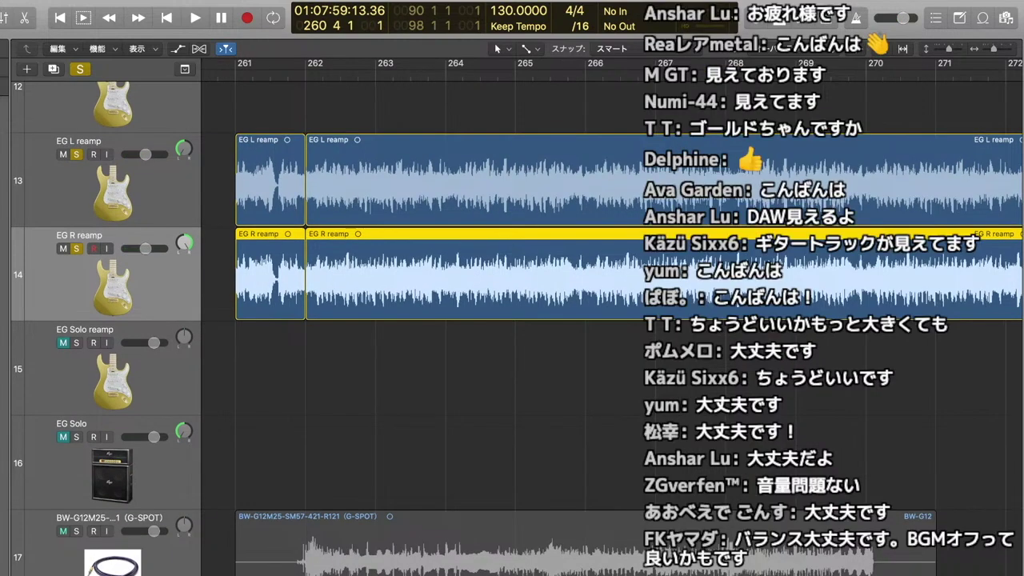
{"action": "key", "text": "space"}
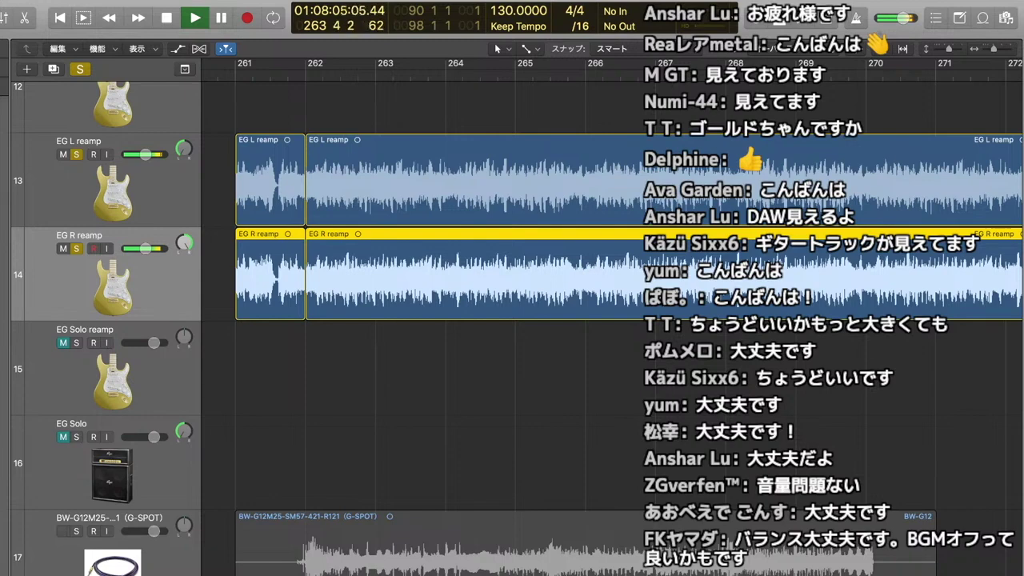
{"action": "key", "text": "space"}
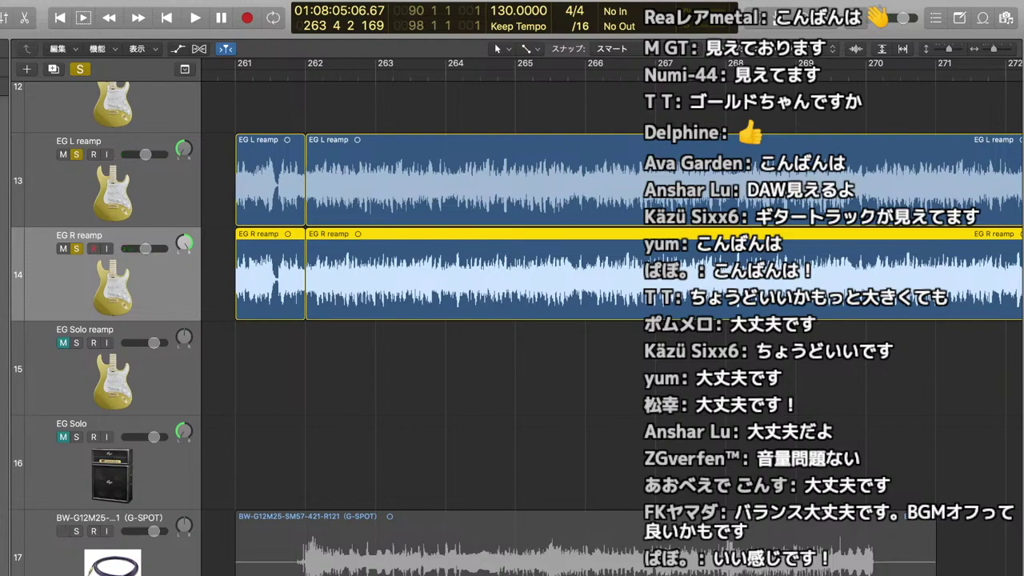
- Find the E.Bass track in the arrangement and solo it together with the reamp guitars
{"action": "scroll", "coordinate": [512, 304], "scroll_direction": "right", "scroll_amount": 1}
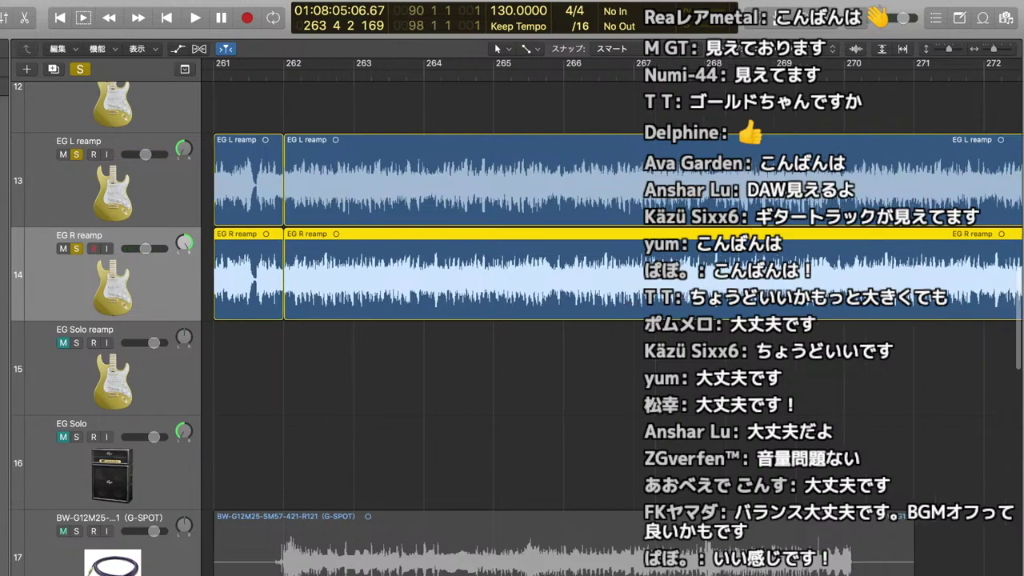
{"action": "scroll", "coordinate": [512, 304], "scroll_direction": "left", "scroll_amount": 2}
{"action": "scroll", "coordinate": [512, 305], "scroll_direction": "up", "scroll_amount": 1}
{"action": "scroll", "coordinate": [512, 304], "scroll_direction": "right", "scroll_amount": 10}
{"action": "scroll", "coordinate": [512, 304], "scroll_direction": "down", "scroll_amount": 1}
{"action": "scroll", "coordinate": [512, 305], "scroll_direction": "up", "scroll_amount": 2}
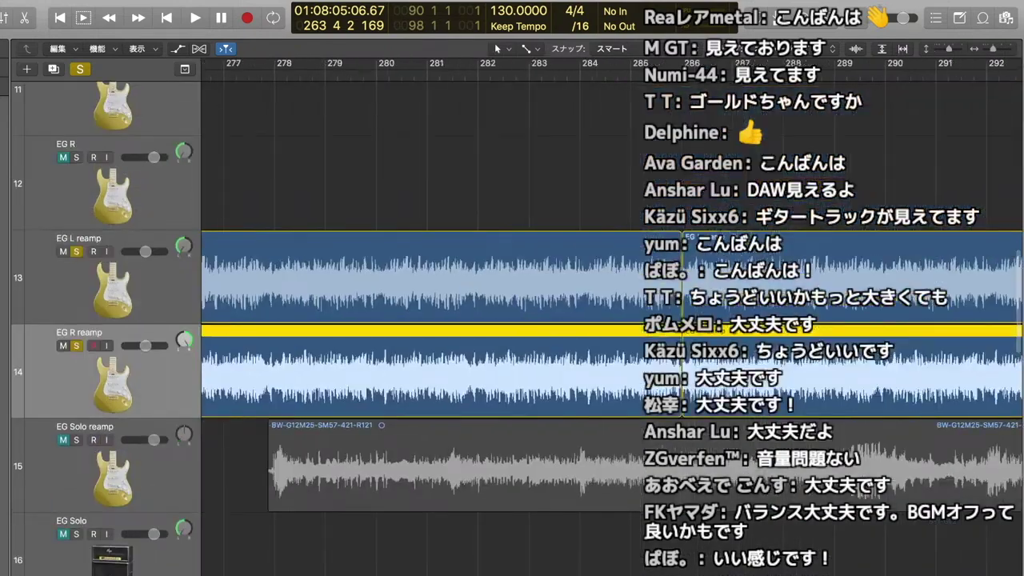
{"action": "scroll", "coordinate": [512, 304], "scroll_direction": "left", "scroll_amount": 3}
{"action": "scroll", "coordinate": [609, 320], "scroll_direction": "down", "scroll_amount": 10}
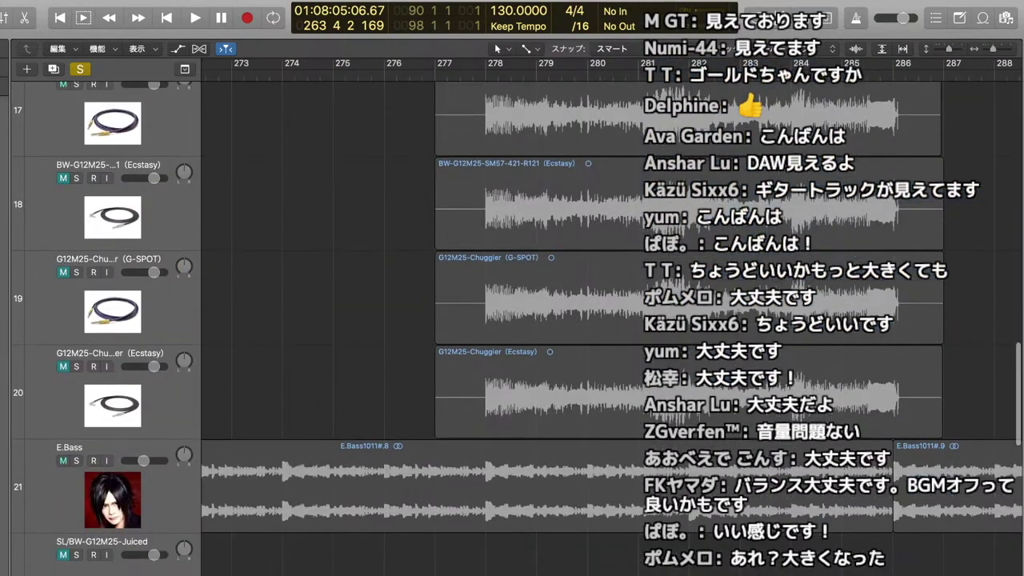
{"action": "left_click", "coordinate": [76, 461]}
- Play the soloed guitars together with the bass from bar 261 to hear them combined
{"action": "scroll", "coordinate": [512, 320], "scroll_direction": "up", "scroll_amount": 10}
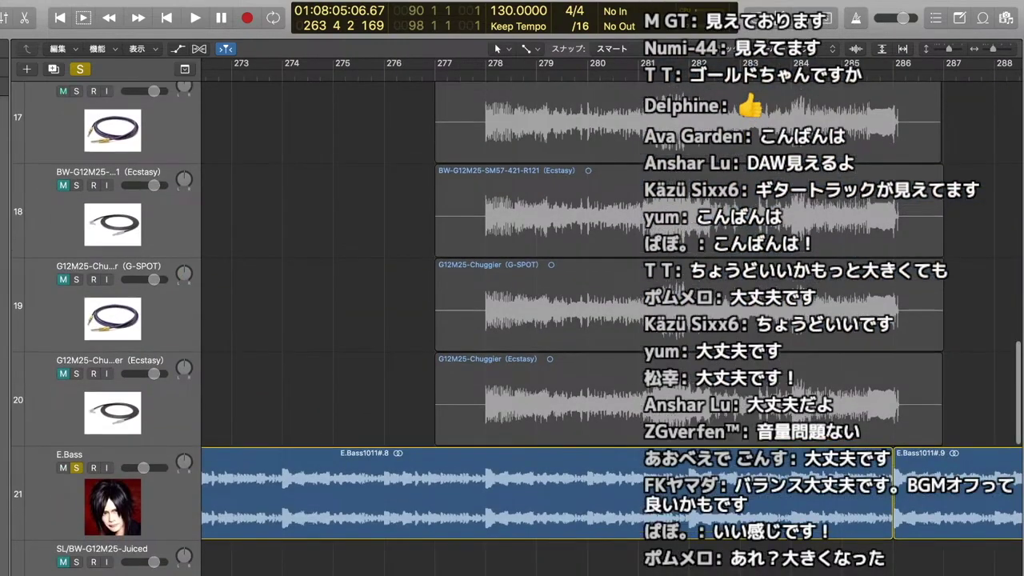
{"action": "scroll", "coordinate": [512, 320], "scroll_direction": "left", "scroll_amount": 10}
{"action": "scroll", "coordinate": [512, 320], "scroll_direction": "left", "scroll_amount": 3}
{"action": "left_click", "coordinate": [327, 75]}
{"action": "key", "text": "space"}
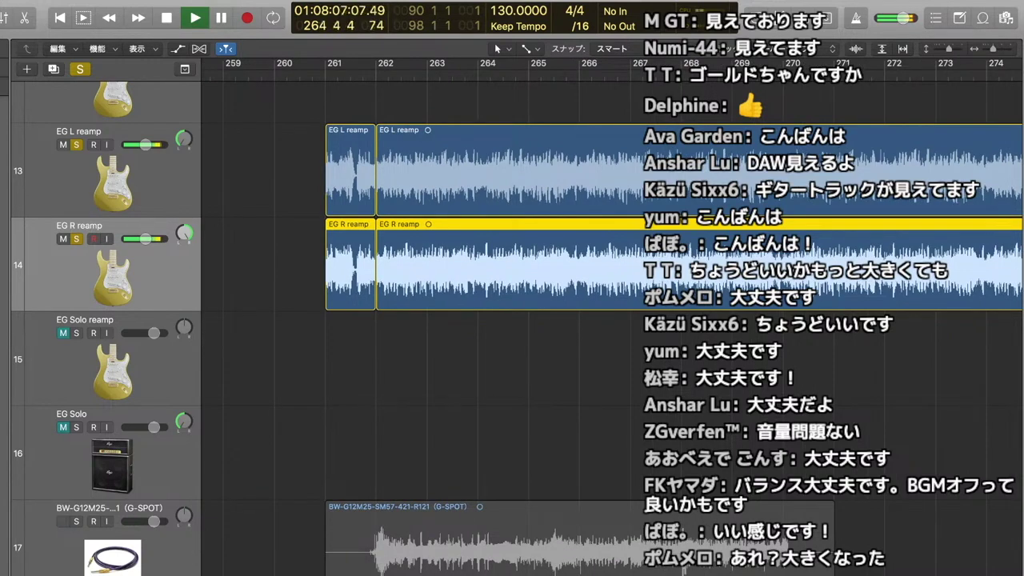
{"action": "scroll", "coordinate": [512, 320], "scroll_direction": "down", "scroll_amount": 10}
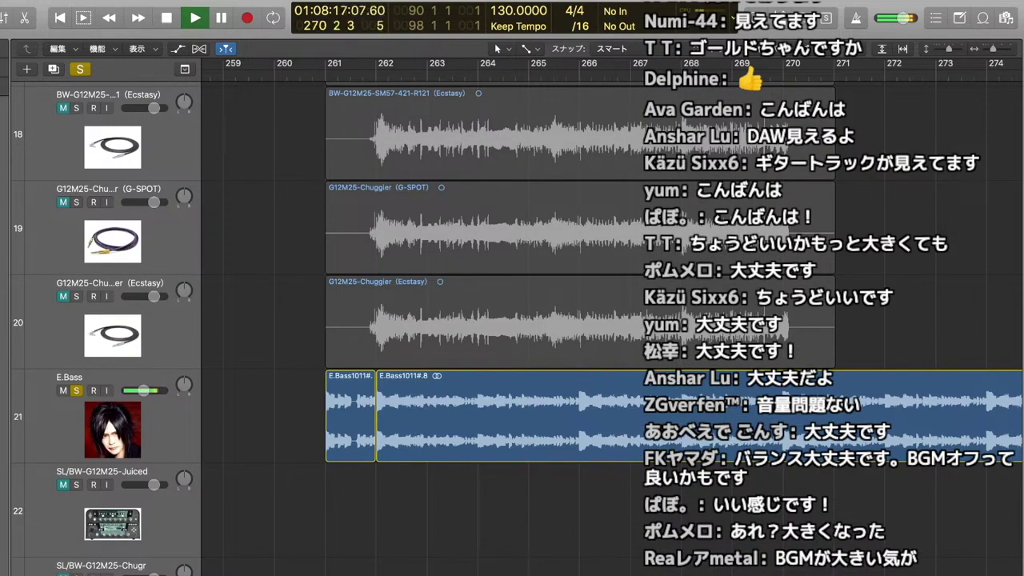
{"action": "key", "text": "space"}
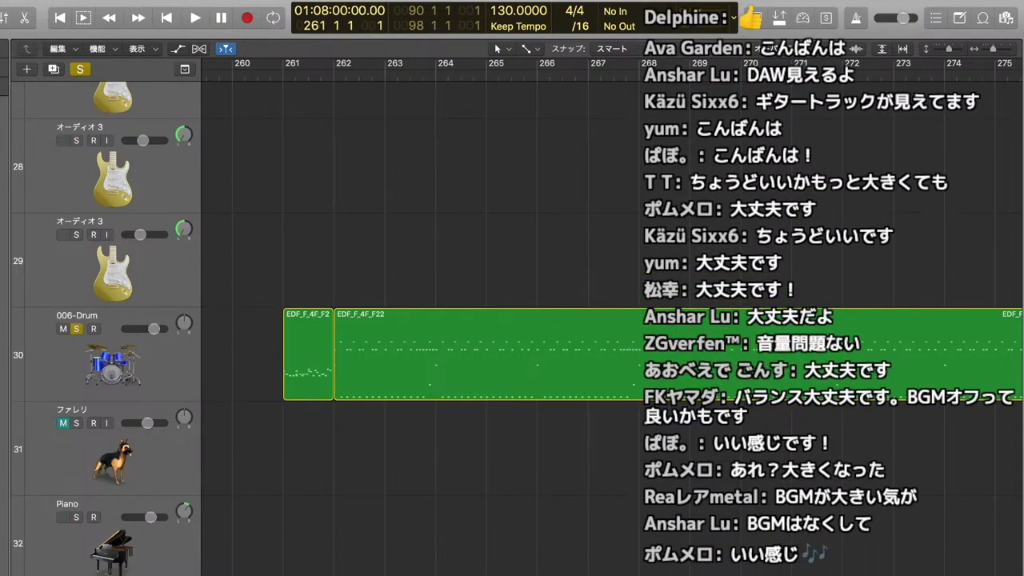
- Join all the MIDI regions on the soloed 006-Drum track into one continuous region
{"action": "left_click", "coordinate": [480, 354]}
{"action": "left_click", "coordinate": [480, 449]}
{"action": "key", "text": "super+Left"}
{"action": "key", "text": "super+Left"}
{"action": "key", "text": "super+Left"}
{"action": "key", "text": "super+Left"}
{"action": "key", "text": "super+Left"}
{"action": "key", "text": "super+Left"}
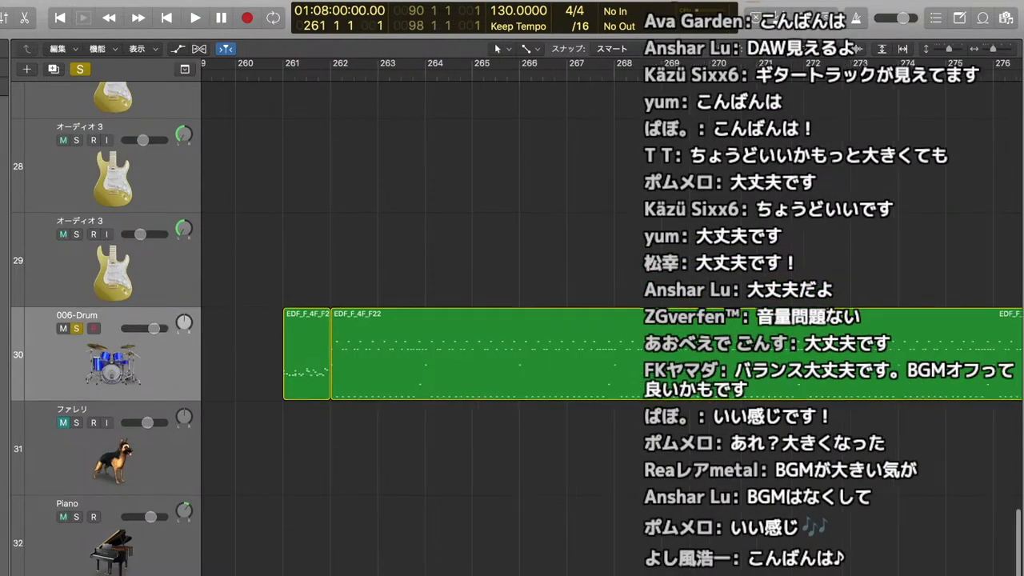
{"action": "left_click_drag", "start_coordinate": [313, 321], "coordinate": [744, 378]}
{"action": "key", "text": "super+j"}
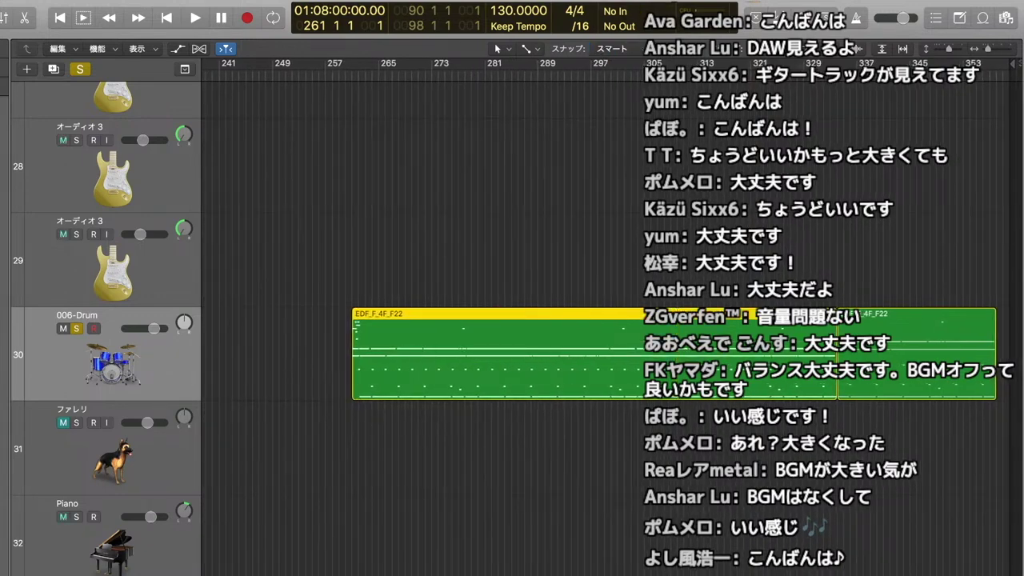
{"action": "key", "text": "super+j"}
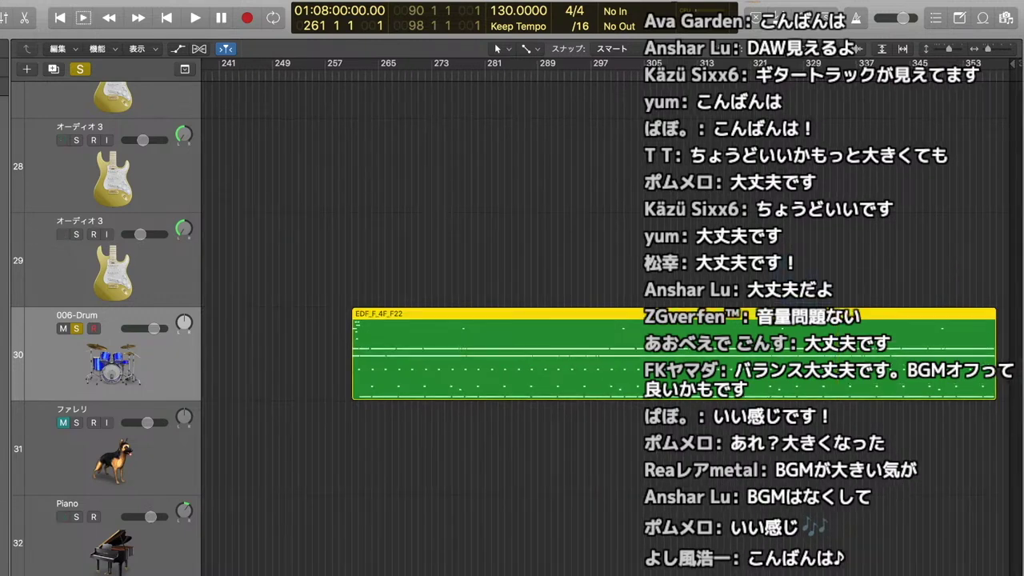
- Open the joined drum region in the Piano Roll, play it from bar 261, and close the editor
{"action": "key", "text": "p"}
{"action": "key", "text": "super+Right"}
{"action": "key", "text": "super+Right"}
{"action": "key", "text": "super+Right"}
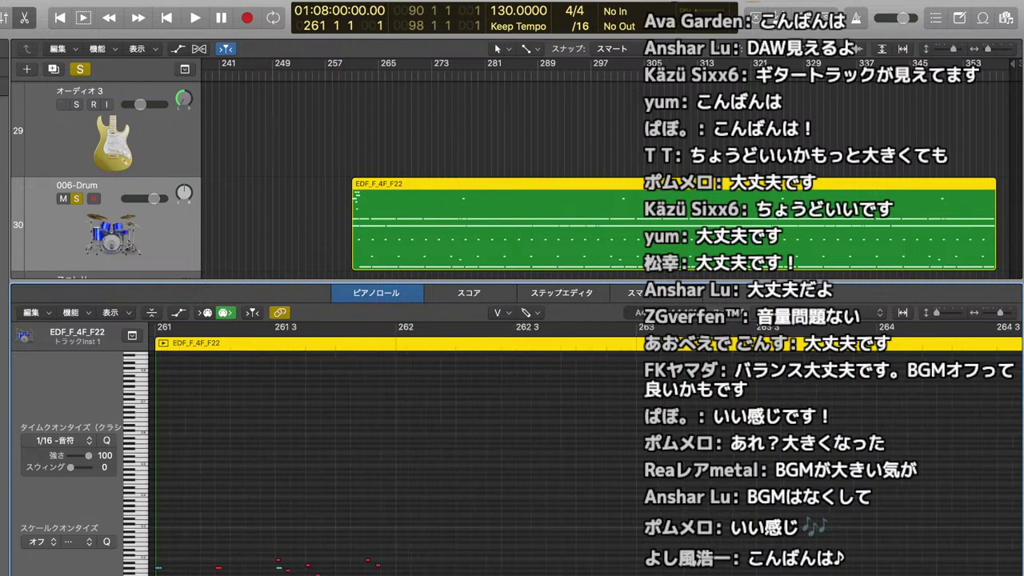
{"action": "key", "text": "space"}
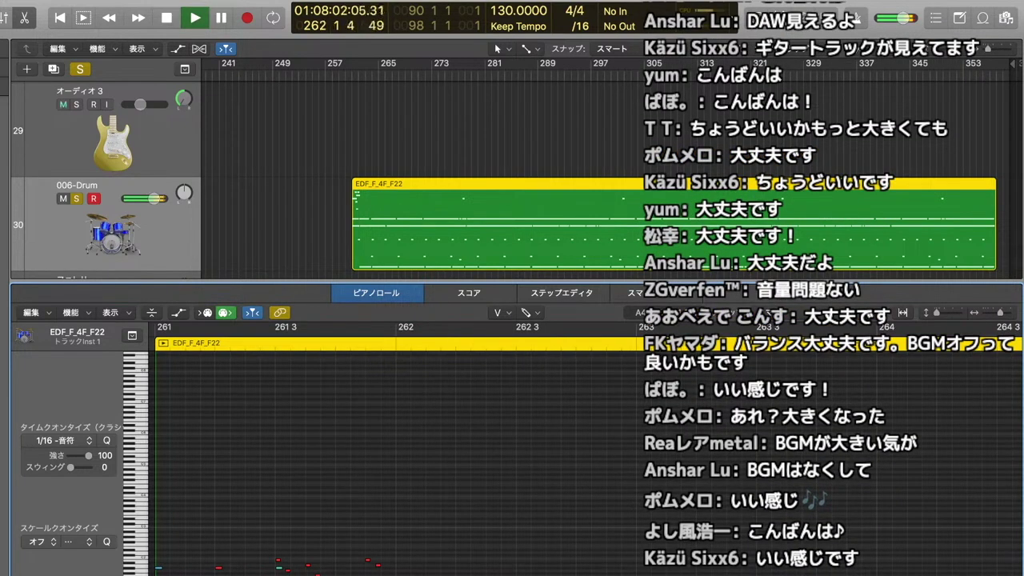
{"action": "key", "text": "super+Left"}
{"action": "key", "text": "super+Left"}
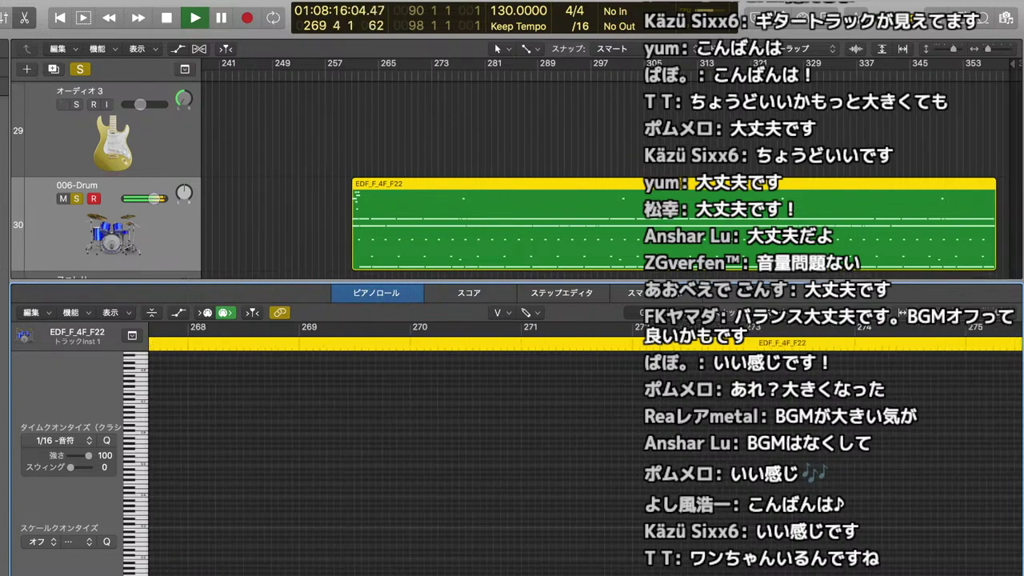
{"action": "key", "text": "space"}
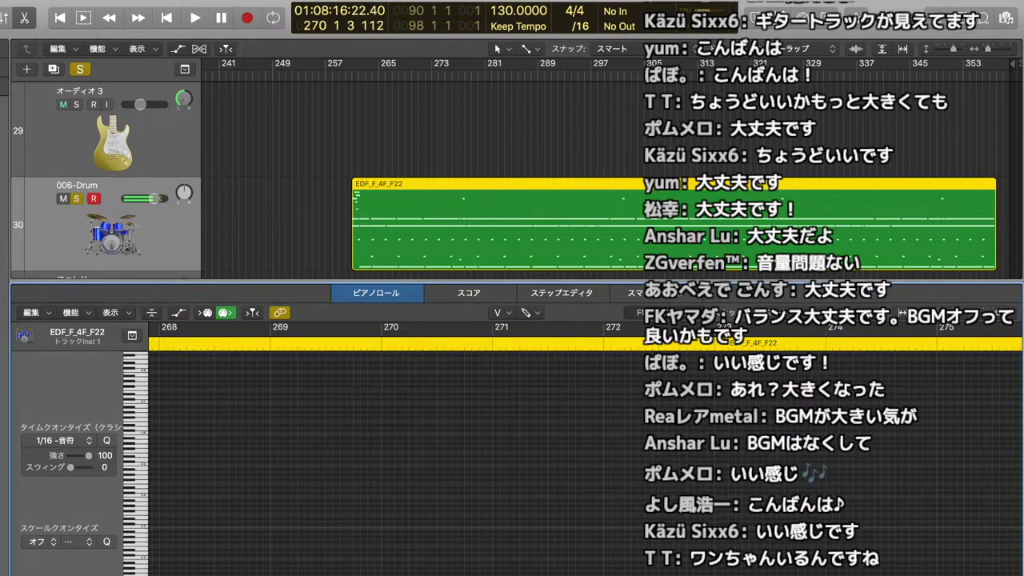
{"action": "key", "text": "e"}
- Move the E.Bass track directly below the EG R reamp track
{"action": "scroll", "coordinate": [560, 320], "scroll_direction": "up", "scroll_amount": 15}
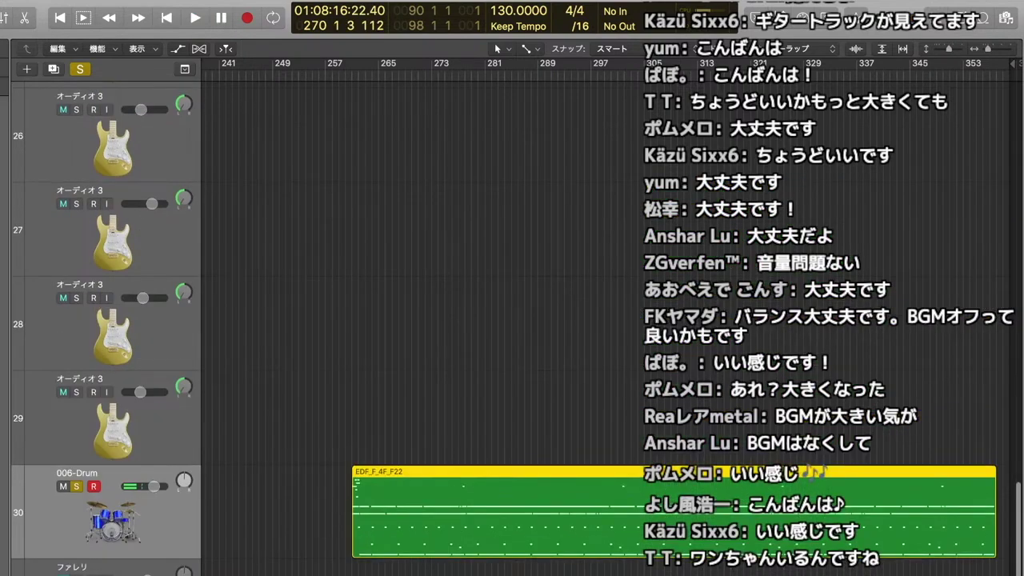
{"action": "key", "text": "super+Up"}
{"action": "key", "text": "super+Up"}
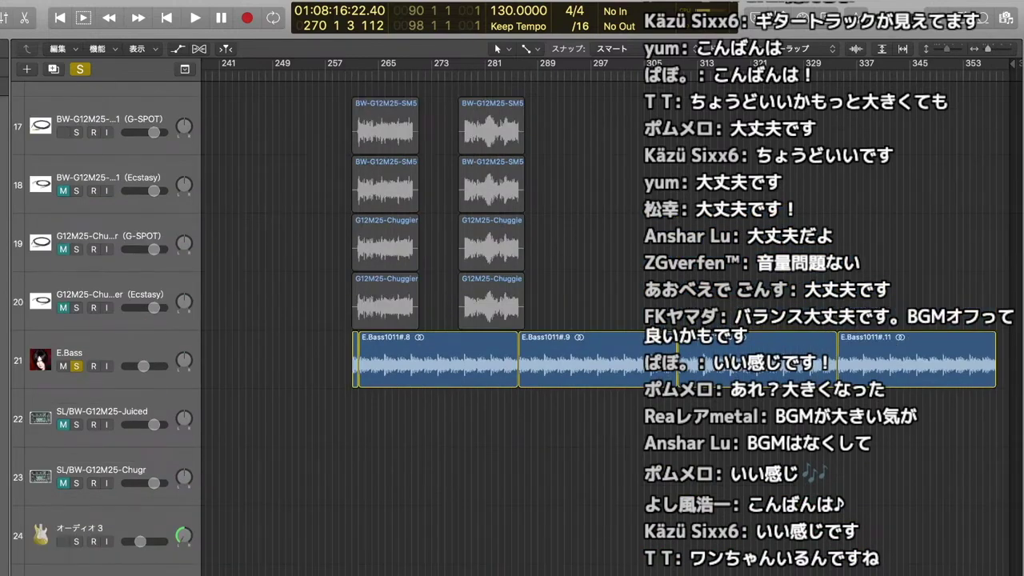
{"action": "key", "text": "super+Up"}
{"action": "key", "text": "super+Up"}
{"action": "left_click_drag", "start_coordinate": [132, 399], "coordinate": [120, 235]}
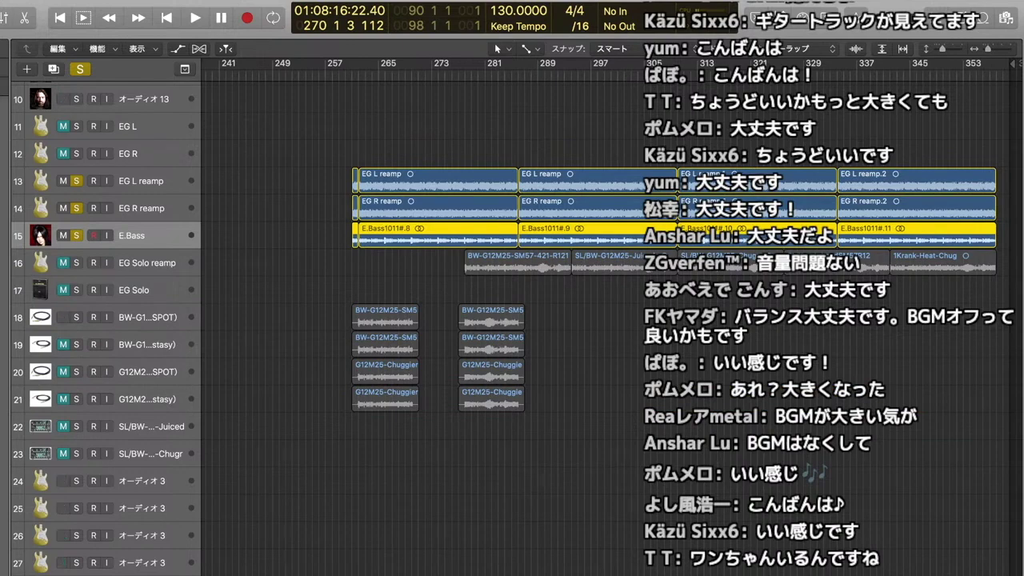
- Move the 006-Drum track directly below the E.Bass track and enlarge the track heights
{"action": "left_click_drag", "start_coordinate": [132, 570], "coordinate": [132, 263]}
{"action": "scroll", "coordinate": [132, 262], "scroll_direction": "up", "scroll_amount": 3}
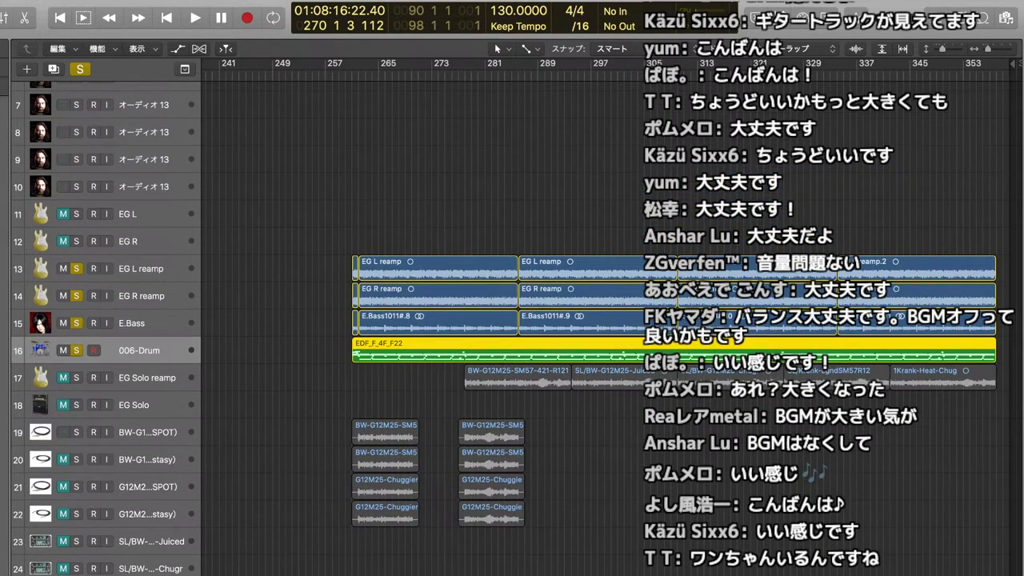
{"action": "key", "text": "super+Down"}
{"action": "key", "text": "super+Down"}
{"action": "key", "text": "super+Down"}
{"action": "key", "text": "super+Down"}
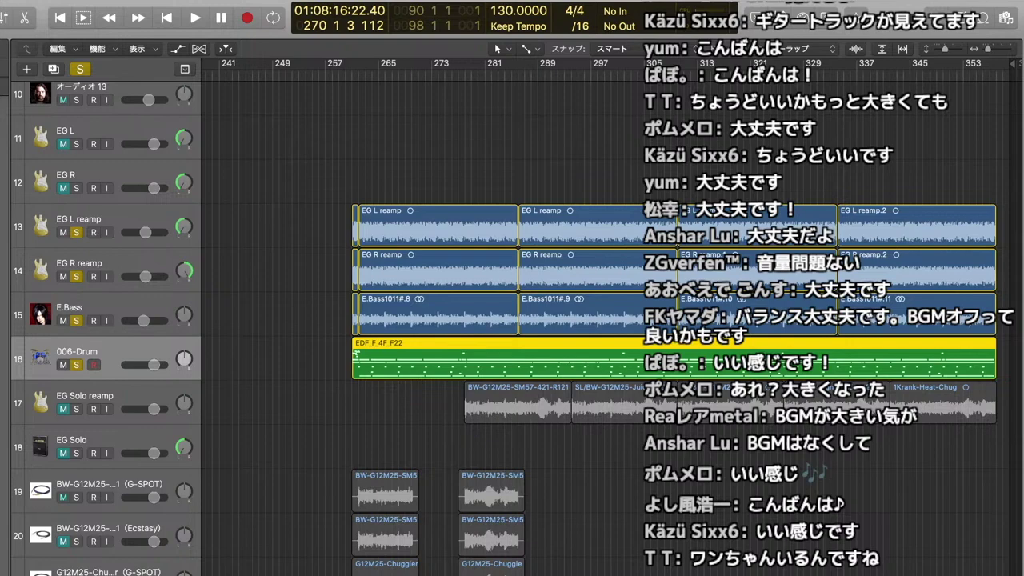
{"action": "key", "text": "super+Down"}
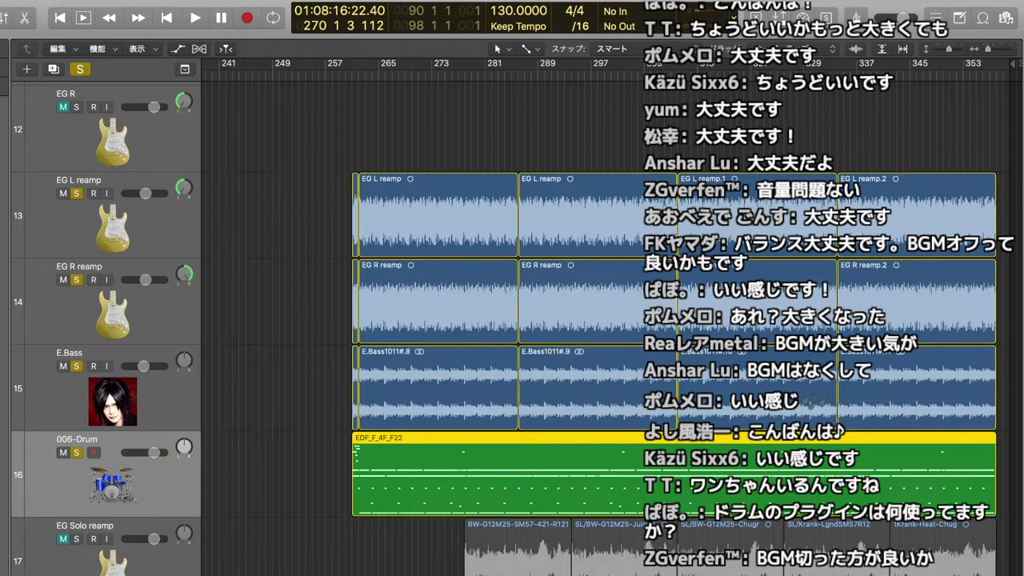
- Solo only the 006-Drum track and play its part from bar 268
{"action": "left_click", "coordinate": [512, 474]}
{"action": "key", "text": "comma"}
{"action": "key", "text": "comma"}
{"action": "key", "text": "comma"}
{"action": "key", "text": "comma"}
{"action": "key", "text": "comma"}
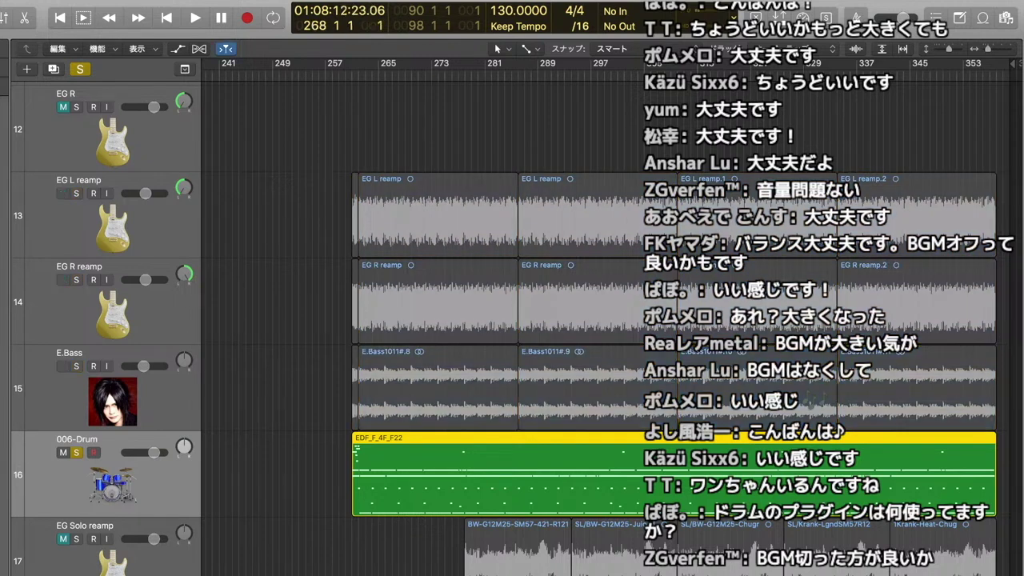
{"action": "key", "text": "space"}
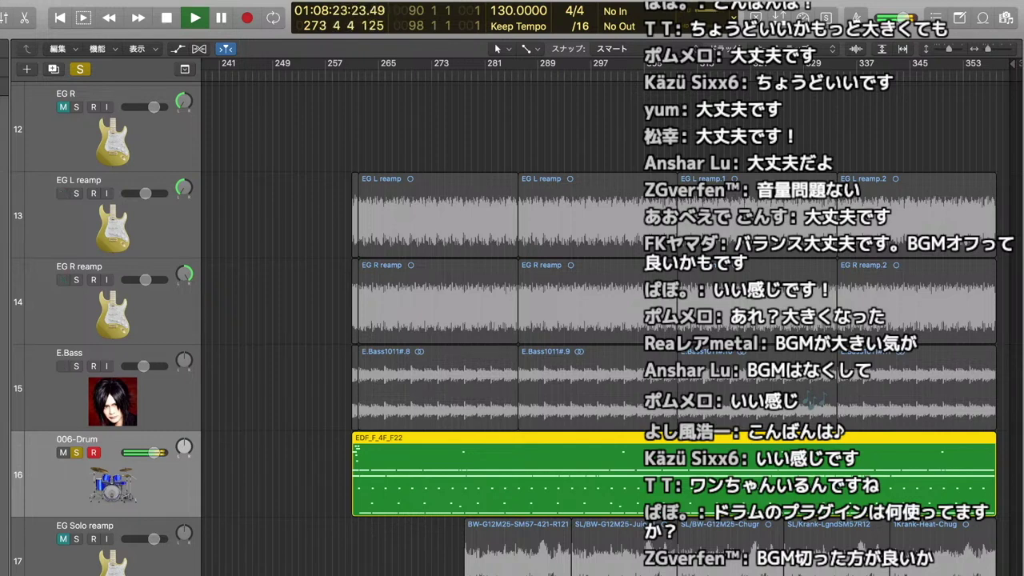
- Unsolo the 006-Drum track, stop playback, and select the BW-G12M25 (G-SPOT) guitar track
{"action": "key", "text": "s"}
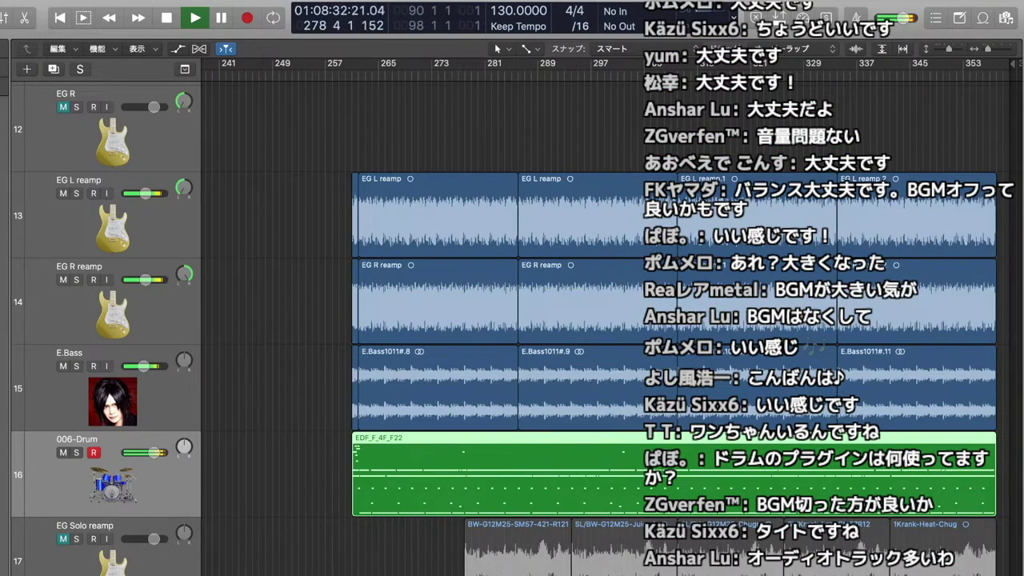
{"action": "scroll", "coordinate": [592, 320], "scroll_direction": "down", "scroll_amount": 2}
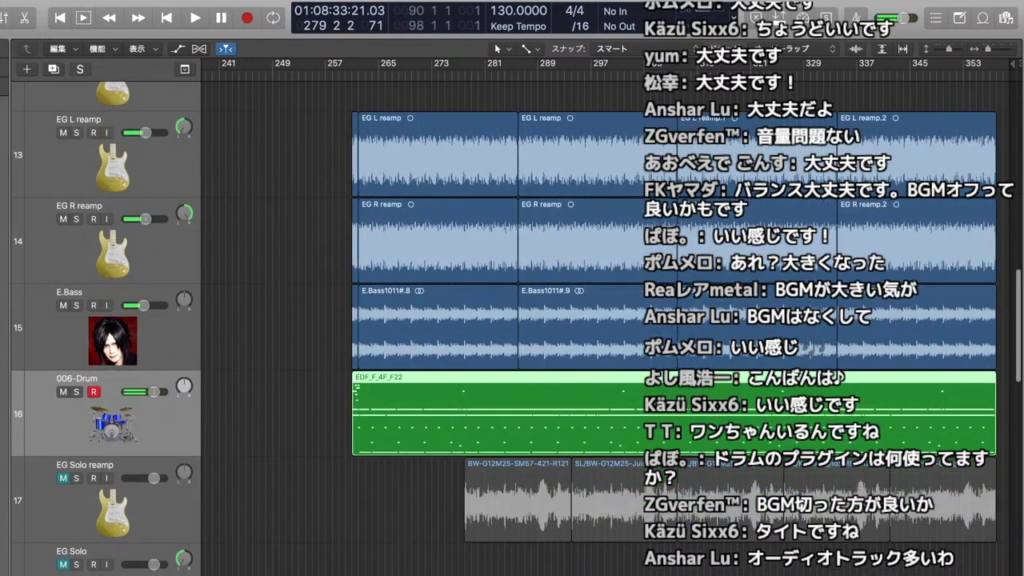
{"action": "scroll", "coordinate": [592, 320], "scroll_direction": "down", "scroll_amount": 1}
{"action": "scroll", "coordinate": [592, 320], "scroll_direction": "down", "scroll_amount": 10}
{"action": "left_click", "coordinate": [152, 300]}
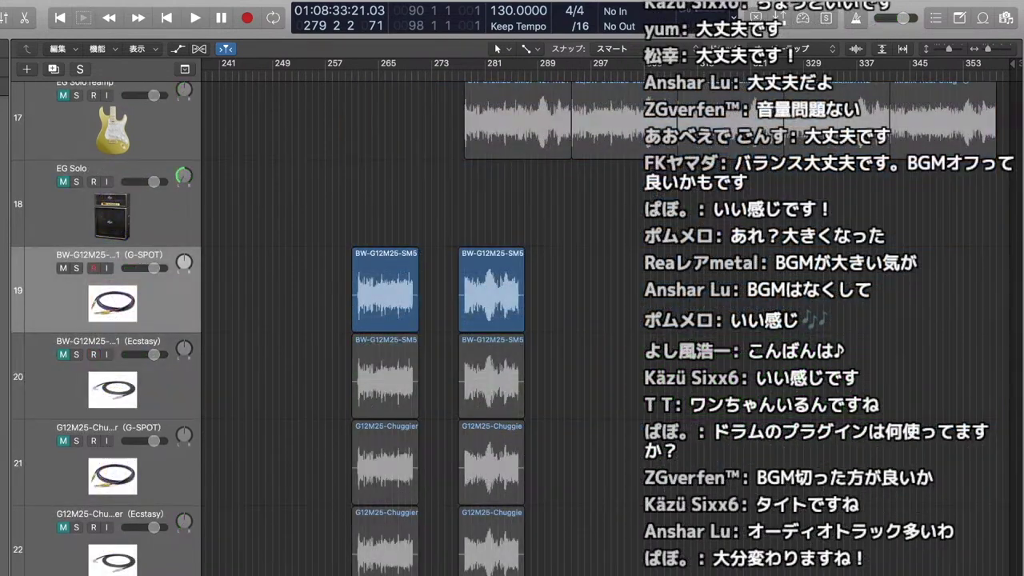
- Rewind the song and audition the BW-G12M25 (G-SPOT) guitar track's first region
{"action": "key", "text": "s"}
{"action": "key", "text": "comma"}
{"action": "key", "text": "comma"}
{"action": "key", "text": "comma"}
{"action": "key", "text": "comma"}
{"action": "key", "text": "comma"}
{"action": "key", "text": "comma"}
{"action": "key", "text": "comma"}
{"action": "key", "text": "comma"}
{"action": "key", "text": "space"}
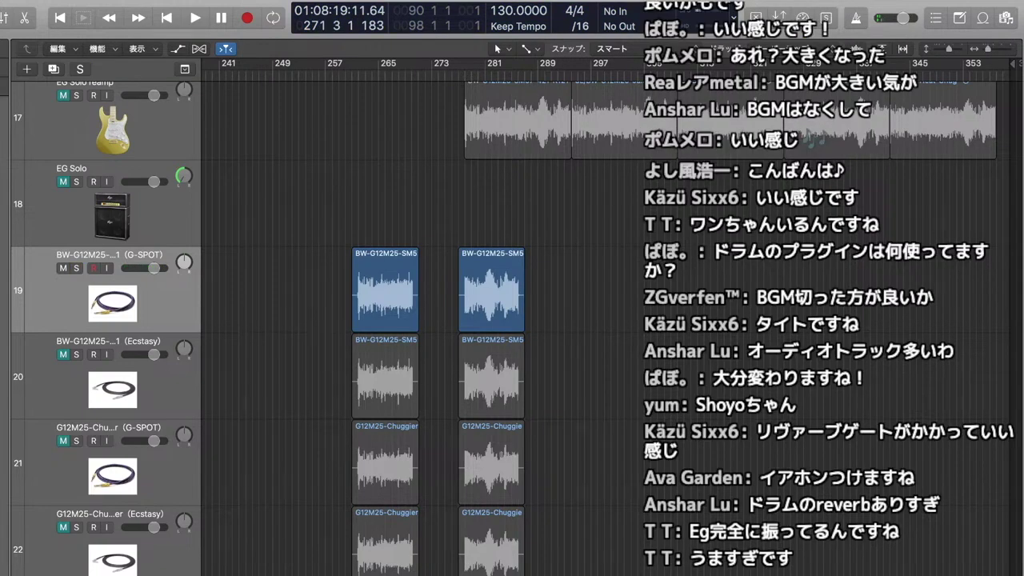
- Show the full name of the BW-G12M25 (G-SPOT) track, enlarge its first region, and mute the track
{"action": "double_click", "coordinate": [110, 255]}
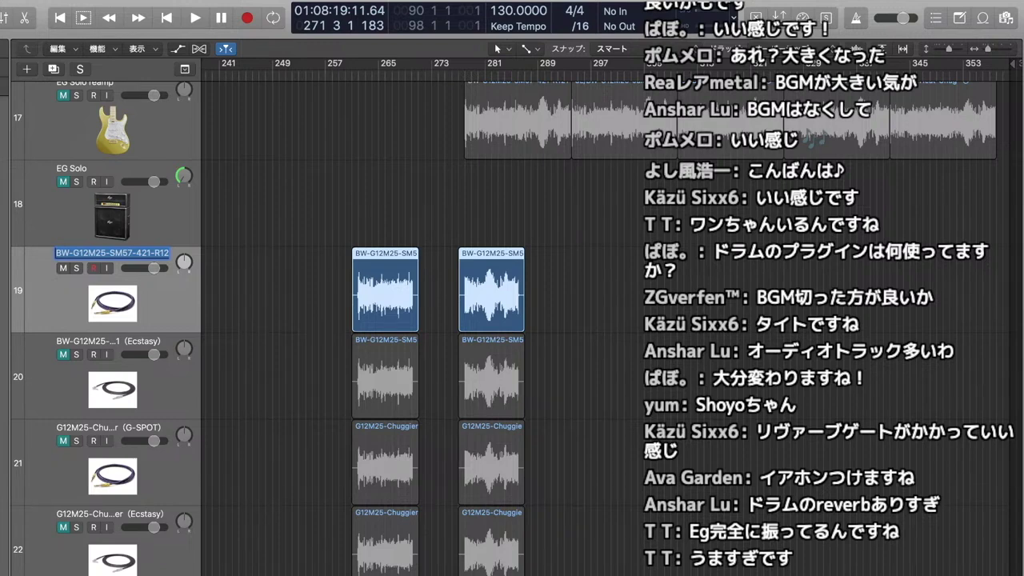
{"action": "key", "text": "Return"}
{"action": "key", "text": "super+Right"}
{"action": "key", "text": "super+Right"}
{"action": "key", "text": "super+Right"}
{"action": "key", "text": "super+Right"}
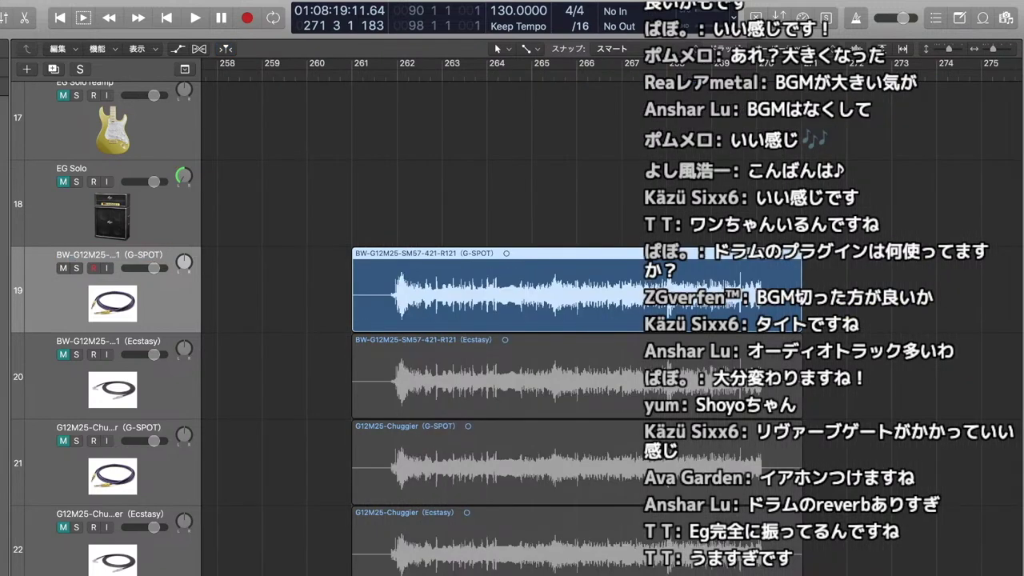
{"action": "left_click", "coordinate": [63, 268]}
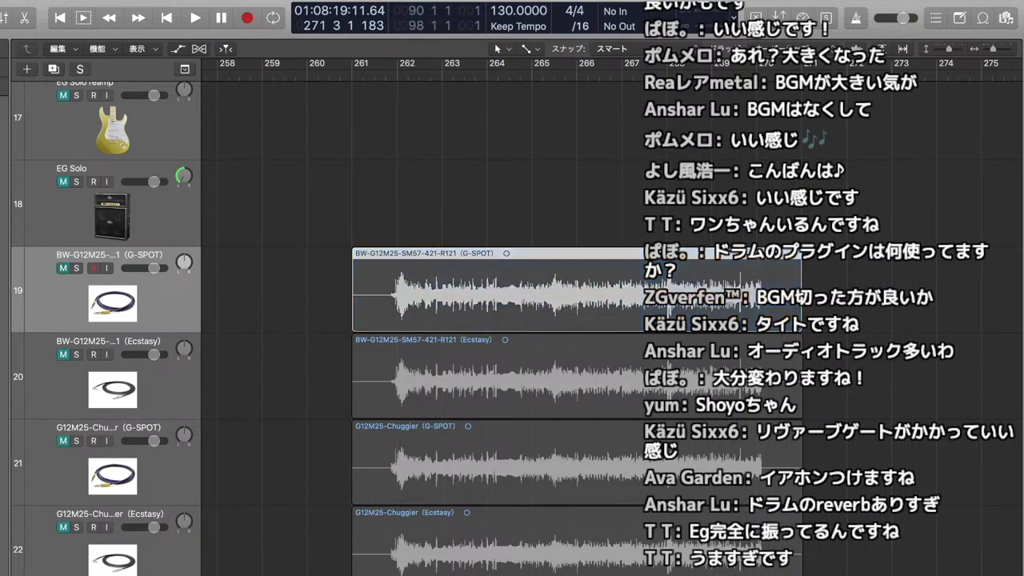
{"action": "left_click", "coordinate": [64, 354]}
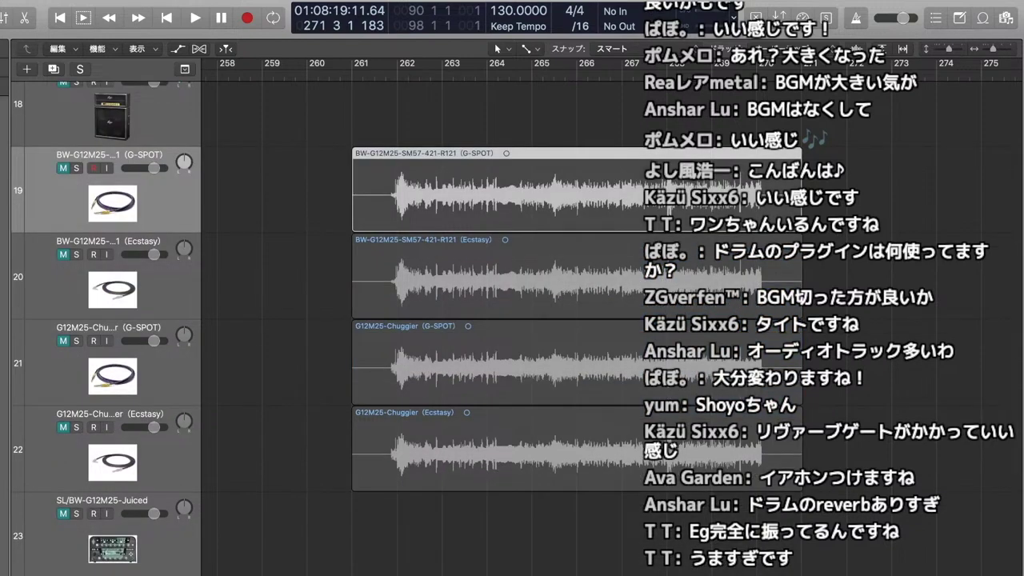
- Show the full name of the G12M25-Chuggier (G-SPOT) track and select the Chuggier (Ecstasy) track
{"action": "double_click", "coordinate": [109, 327]}
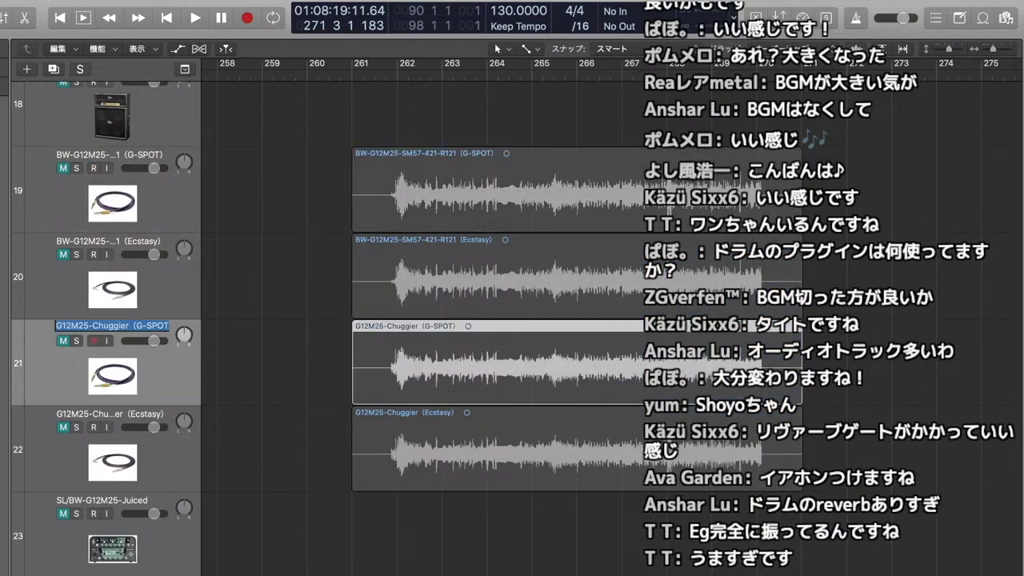
{"action": "key", "text": "Return"}
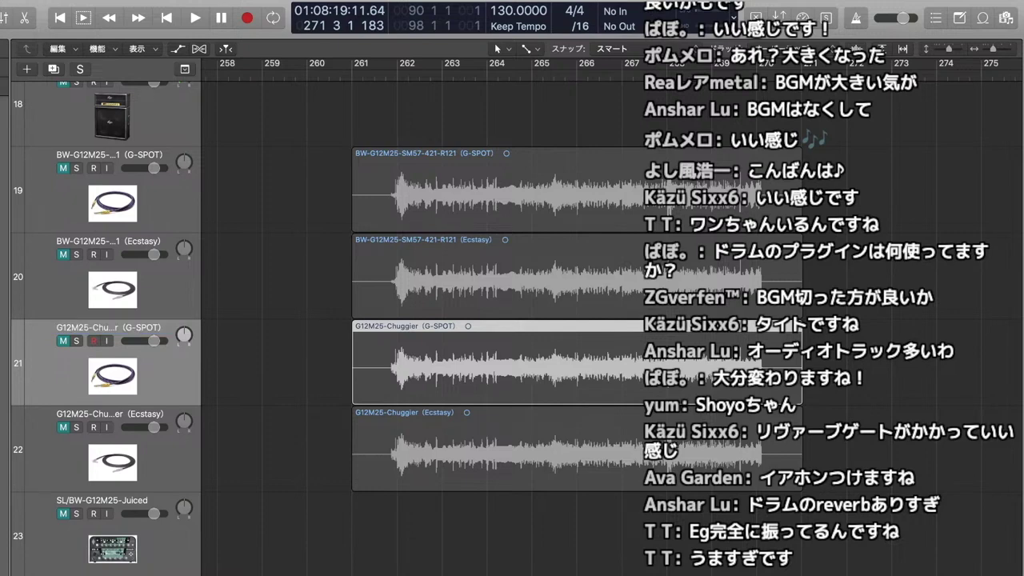
{"action": "left_click", "coordinate": [109, 415]}
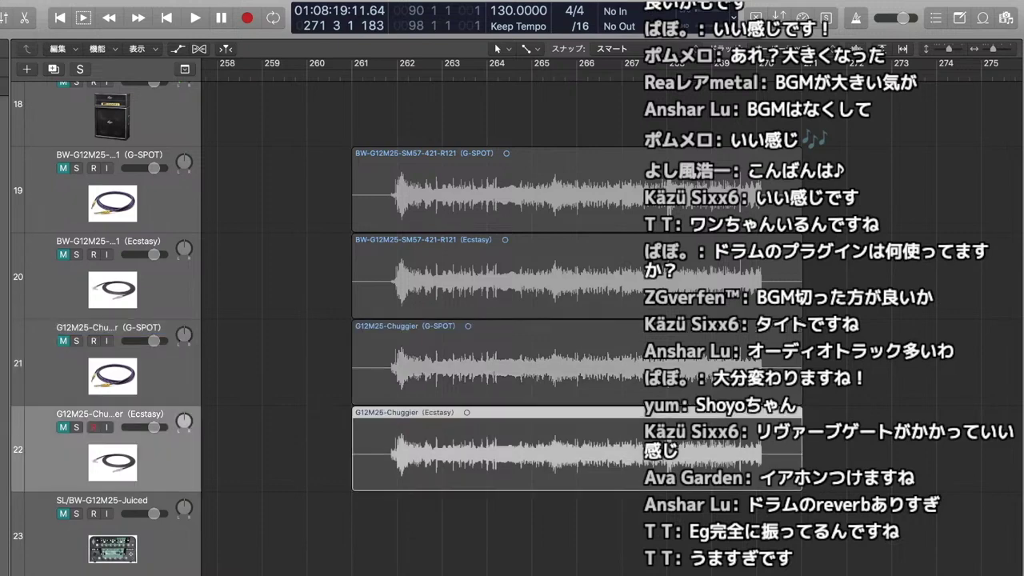
- Split the second regions on the G-SPOT and Ecstasy guitar tracks just before bar 278 and delete their silent lead-ins
{"action": "scroll", "coordinate": [512, 320], "scroll_direction": "up", "scroll_amount": 5}
{"action": "scroll", "coordinate": [512, 320], "scroll_direction": "right", "scroll_amount": 5}
{"action": "scroll", "coordinate": [512, 320], "scroll_direction": "left", "scroll_amount": 3}
{"action": "scroll", "coordinate": [512, 320], "scroll_direction": "right", "scroll_amount": 2}
{"action": "key", "text": "super+Left"}
{"action": "key", "text": "super+Left"}
{"action": "left_click_drag", "start_coordinate": [342, 384], "coordinate": [476, 569]}
{"action": "key", "text": "z"}
{"action": "left_click", "coordinate": [324, 432], "text": "super"}
{"action": "left_click_drag", "start_coordinate": [220, 384], "coordinate": [283, 563]}
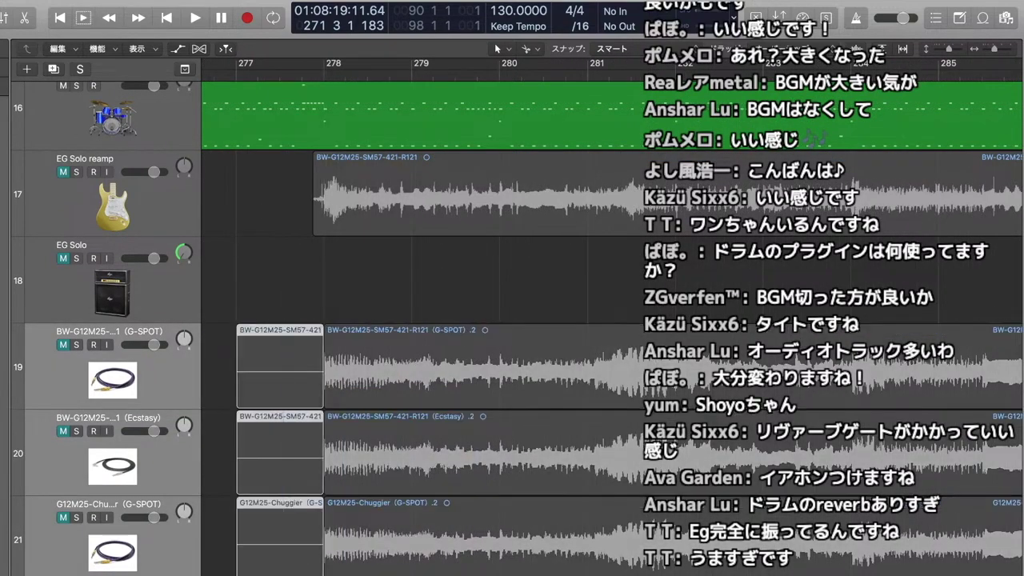
{"action": "key", "text": "Delete"}
- Delete the first regions' tails after bar 270 and move the second regions back to start at bar 270
{"action": "scroll", "coordinate": [512, 320], "scroll_direction": "left", "scroll_amount": 9}
{"action": "scroll", "coordinate": [612, 320], "scroll_direction": "left", "scroll_amount": 2}
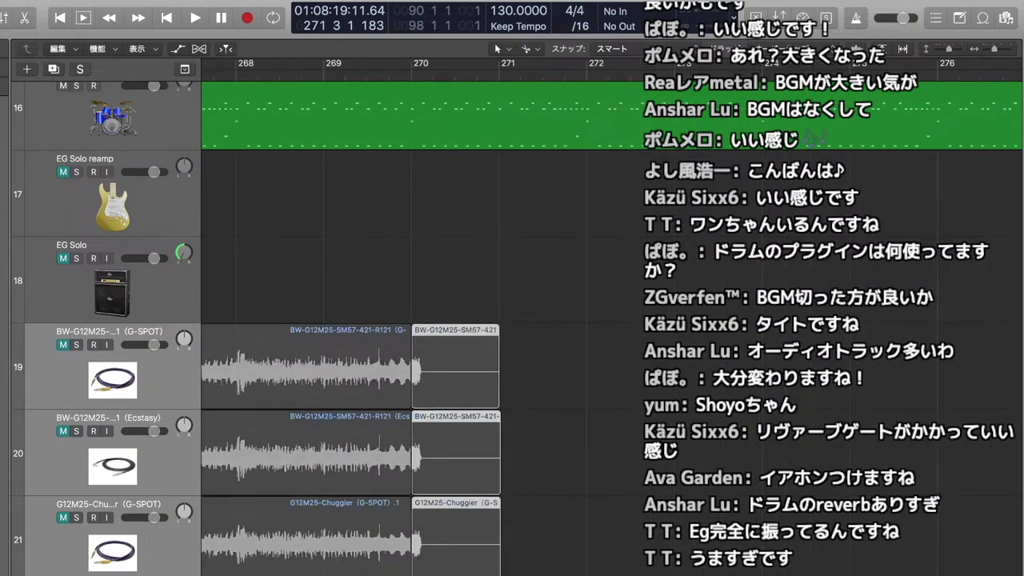
{"action": "key", "text": "super+Left"}
{"action": "scroll", "coordinate": [512, 344], "scroll_direction": "right", "scroll_amount": 3}
{"action": "left_click_drag", "start_coordinate": [489, 368], "coordinate": [528, 575]}
{"action": "left_click_drag", "start_coordinate": [552, 376], "coordinate": [498, 376]}
{"action": "key", "text": "super+Right"}
{"action": "key", "text": "super+Right"}
{"action": "key", "text": "super+Right"}
{"action": "key", "text": "super+Right"}
{"action": "key", "text": "super+Right"}
{"action": "key", "text": "super+Right"}
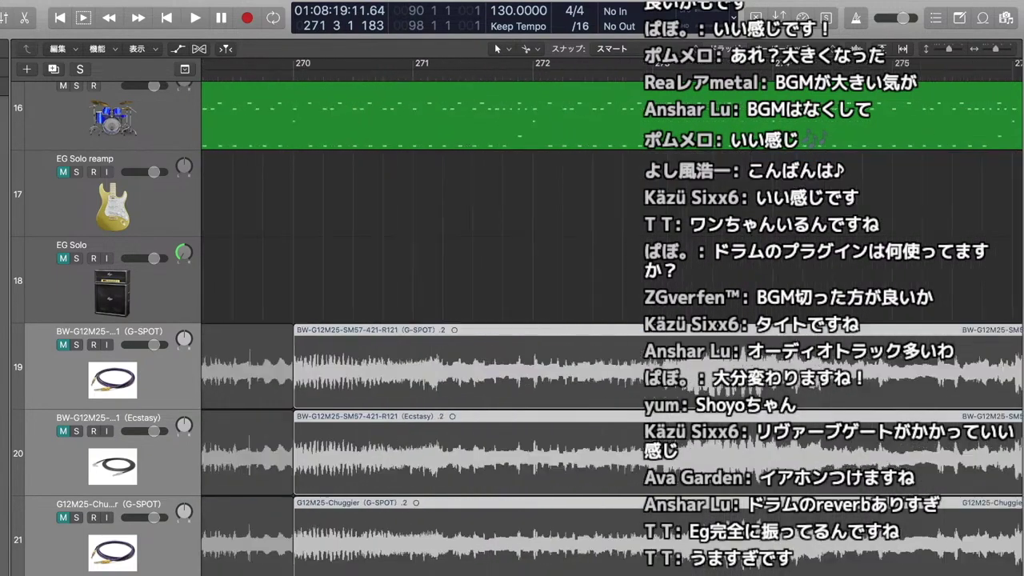
- Trim the silent tails off the moved guitar regions just after bar 278
{"action": "scroll", "coordinate": [512, 360], "scroll_direction": "right", "scroll_amount": 10}
{"action": "left_click_drag", "start_coordinate": [621, 366], "coordinate": [509, 575]}
{"action": "scroll", "coordinate": [612, 328], "scroll_direction": "left", "scroll_amount": 10}
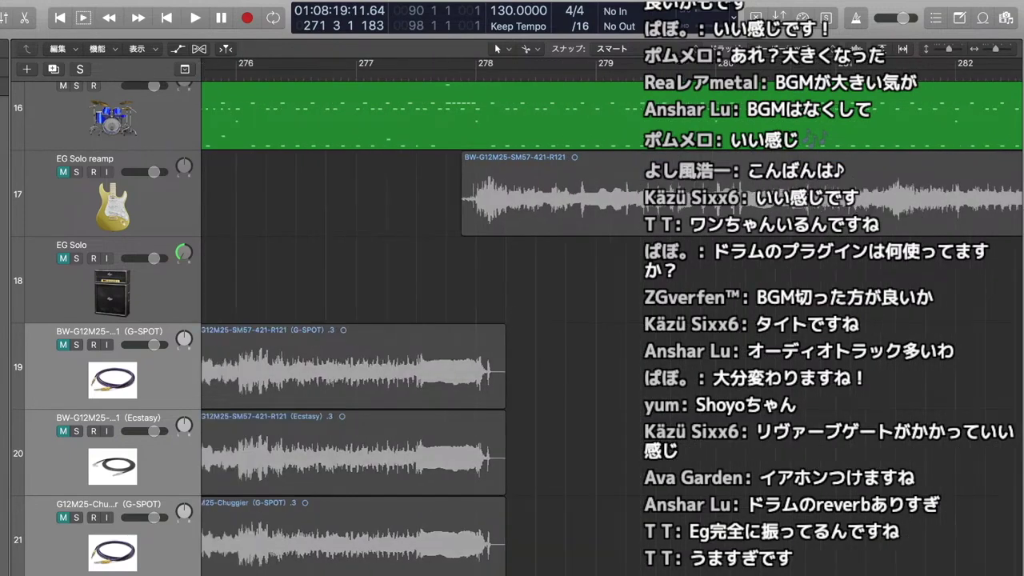
- Split the first guitar regions shortly before bar 262 and delete the silent lead-ins starting at bar 261
{"action": "scroll", "coordinate": [612, 328], "scroll_direction": "left", "scroll_amount": 8}
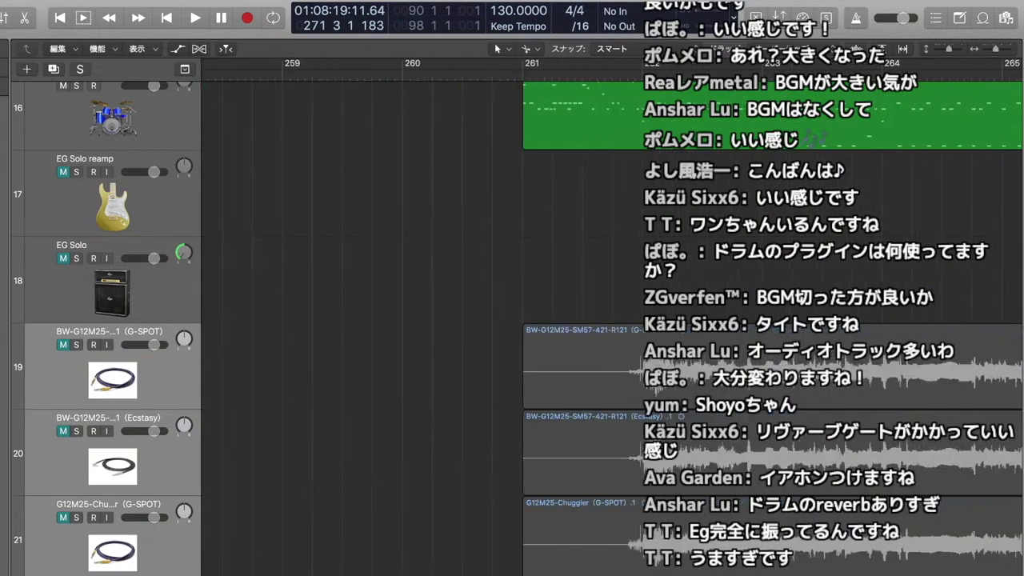
{"action": "left_click_drag", "start_coordinate": [426, 374], "coordinate": [509, 572]}
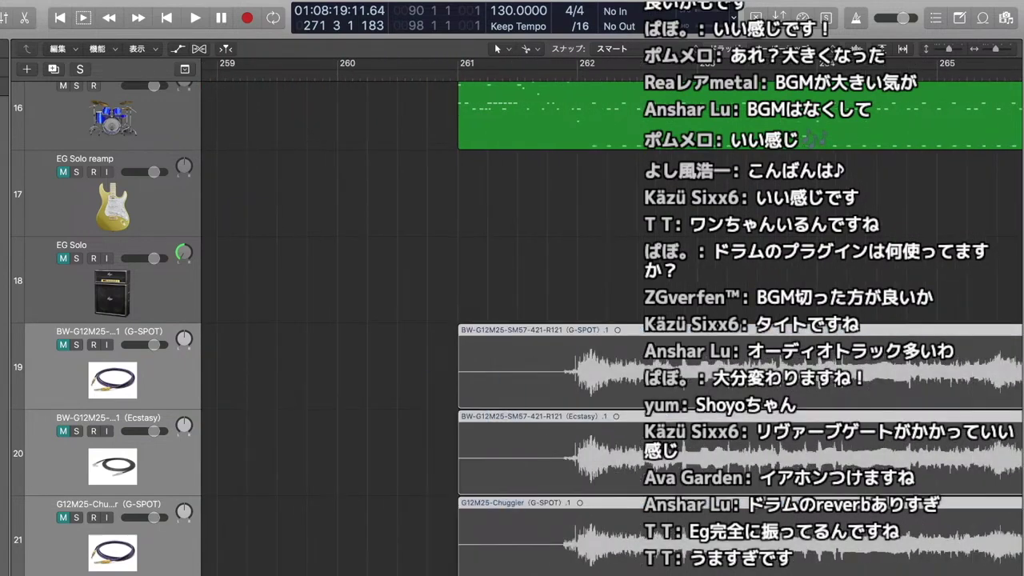
{"action": "left_click", "coordinate": [548, 458], "text": "super"}
{"action": "left_click_drag", "start_coordinate": [488, 280], "coordinate": [489, 560]}
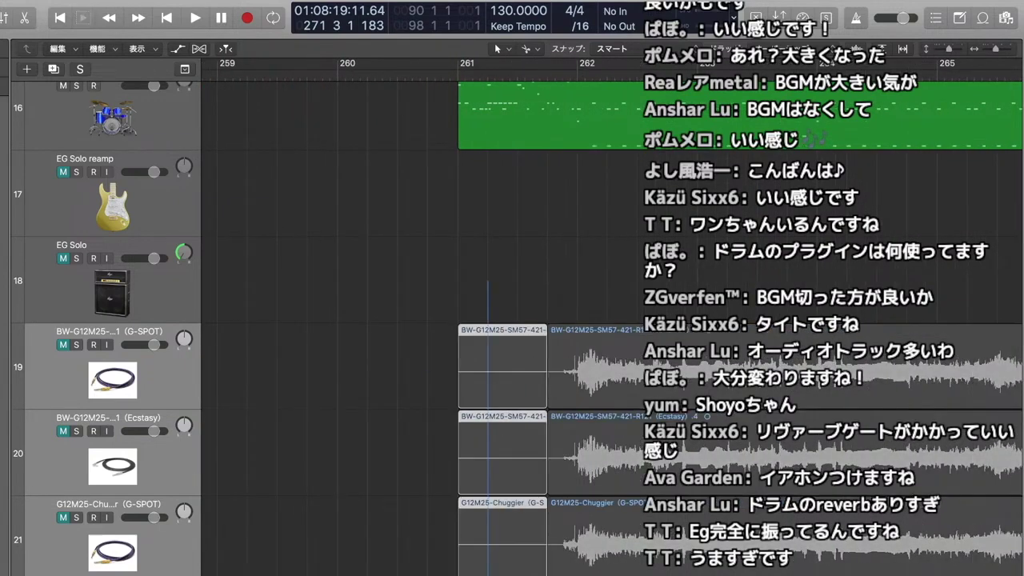
{"action": "left_click_drag", "start_coordinate": [489, 560], "coordinate": [489, 561]}
{"action": "key", "text": "Delete"}
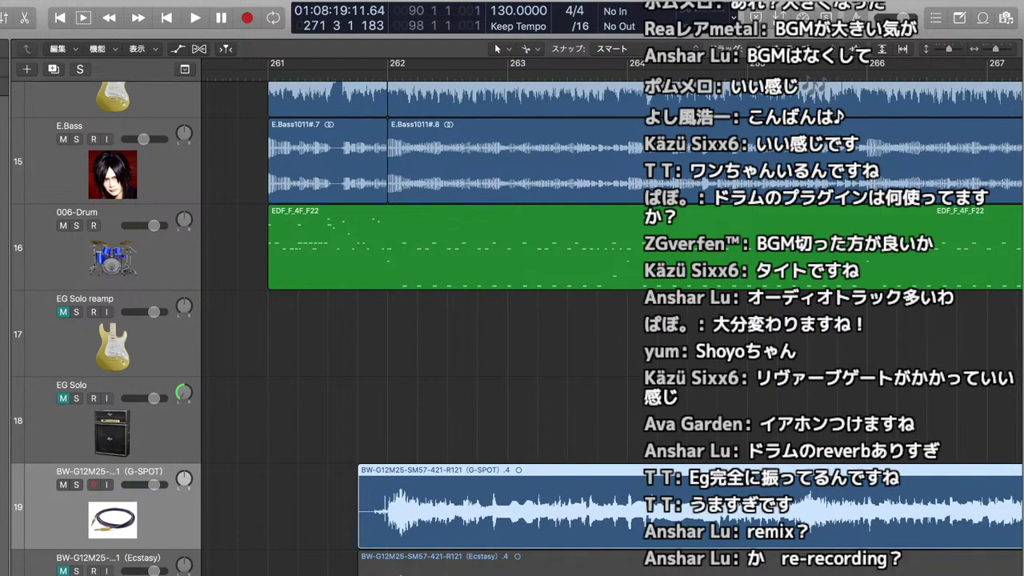
- Play the trimmed BW-G12M25 (G-SPOT) guitar with bass and drums from bar 261 and stop at bar 265
{"action": "left_click", "coordinate": [253, 76]}
{"action": "key", "text": "space"}
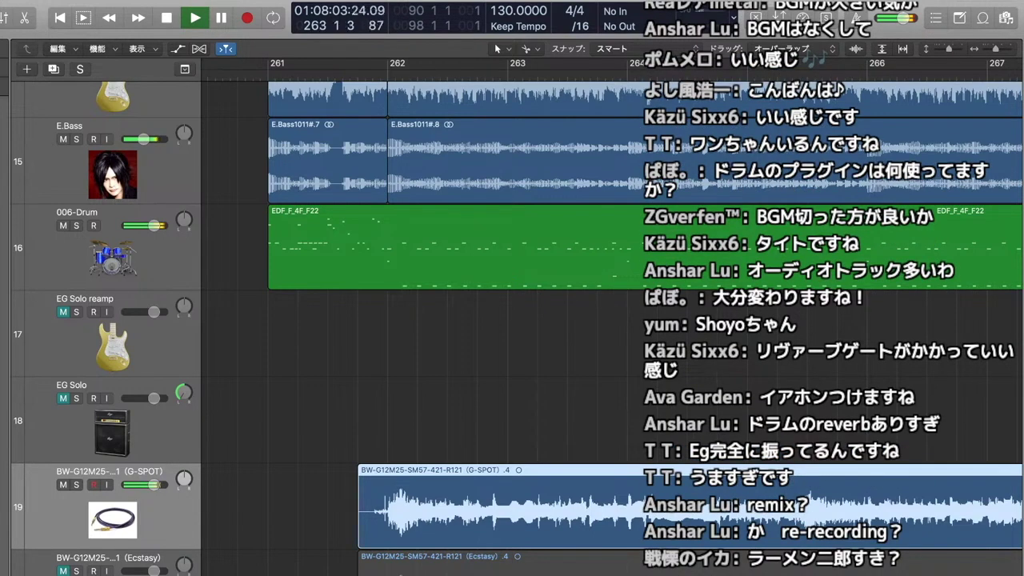
{"action": "scroll", "coordinate": [612, 320], "scroll_direction": "right", "scroll_amount": 5}
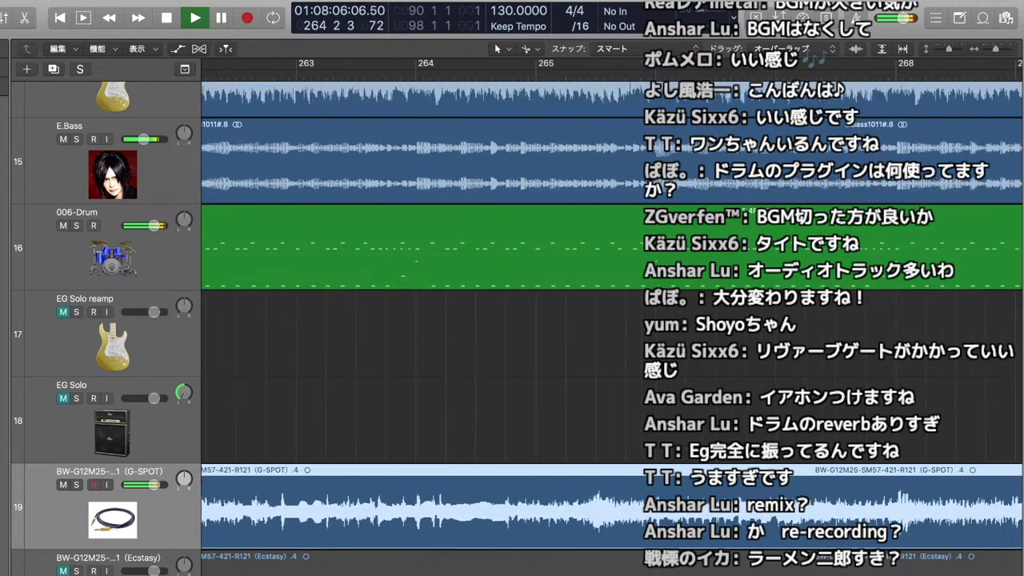
{"action": "scroll", "coordinate": [608, 312], "scroll_direction": "right", "scroll_amount": 3}
{"action": "key", "text": "space"}
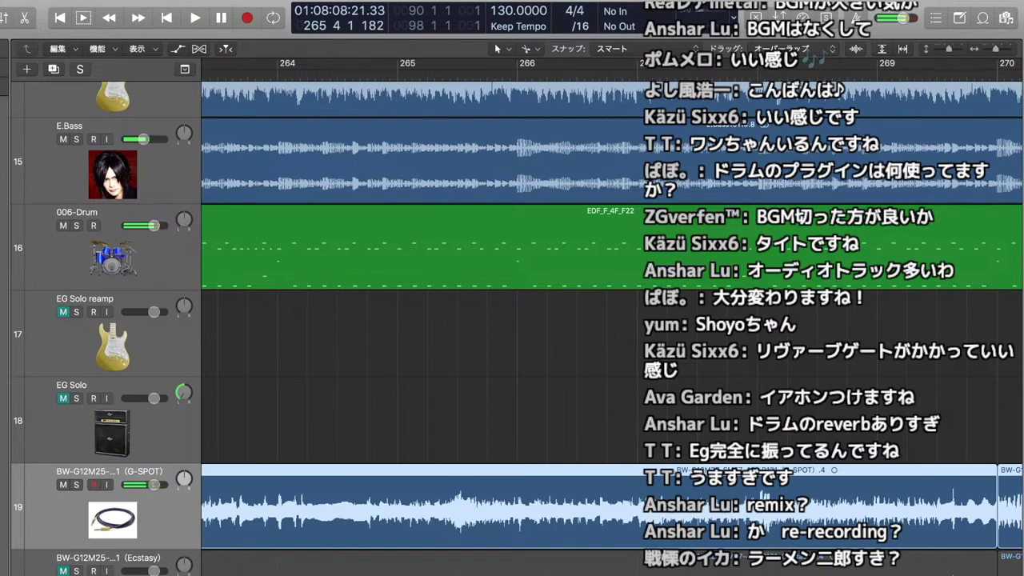
- Replay the G-SPOT guitar with the full band from bar 261 through to bar 283
{"action": "scroll", "coordinate": [609, 312], "scroll_direction": "left", "scroll_amount": 5}
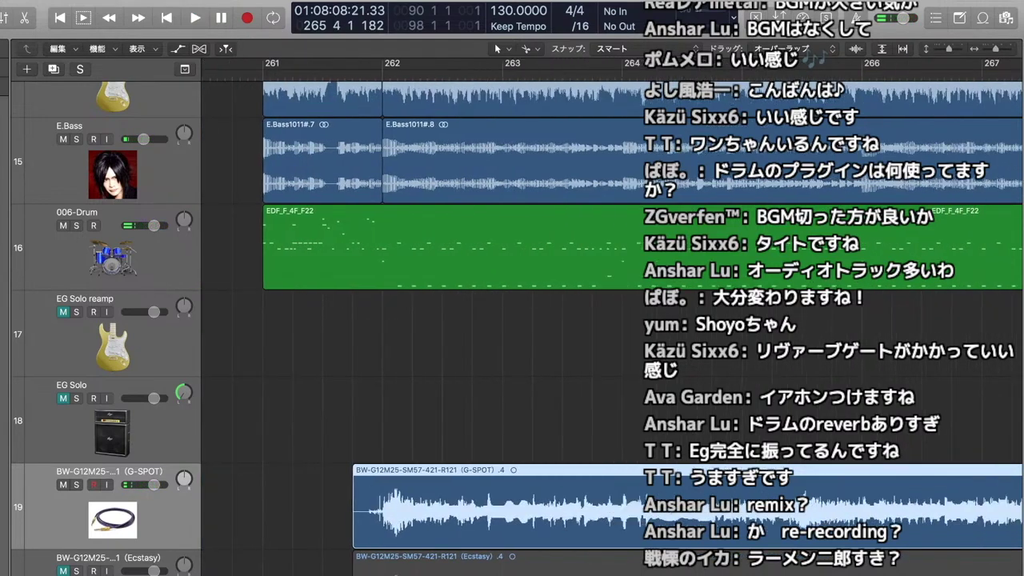
{"action": "scroll", "coordinate": [608, 312], "scroll_direction": "right", "scroll_amount": 1}
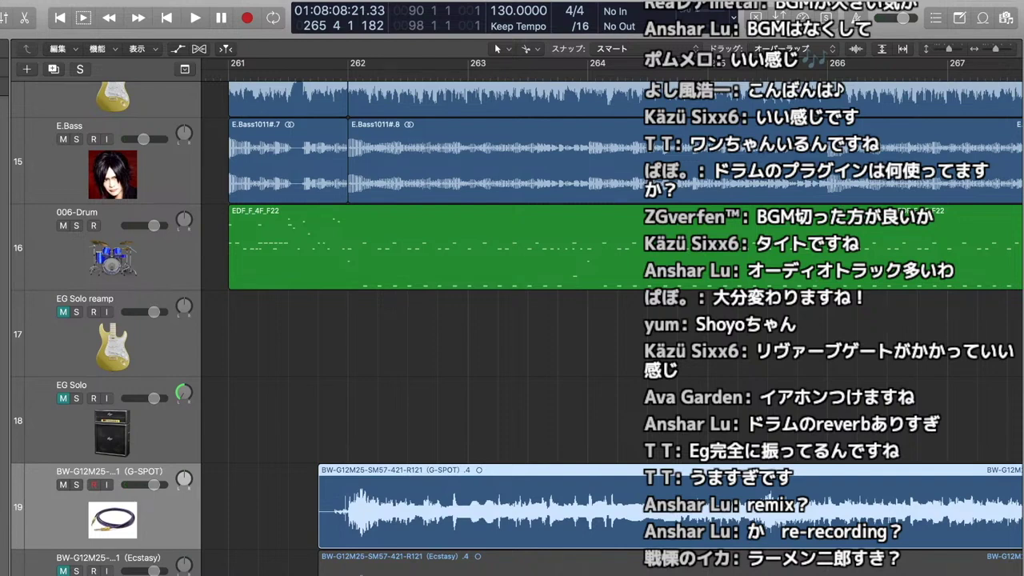
{"action": "key", "text": "space"}
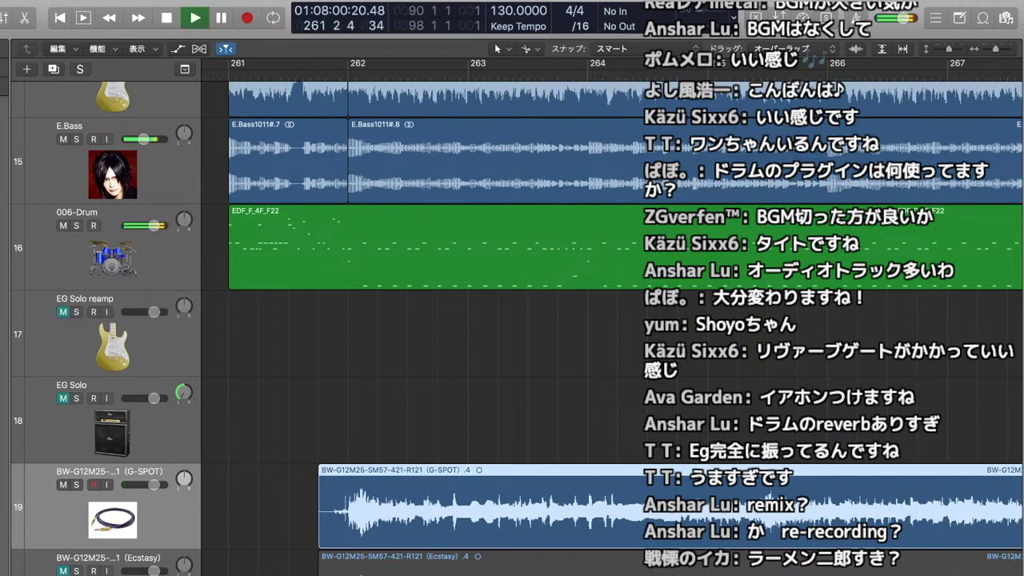
{"action": "scroll", "coordinate": [609, 312], "scroll_direction": "right", "scroll_amount": 2}
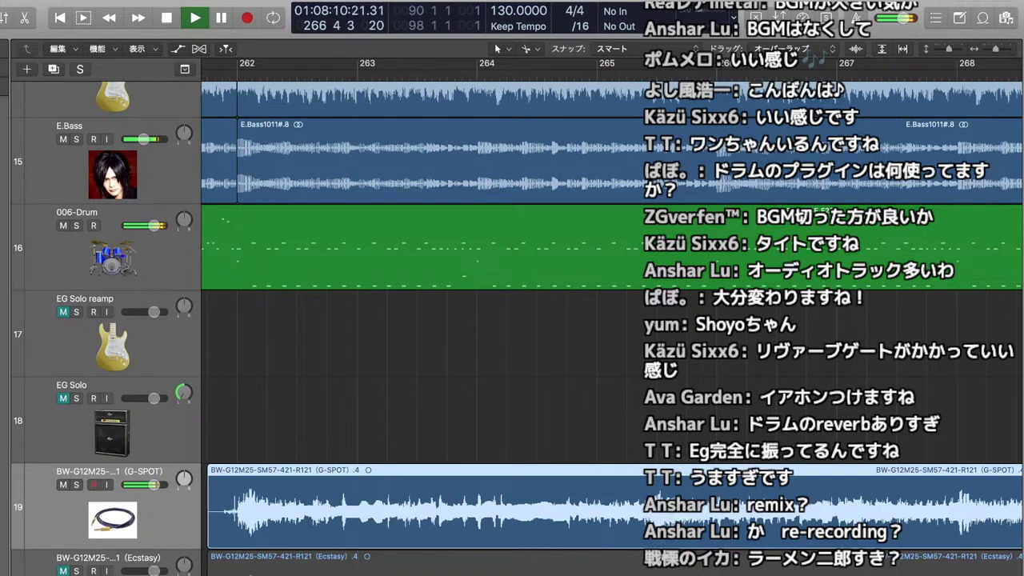
{"action": "scroll", "coordinate": [512, 320], "scroll_direction": "down", "scroll_amount": 3}
{"action": "scroll", "coordinate": [512, 320], "scroll_direction": "left", "scroll_amount": 5}
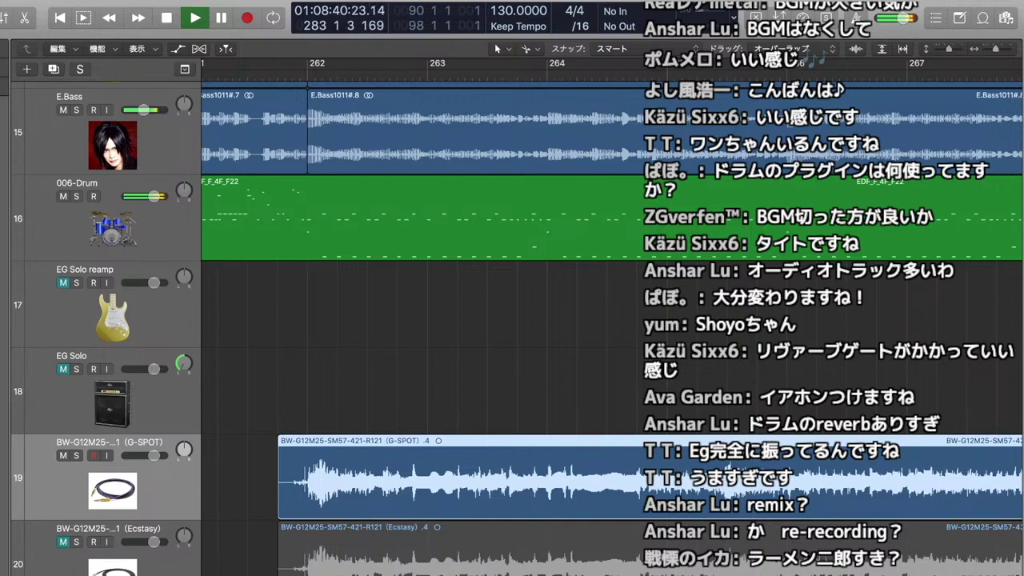
{"action": "key", "text": "space"}
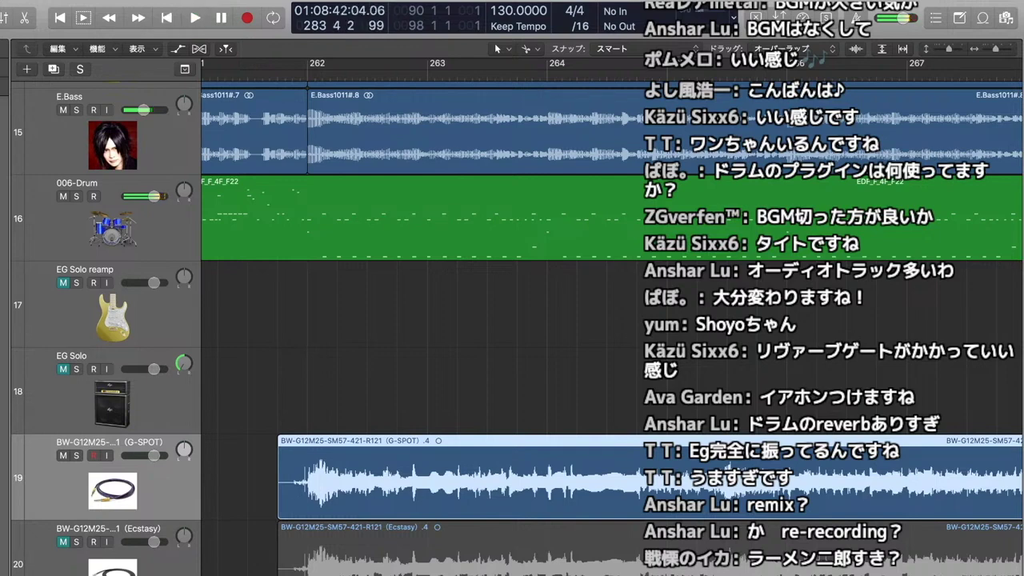
- Play the opening of the full-band section again and stop at bar 263
{"action": "key", "text": "space"}
{"action": "key", "text": "space"}
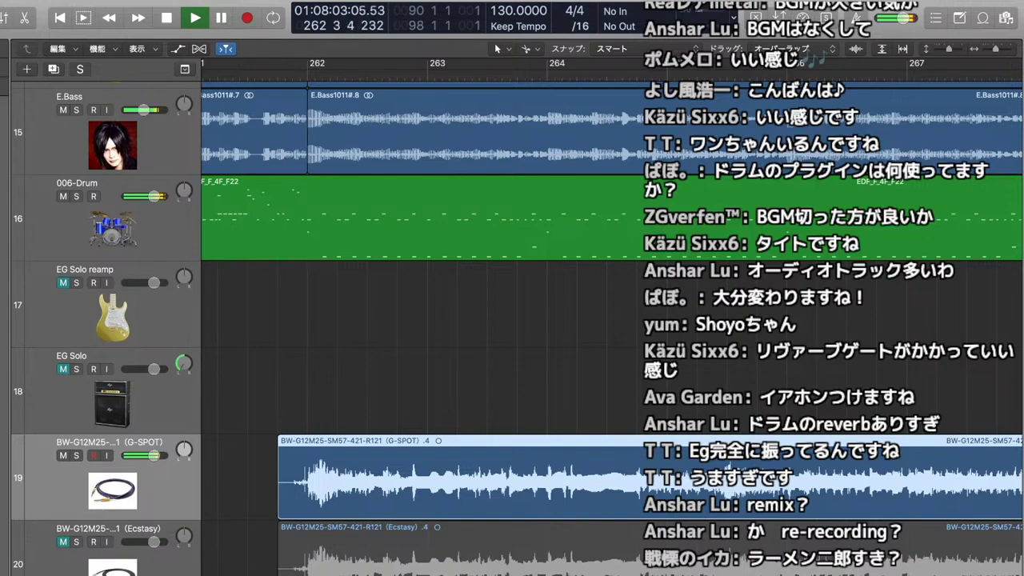
{"action": "key", "text": "space"}
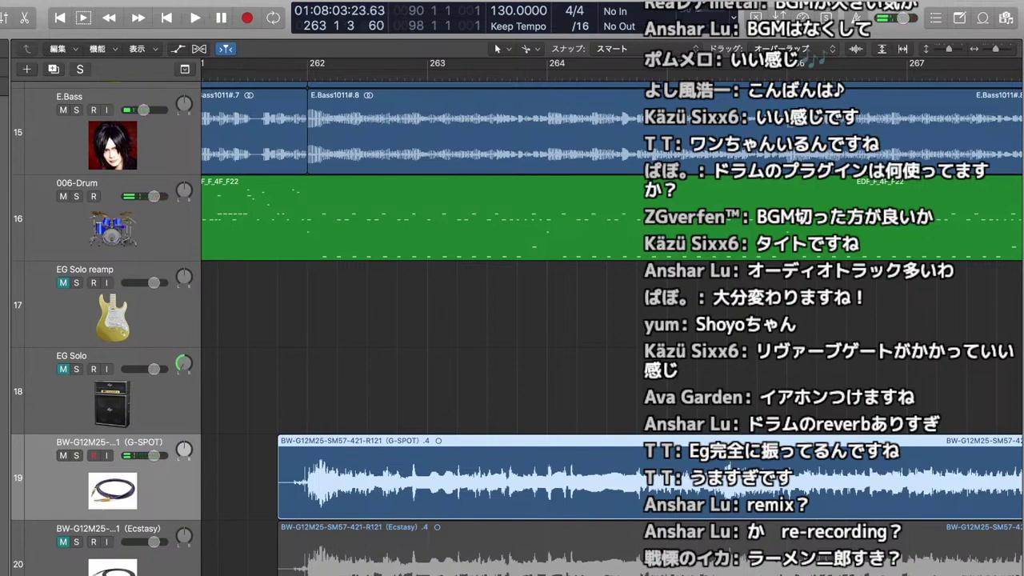
- Solo the BW-G12M25 (G-SPOT) track and play its opening part, stopping at bar 269
{"action": "key", "text": "s"}
{"action": "key", "text": "space"}
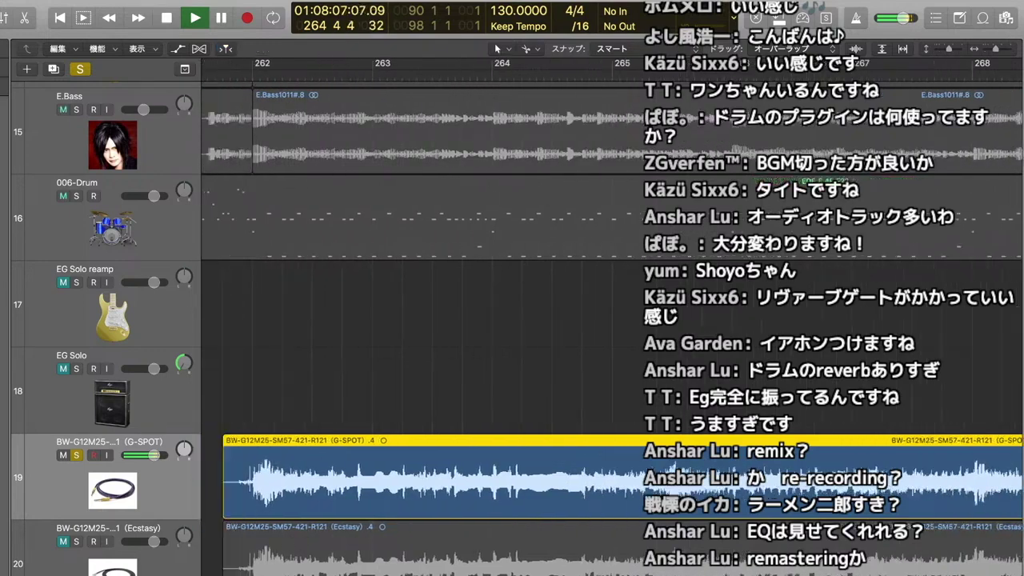
{"action": "scroll", "coordinate": [612, 320], "scroll_direction": "down", "scroll_amount": 3}
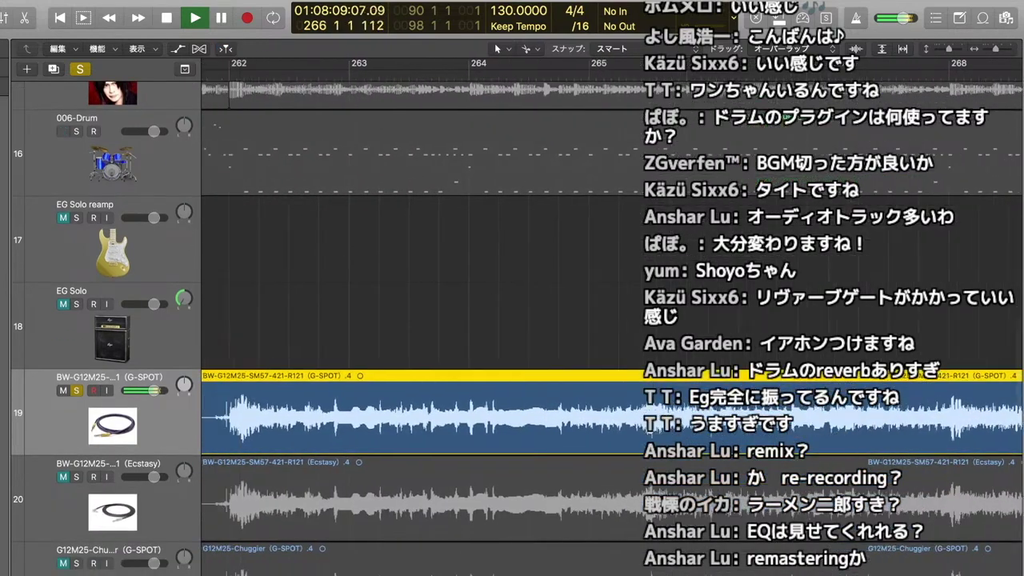
{"action": "scroll", "coordinate": [613, 320], "scroll_direction": "left", "scroll_amount": 5}
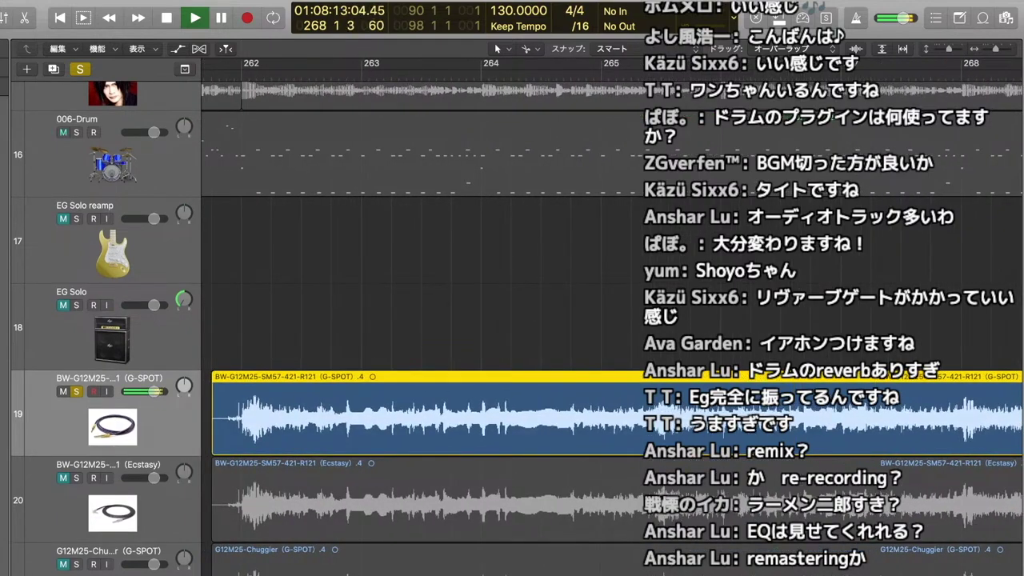
{"action": "scroll", "coordinate": [612, 320], "scroll_direction": "left", "scroll_amount": 3}
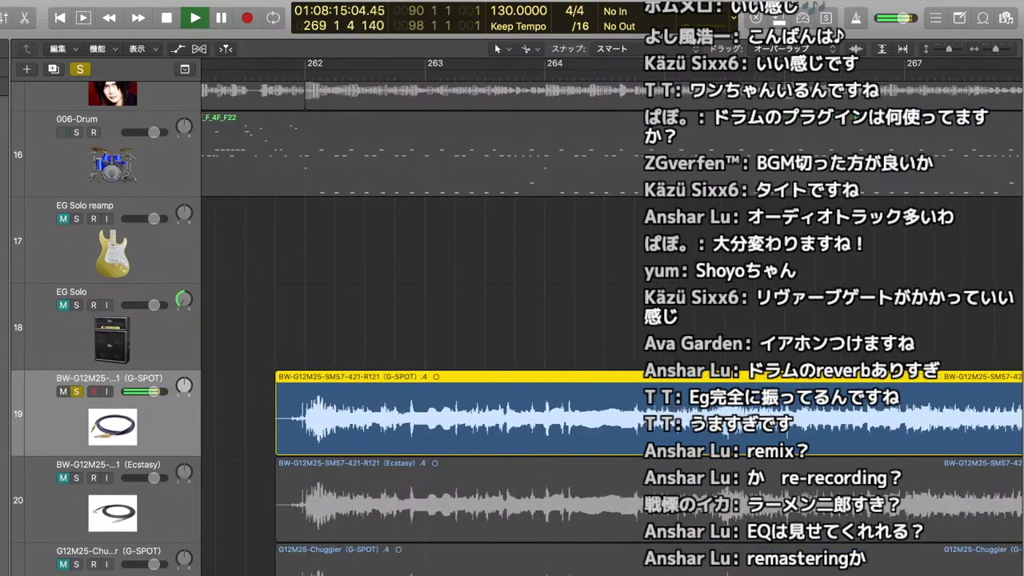
{"action": "key", "text": "space"}
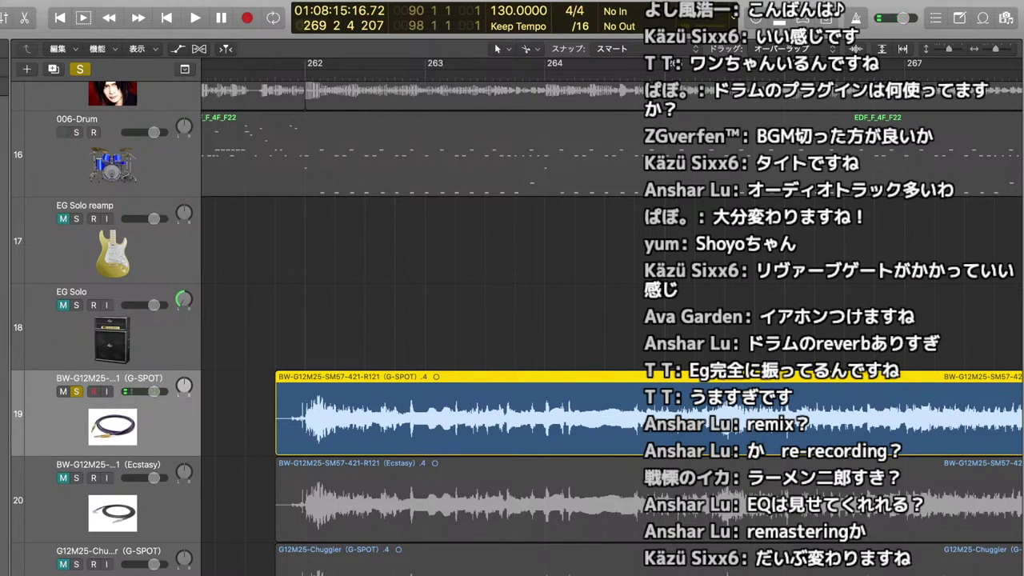
- Replay the opening of the soloed BW-G12M25 (G-SPOT) guitar, restarting from bar 261 and stopping at bar 262
{"action": "key", "text": "space"}
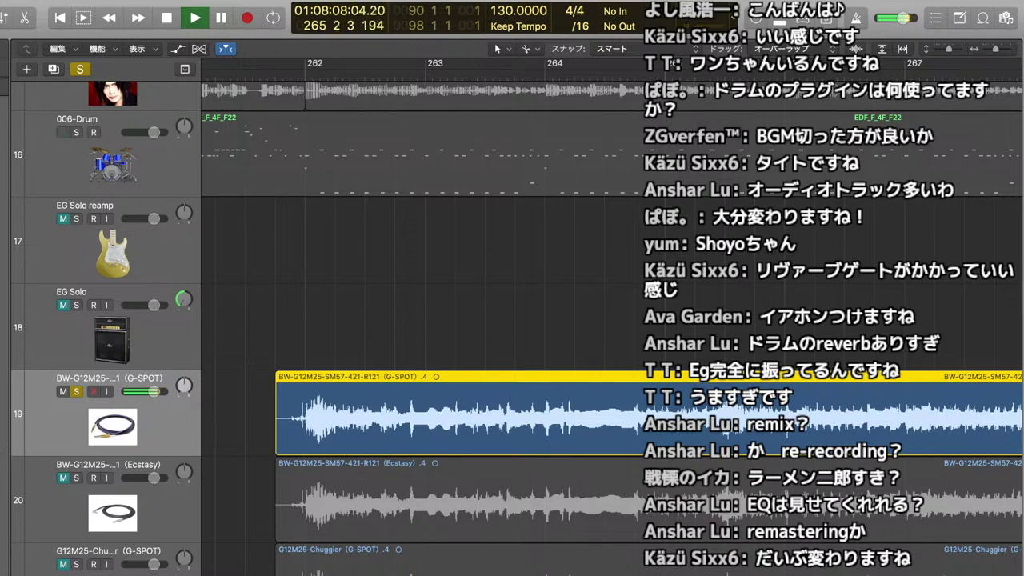
{"action": "key", "text": "space"}
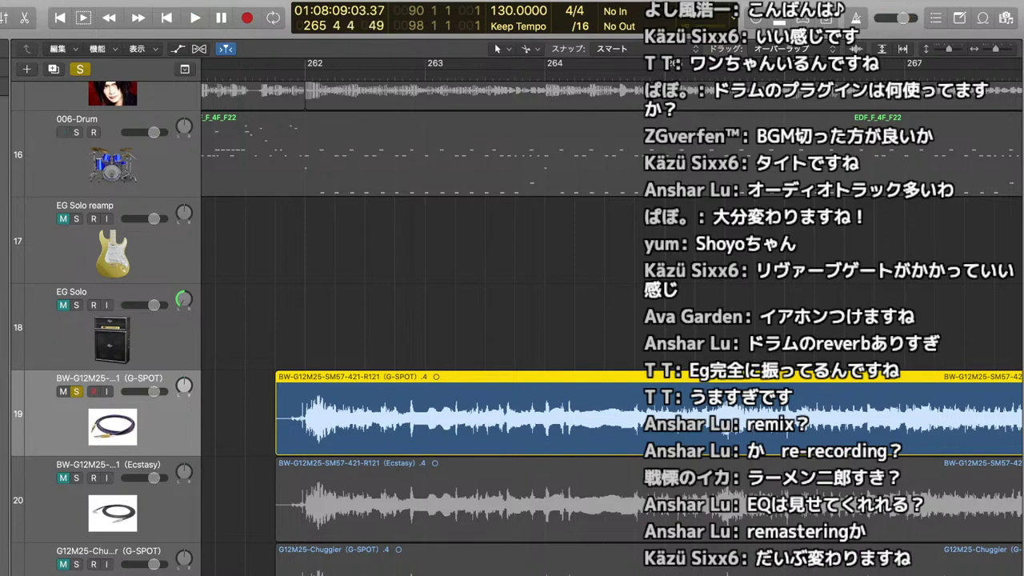
{"action": "scroll", "coordinate": [512, 328], "scroll_direction": "down", "scroll_amount": 2}
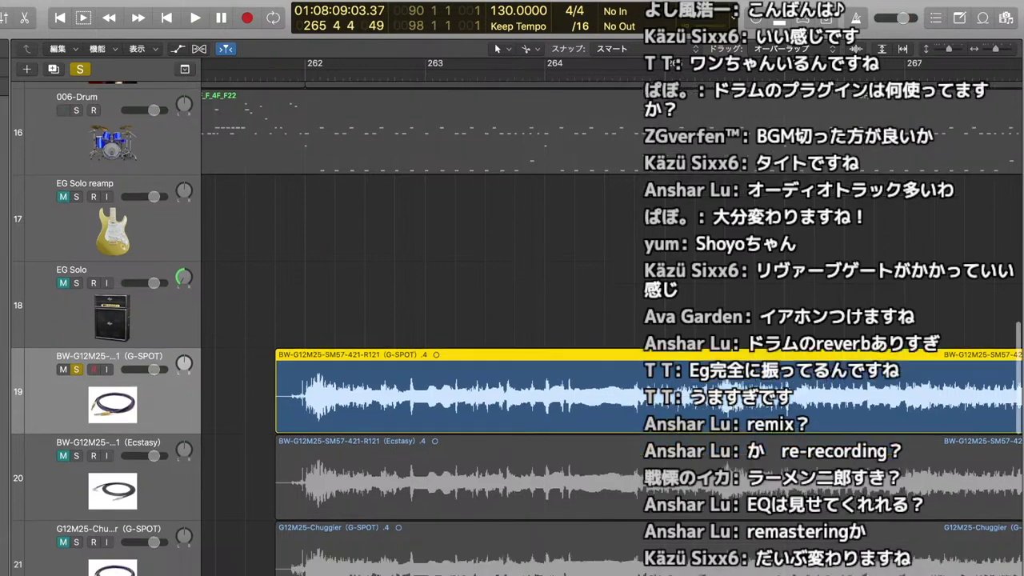
{"action": "scroll", "coordinate": [512, 328], "scroll_direction": "down", "scroll_amount": 2}
{"action": "left_click", "coordinate": [260, 75]}
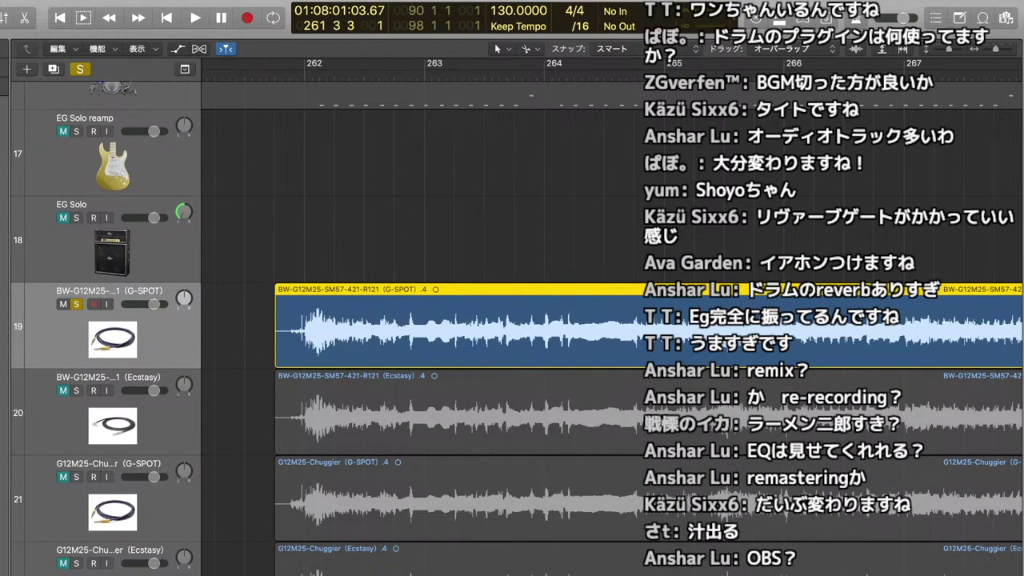
{"action": "key", "text": "space"}
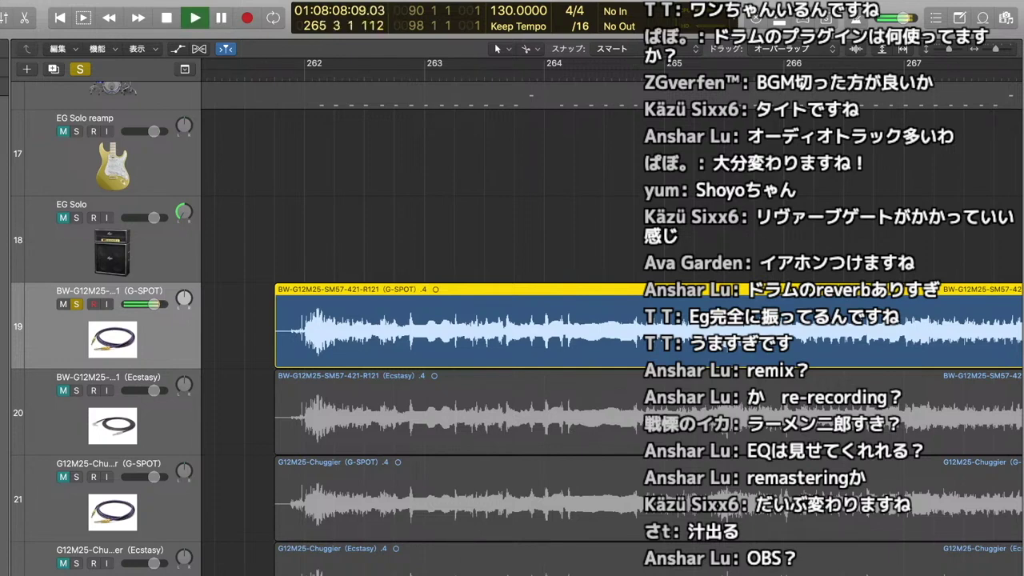
{"action": "scroll", "coordinate": [513, 320], "scroll_direction": "down", "scroll_amount": 3}
{"action": "key", "text": "shift+space"}
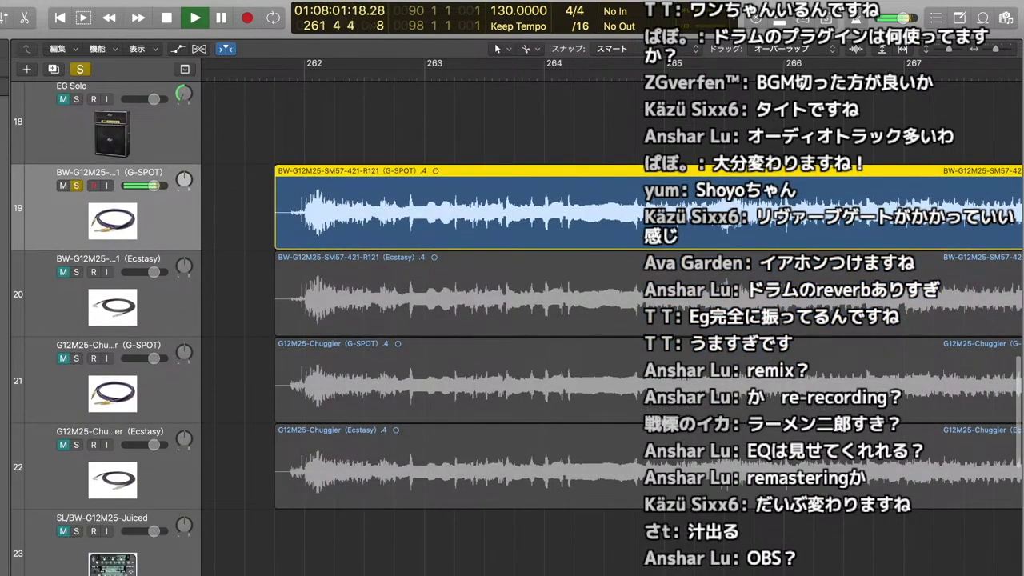
{"action": "key", "text": "space"}
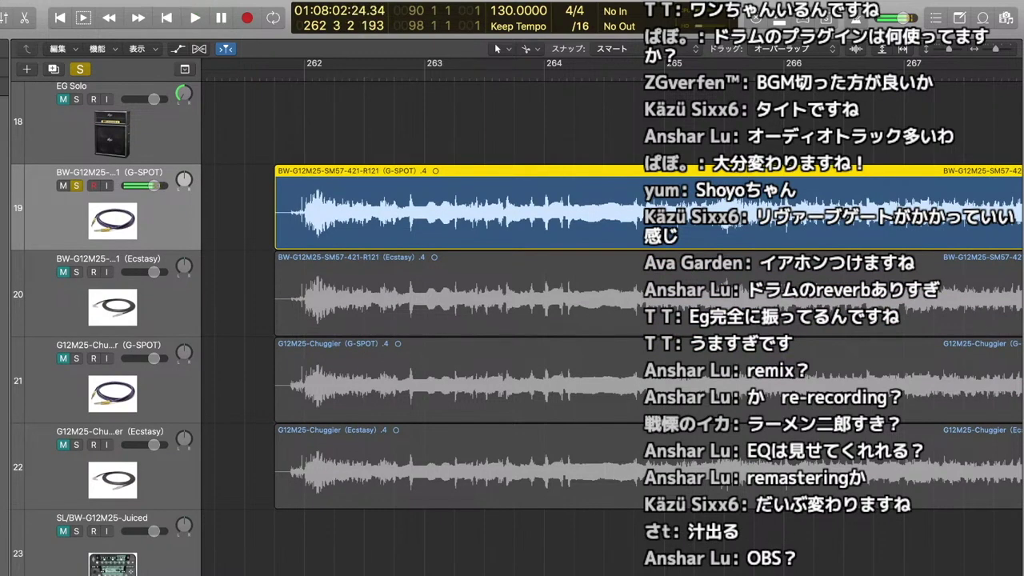
- Play the soloed G-SPOT guitar and loop it with a cycle range from bar 262 to 270, then stop at bar 267
{"action": "key", "text": "comma"}
{"action": "key", "text": "space"}
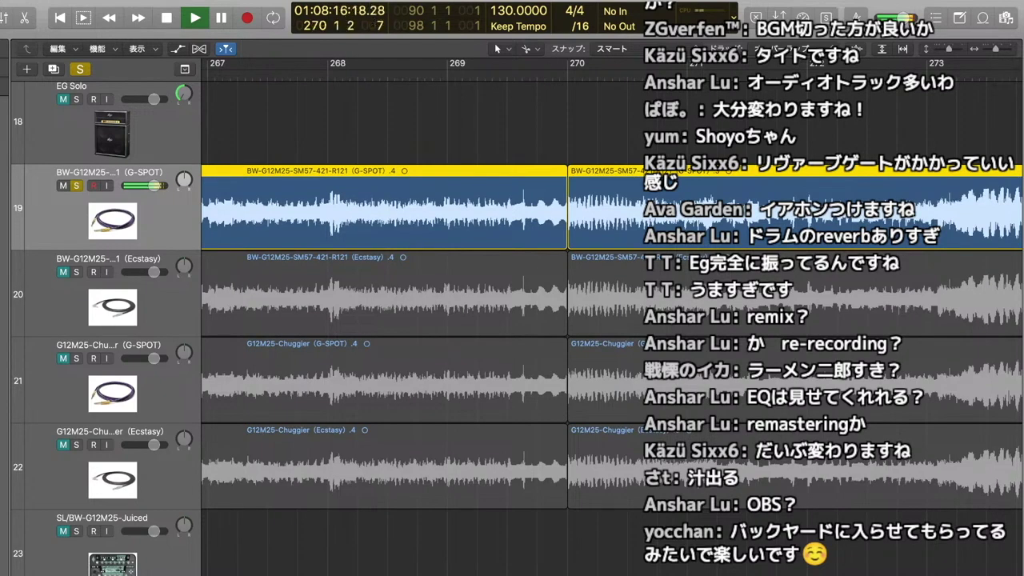
{"action": "scroll", "coordinate": [612, 320], "scroll_direction": "left", "scroll_amount": 8}
{"action": "scroll", "coordinate": [612, 320], "scroll_direction": "down", "scroll_amount": 5}
{"action": "scroll", "coordinate": [612, 321], "scroll_direction": "left", "scroll_amount": 4}
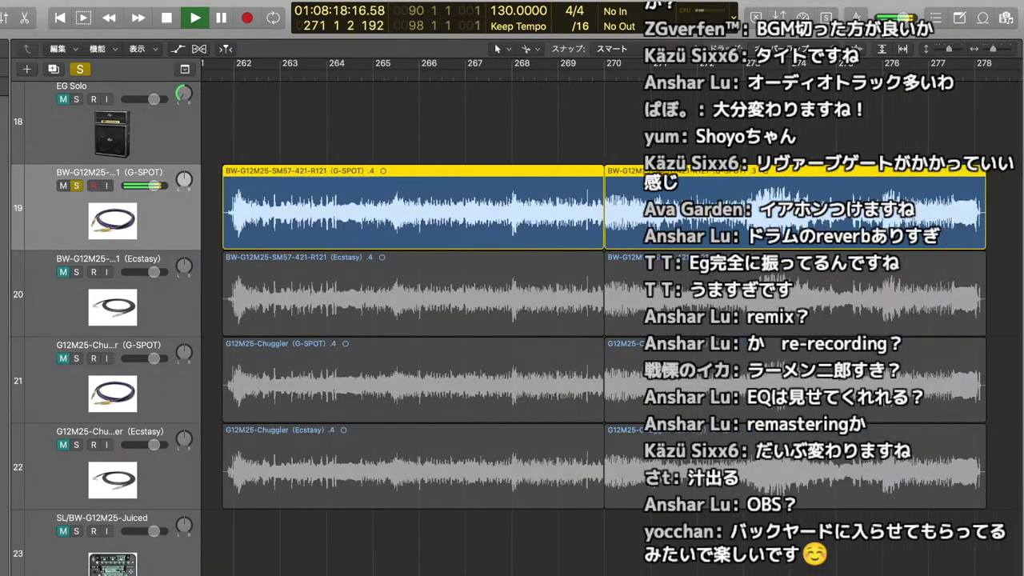
{"action": "left_click_drag", "start_coordinate": [235, 63], "coordinate": [604, 64]}
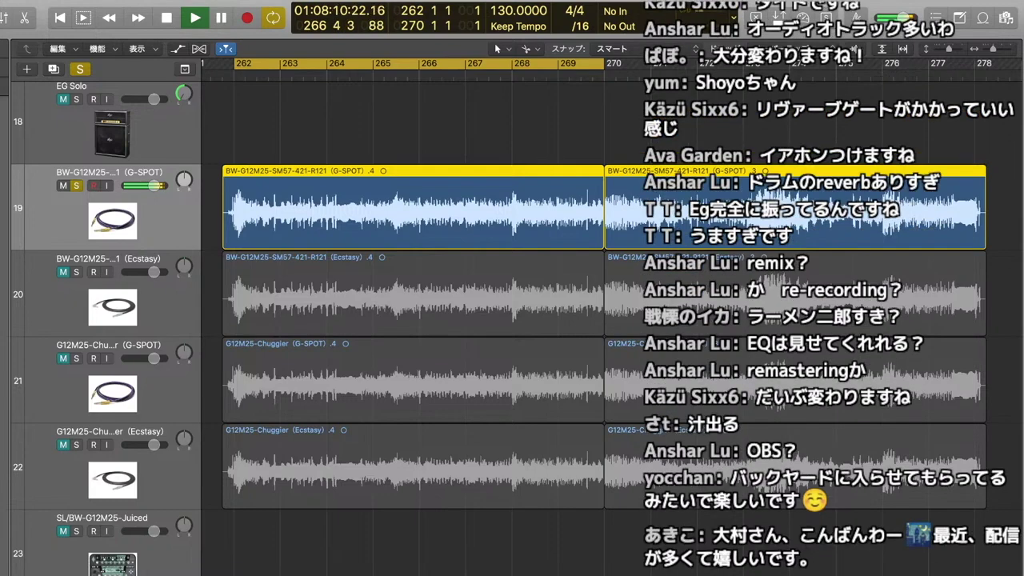
{"action": "key", "text": "space"}
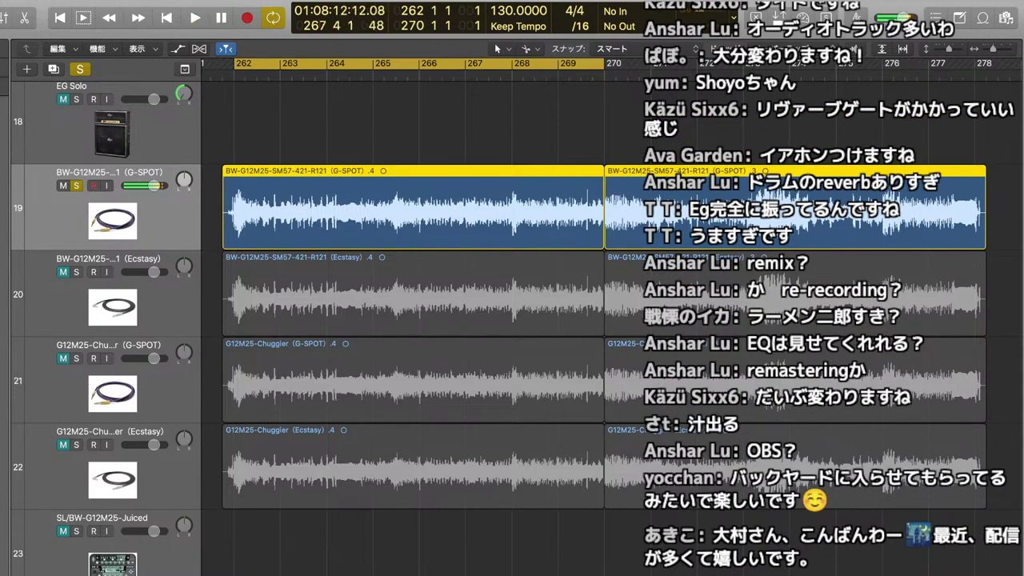
- Unsolo the BW-G12M25 (G-SPOT) track and play the cycled section with the full band, stopping at bar 266
{"action": "key", "text": "m"}
{"action": "key", "text": "s"}
{"action": "key", "text": "space"}
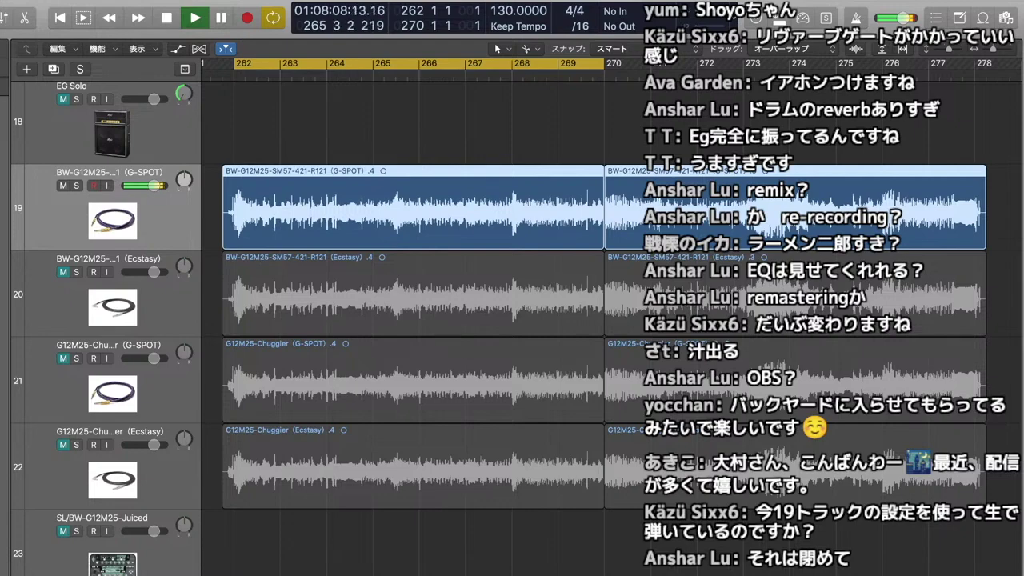
{"action": "key", "text": "space"}
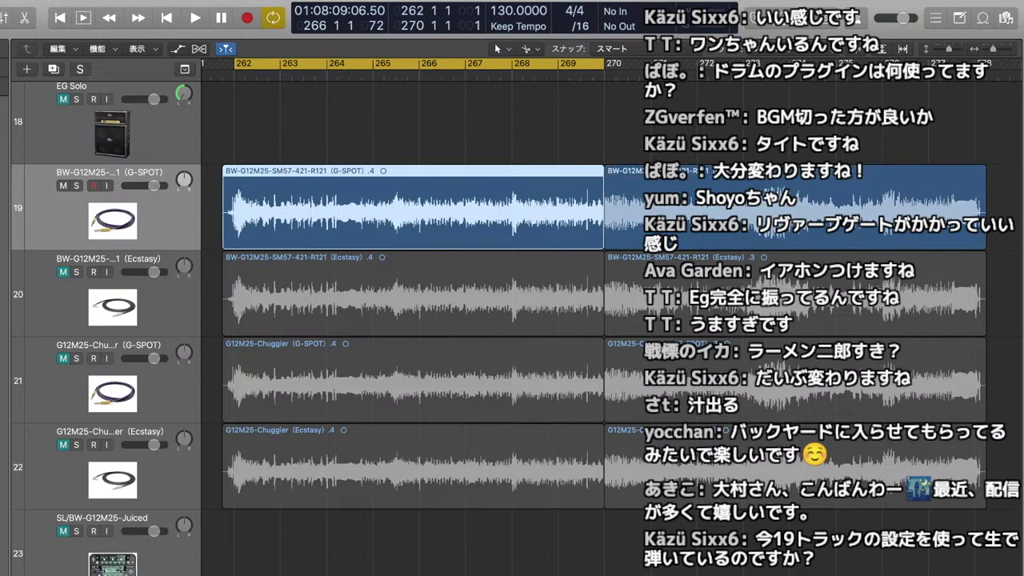
- Resume the full-band playback, turn off cycle mode while it runs and stop at bar 270
{"action": "key", "text": "space"}
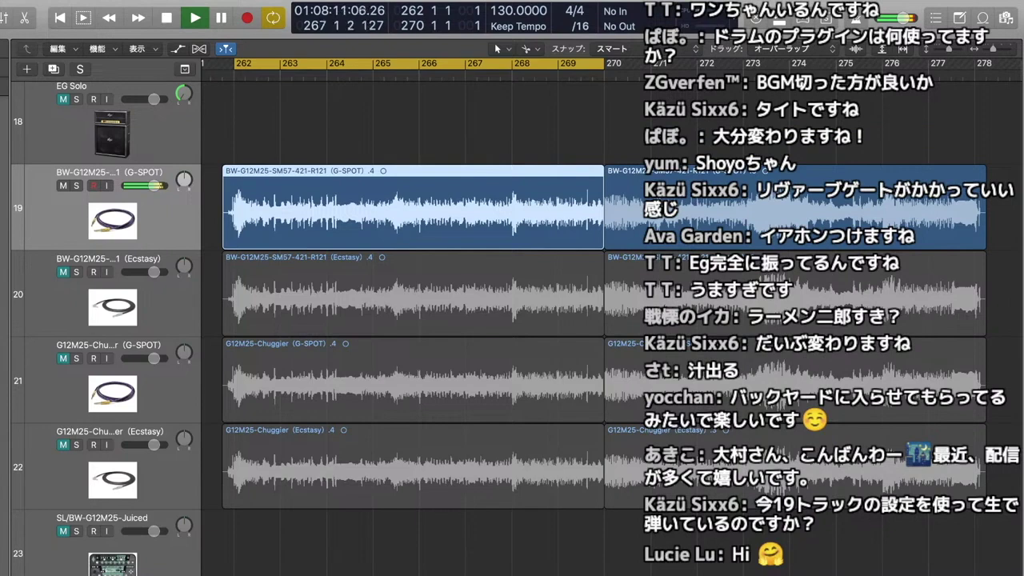
{"action": "key", "text": "c"}
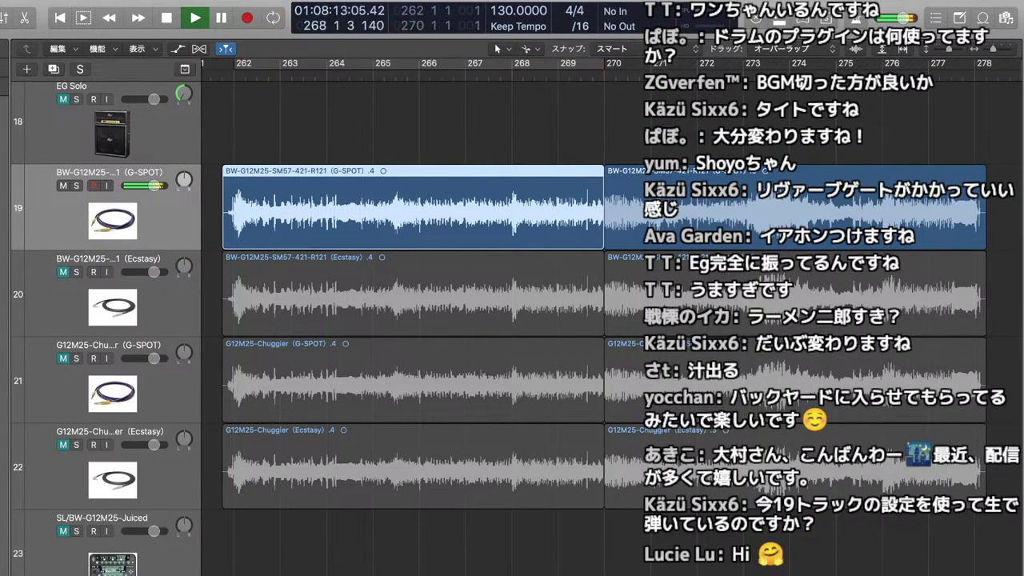
{"action": "scroll", "coordinate": [512, 336], "scroll_direction": "left", "scroll_amount": 3}
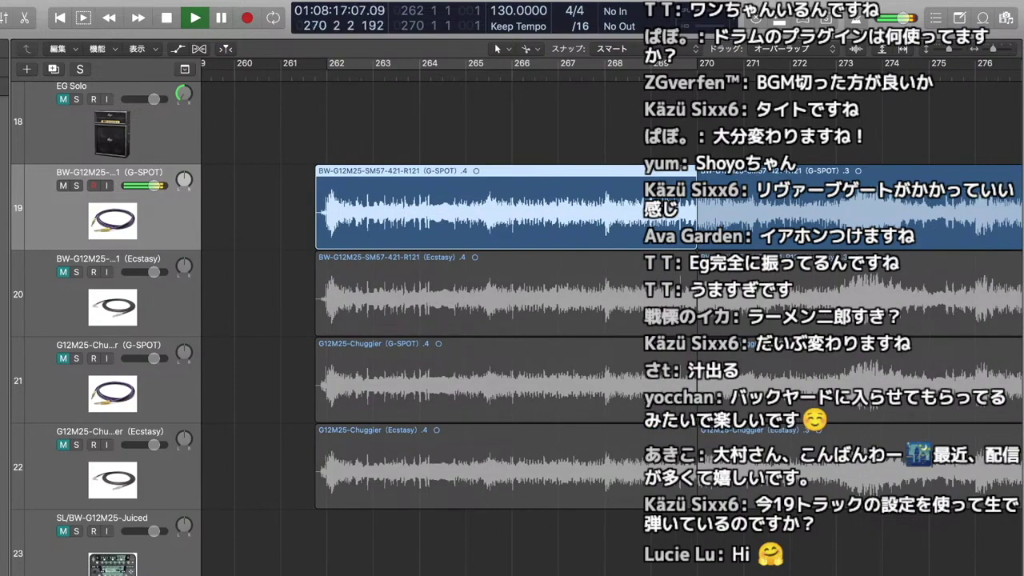
{"action": "key", "text": "space"}
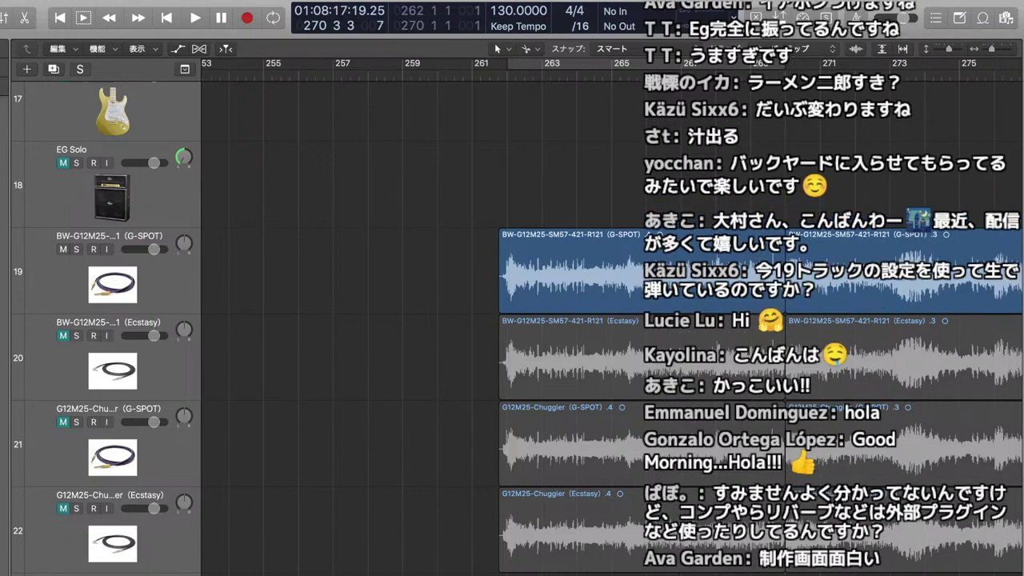
- Play the full band beyond the end of the G-SPOT guitar regions and stop at bar 280
{"action": "scroll", "coordinate": [512, 320], "scroll_direction": "right", "scroll_amount": 6}
{"action": "scroll", "coordinate": [512, 320], "scroll_direction": "left", "scroll_amount": 3}
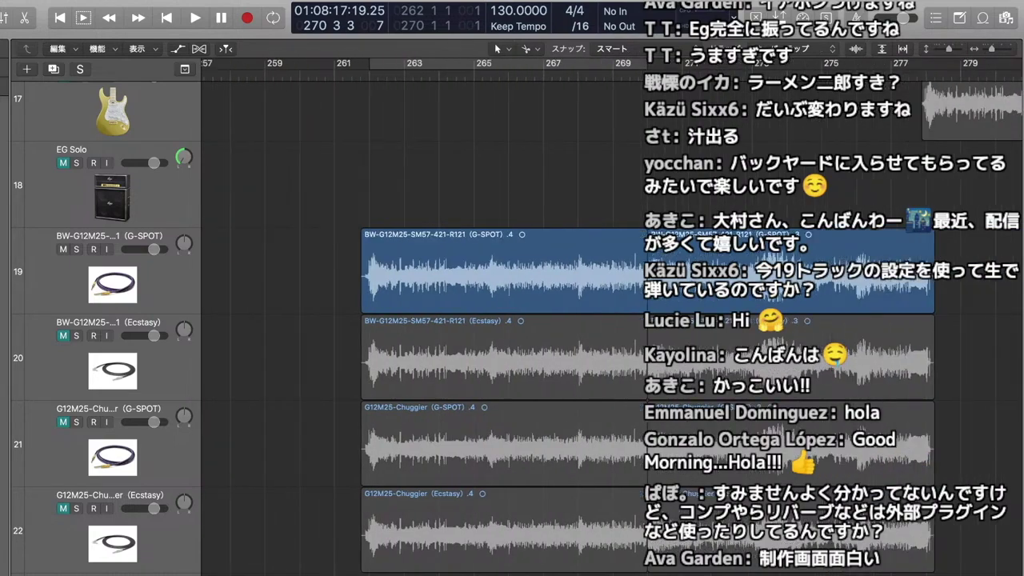
{"action": "key", "text": "space"}
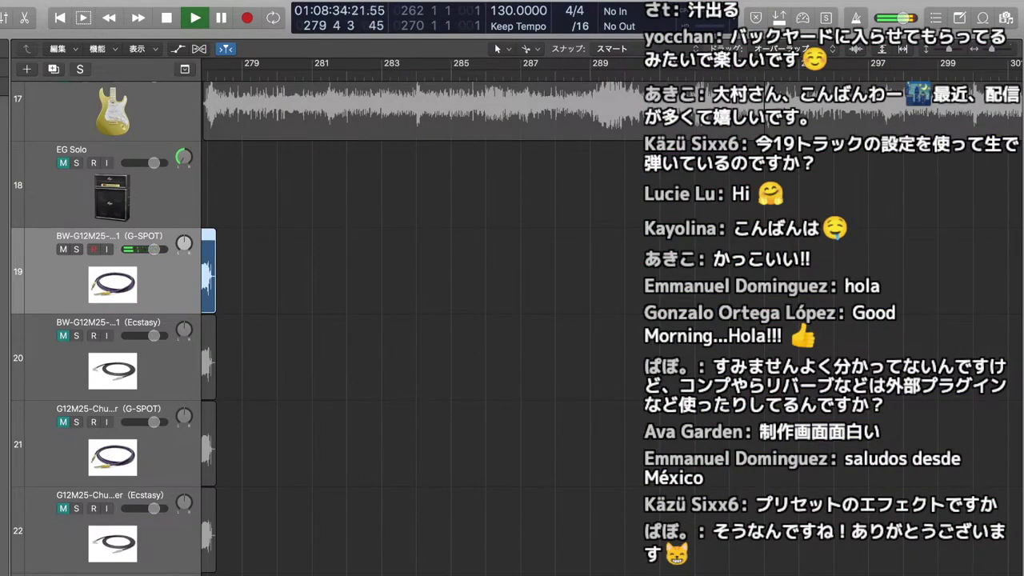
{"action": "key", "text": "space"}
- Unmute the BW-G12M25 (Ecstasy) track and both G12M25-Chuggier tracks, keeping the BW-G12M25 (G-SPOT) track selected
{"action": "scroll", "coordinate": [424, 320], "scroll_direction": "left", "scroll_amount": 10}
{"action": "scroll", "coordinate": [424, 320], "scroll_direction": "right", "scroll_amount": 2}
{"action": "left_click_drag", "start_coordinate": [63, 249], "coordinate": [63, 336]}
{"action": "left_click", "coordinate": [112, 272]}
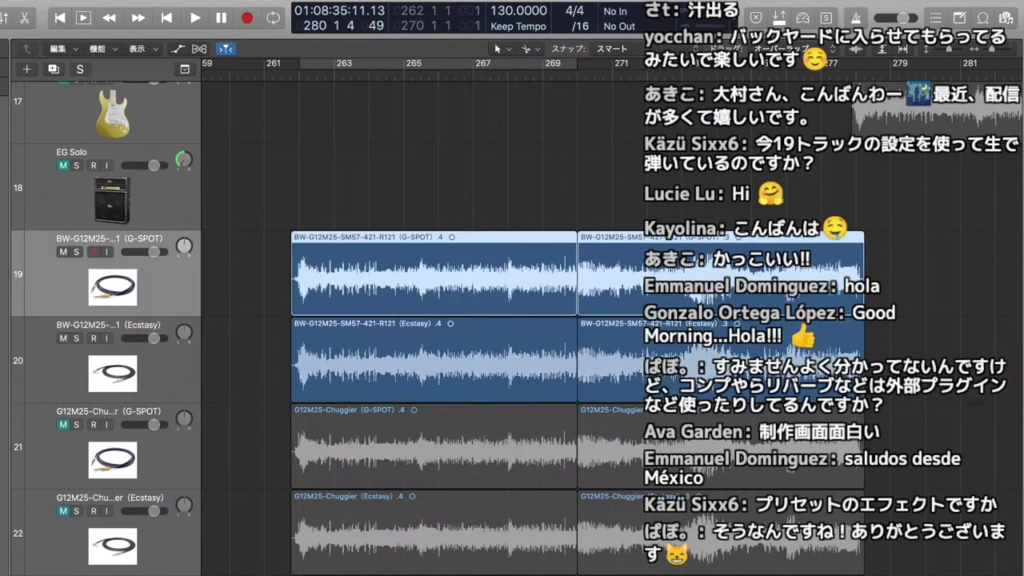
{"action": "left_click_drag", "start_coordinate": [63, 425], "coordinate": [63, 511]}
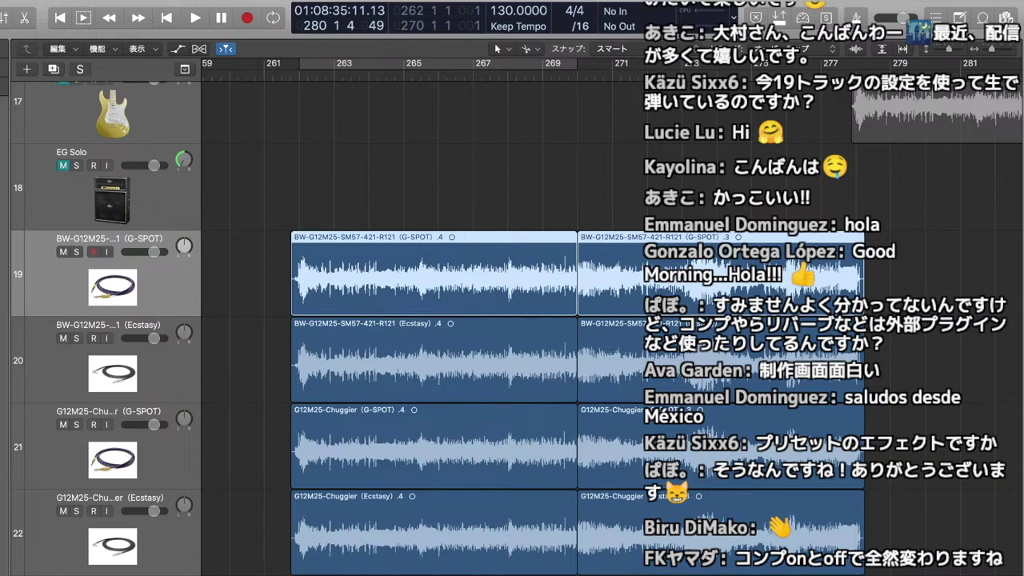
- Solo the BW-G12M25 (G-SPOT) track and play it from bar 262, stopping at bar 264
{"action": "key", "text": "s"}
{"action": "key", "text": "Return"}
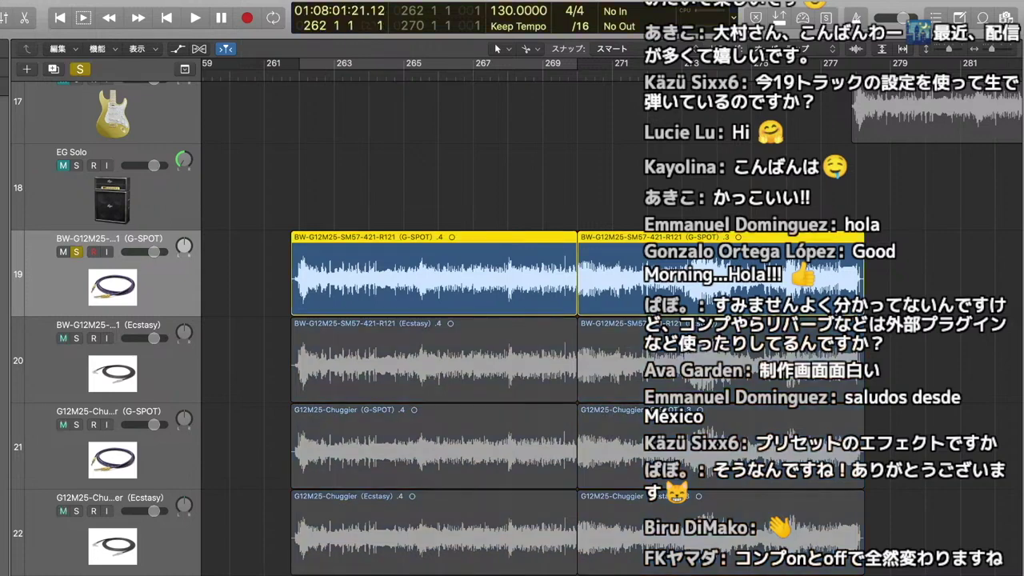
{"action": "key", "text": "space"}
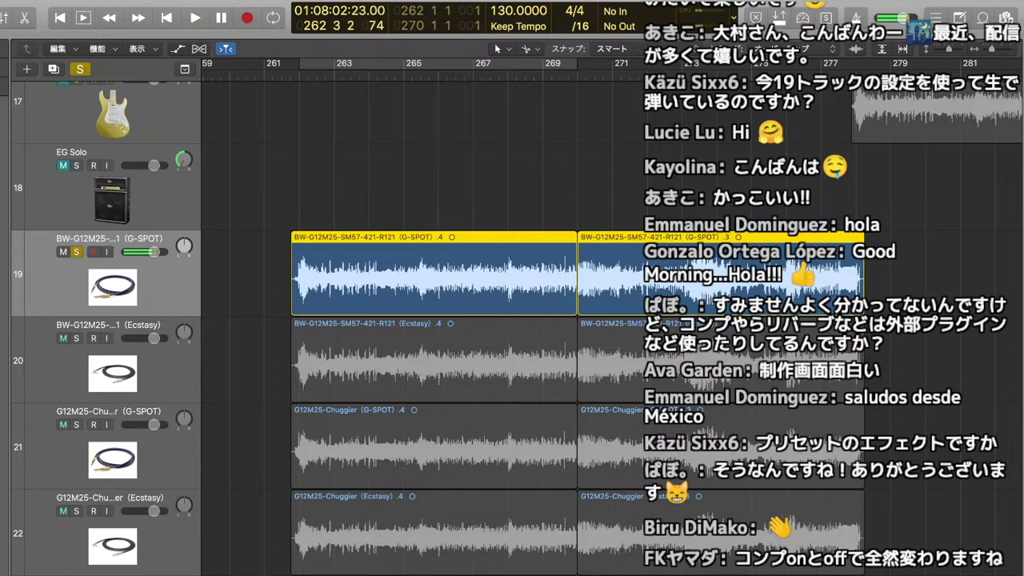
{"action": "key", "text": "space"}
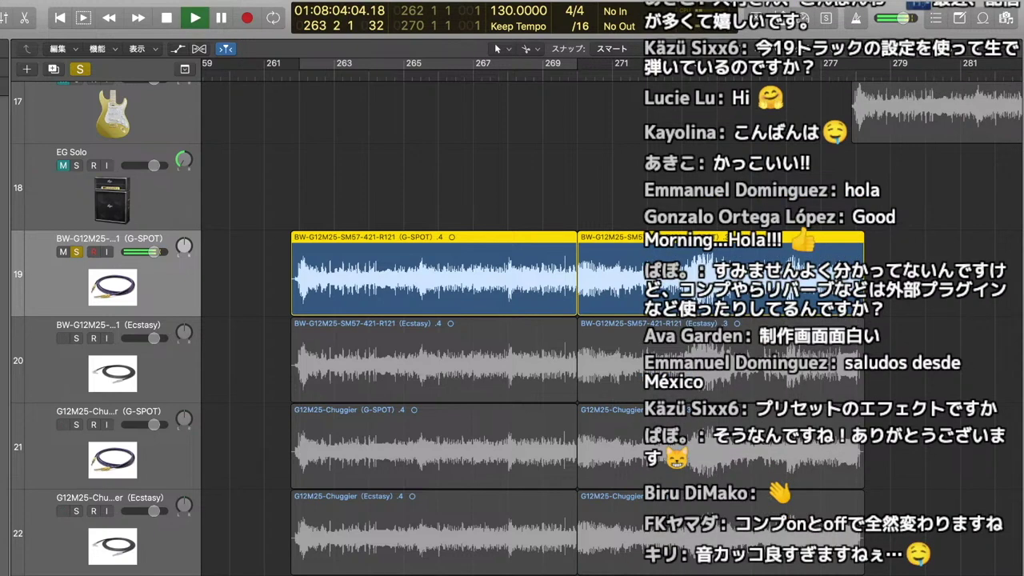
{"action": "key", "text": "space"}
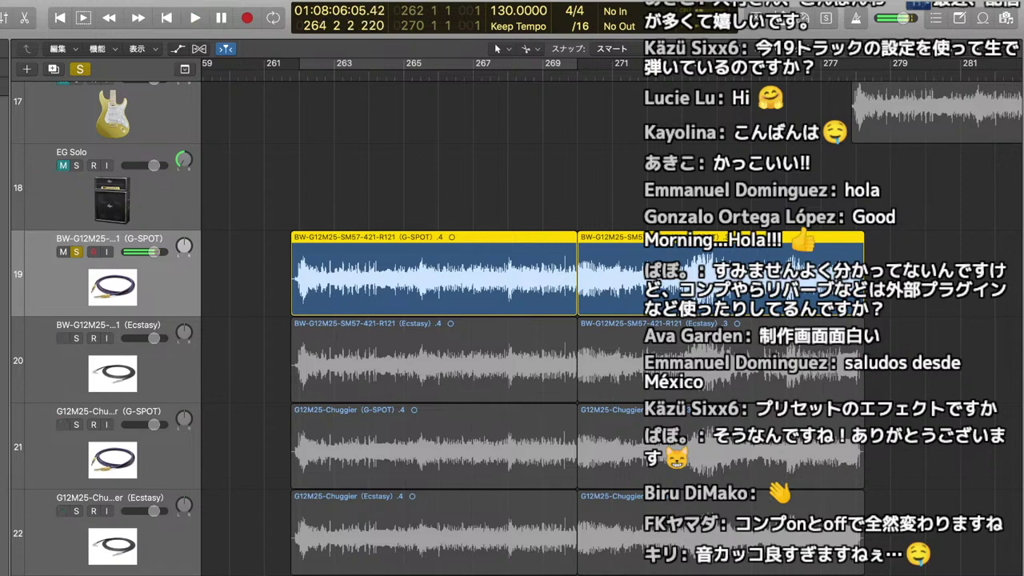
- Switch the solo from G-SPOT to the BW-G12M25 (Ecstasy) track and replay its opening from bar 262, stopping at bar 263
{"action": "left_click", "coordinate": [76, 338]}
{"action": "left_click", "coordinate": [77, 252]}
{"action": "key", "text": "comma"}
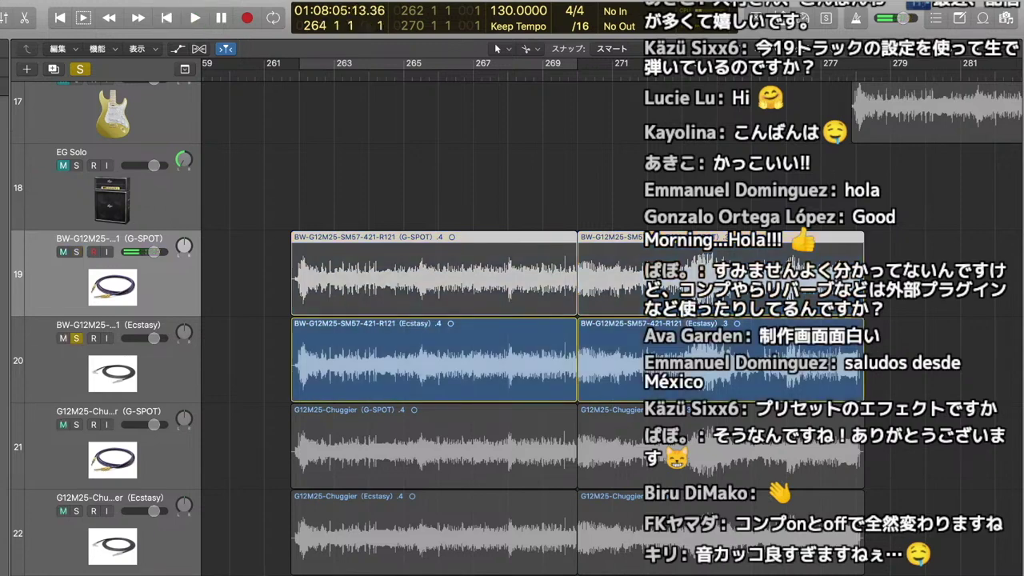
{"action": "key", "text": "space"}
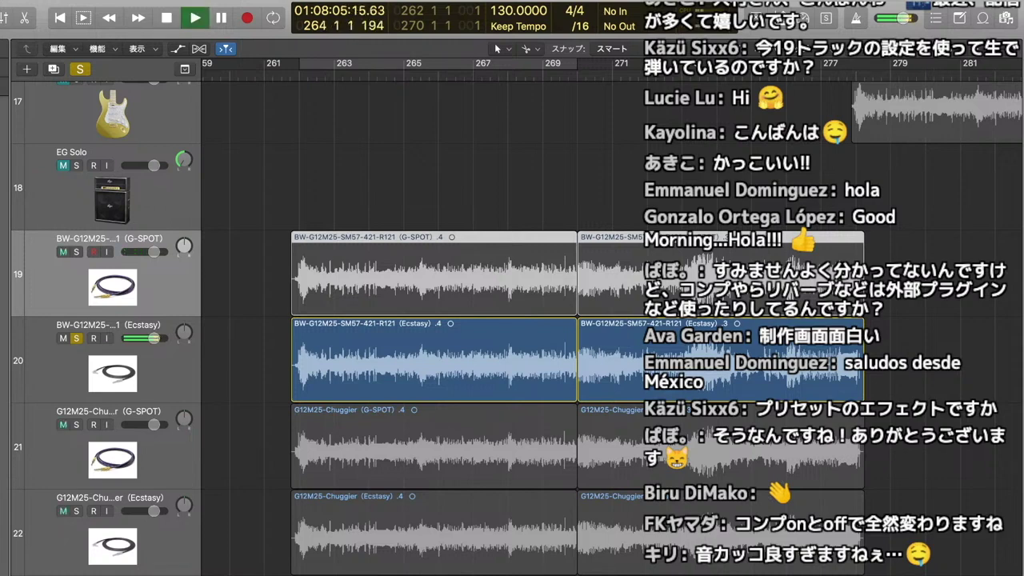
{"action": "key", "text": "space"}
{"action": "key", "text": "Return"}
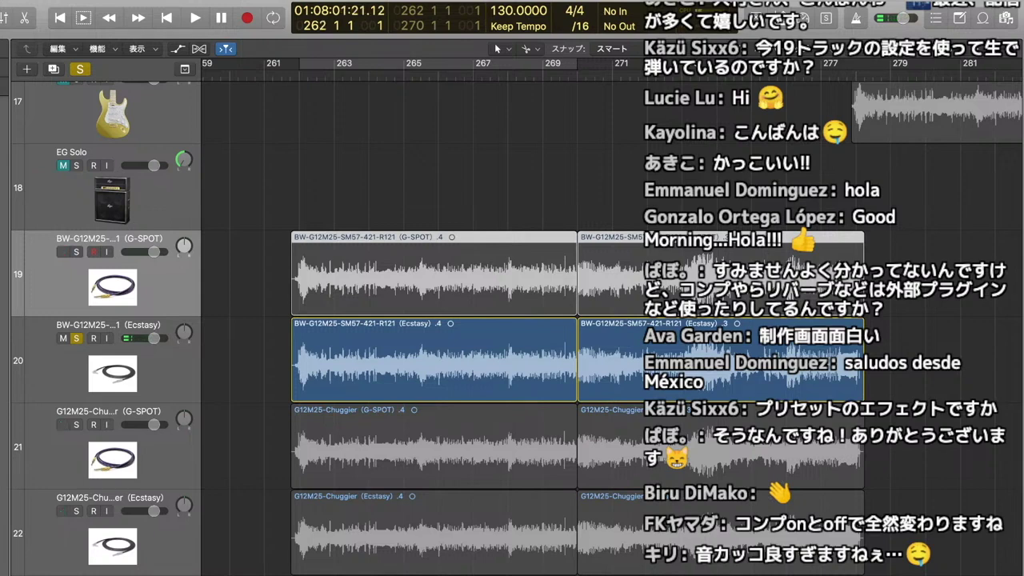
{"action": "key", "text": "space"}
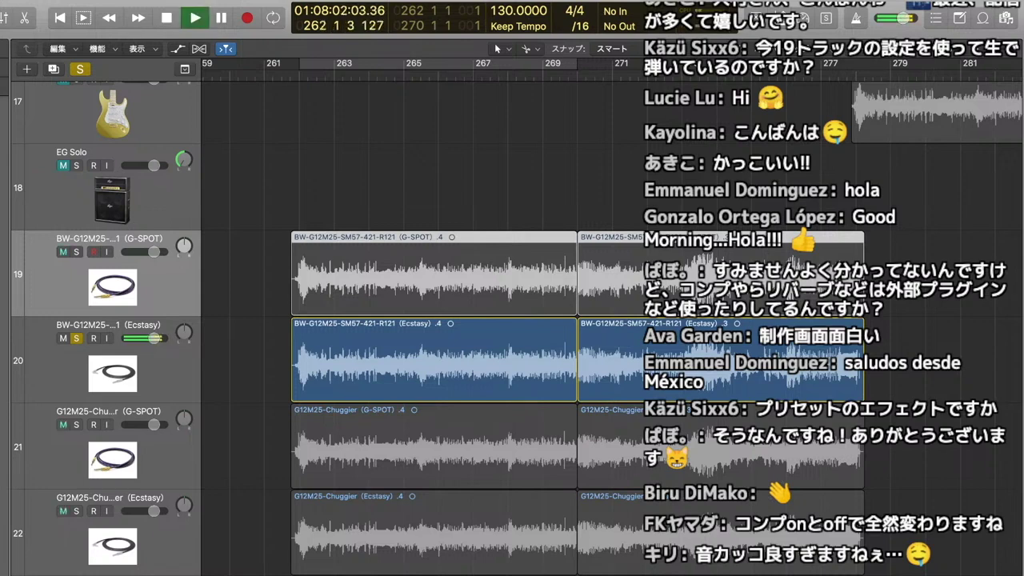
{"action": "key", "text": "space"}
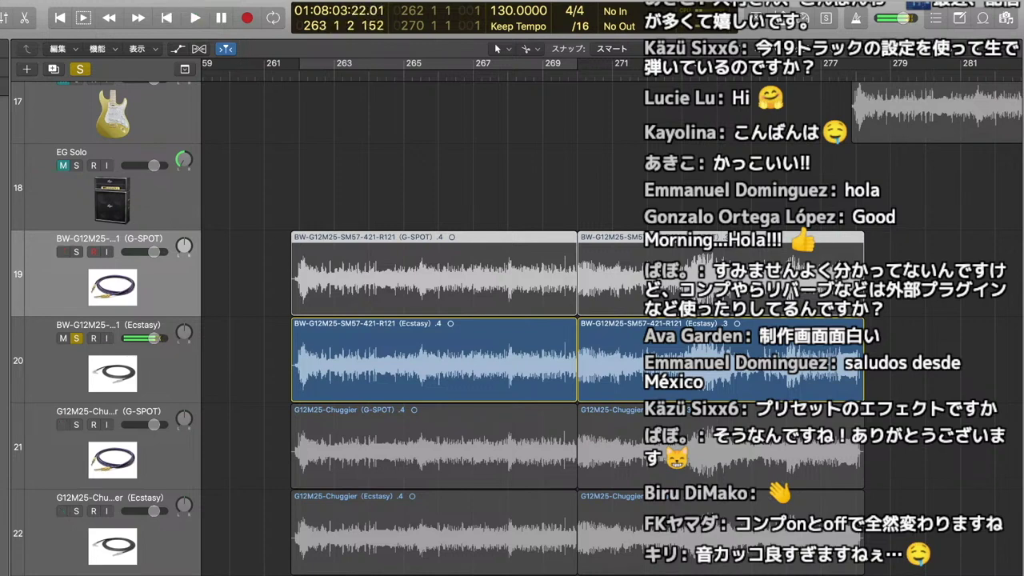
- Switch the solo back to the BW-G12M25 (G-SPOT) track and play it for comparison, stopping at bar 263
{"action": "left_click", "coordinate": [76, 338]}
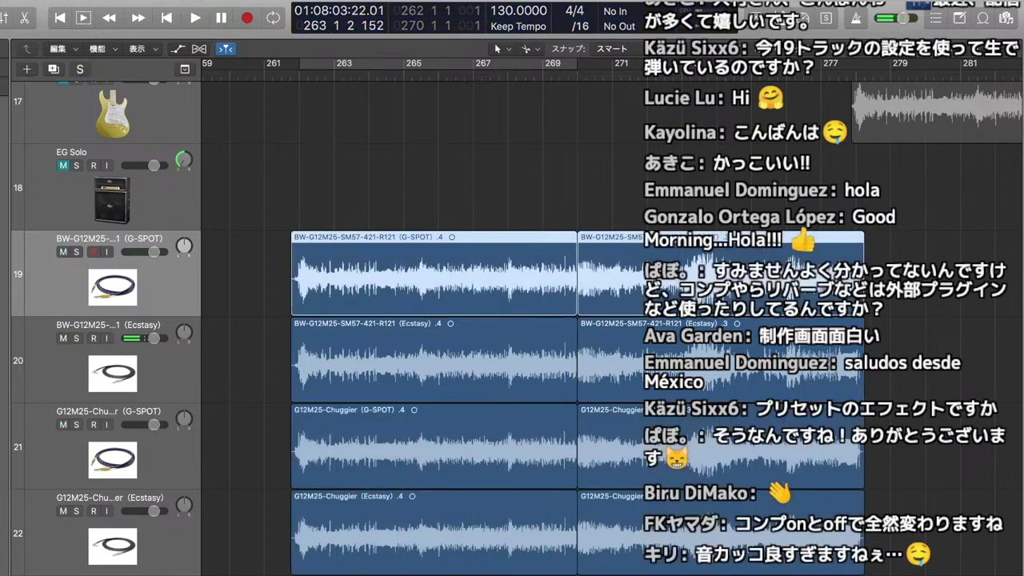
{"action": "left_click", "coordinate": [76, 252]}
{"action": "key", "text": "space"}
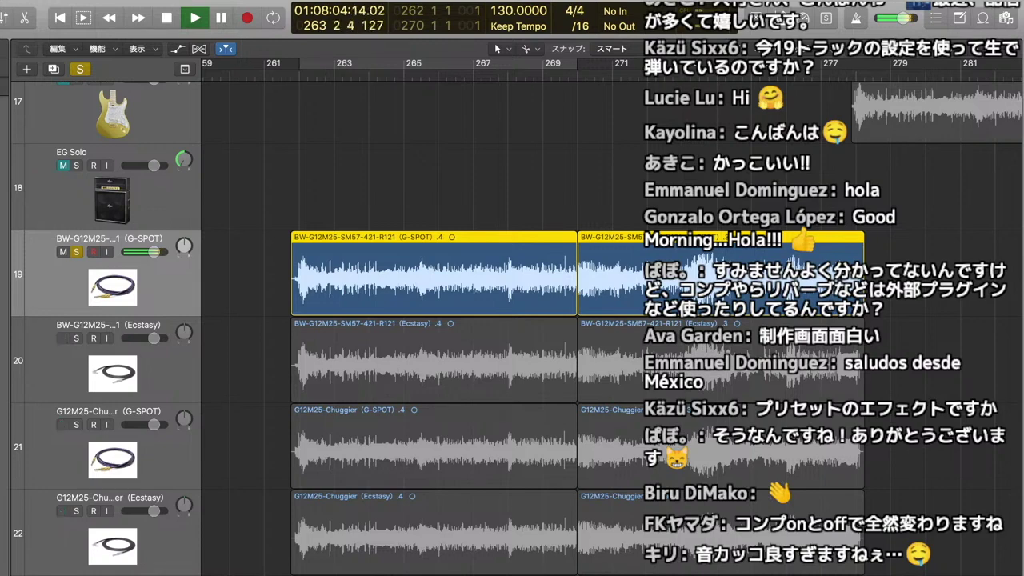
{"action": "key", "text": "space"}
- Solo the BW-G12M25 (Ecstasy) track instead of G-SPOT again and play bar 262 for comparison
{"action": "left_click", "coordinate": [76, 252]}
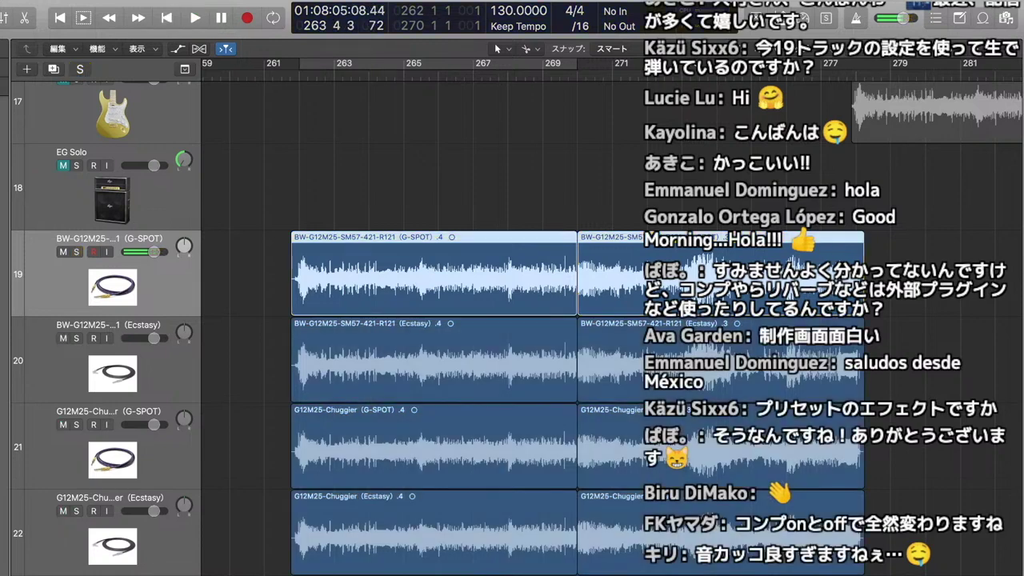
{"action": "left_click", "coordinate": [76, 339]}
{"action": "key", "text": "comma"}
{"action": "key", "text": "space"}
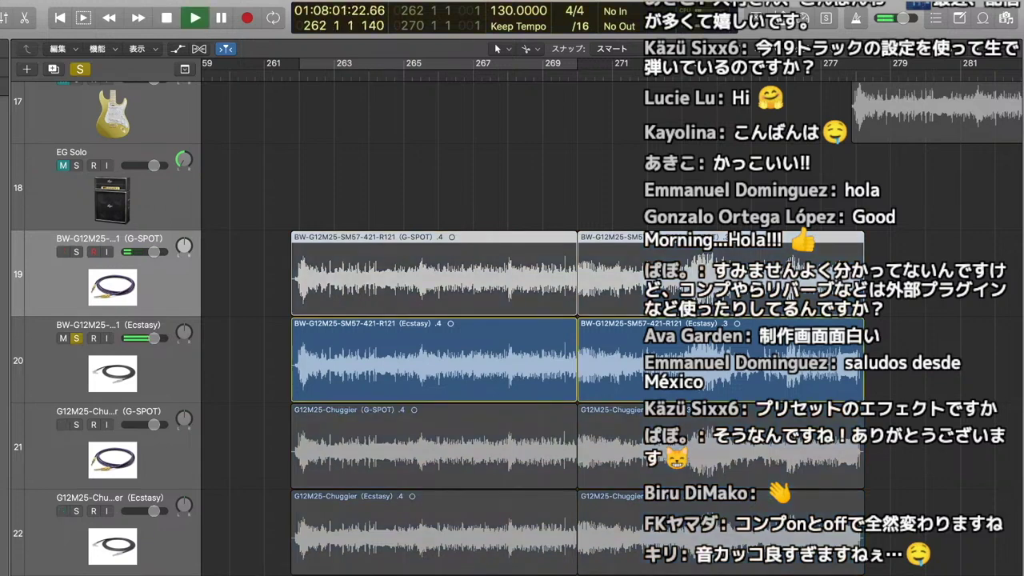
{"action": "key", "text": "space"}
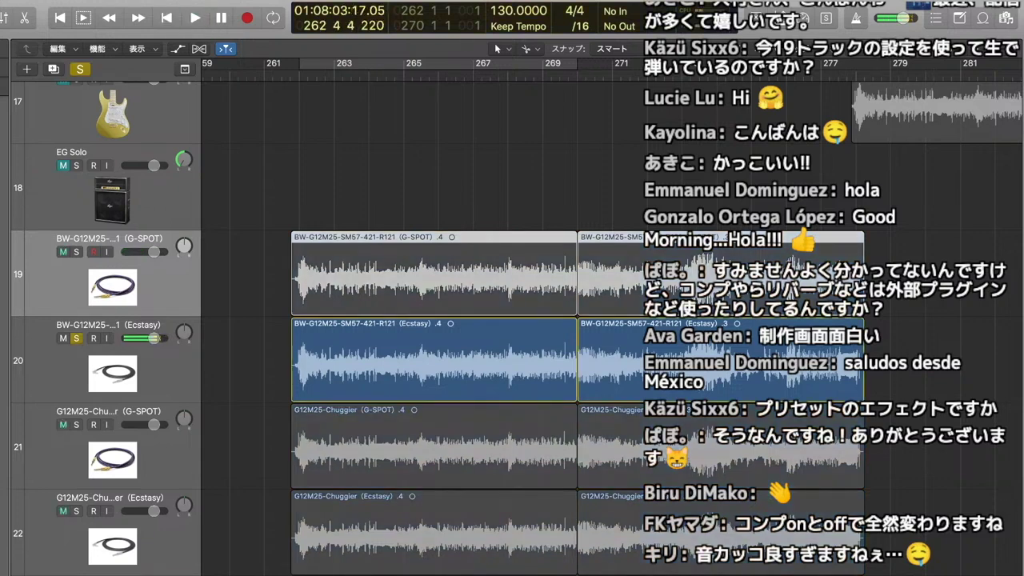
- Solo the BW-G12M25 (G-SPOT) track in place of Ecstasy, play it from bar 262 to bar 263, and clear the solo
{"action": "key", "text": "ctrl+alt+super+s"}
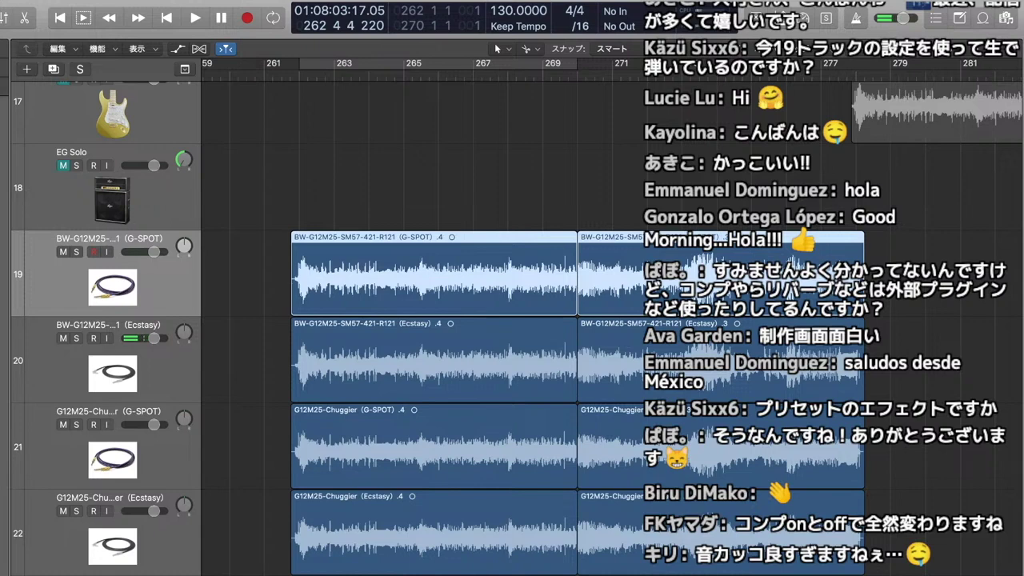
{"action": "key", "text": "s"}
{"action": "key", "text": "space"}
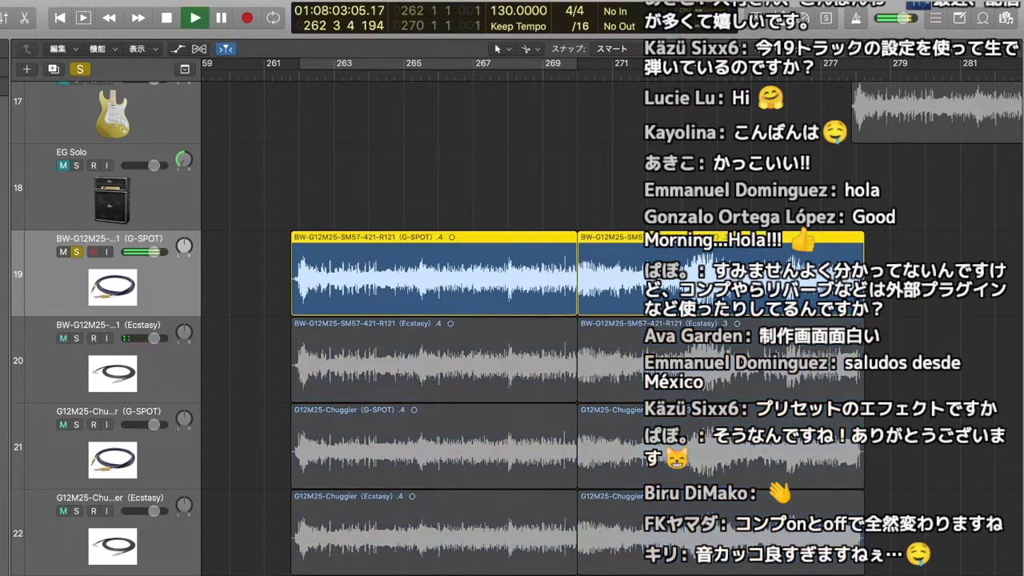
{"action": "key", "text": "space"}
{"action": "key", "text": "s"}
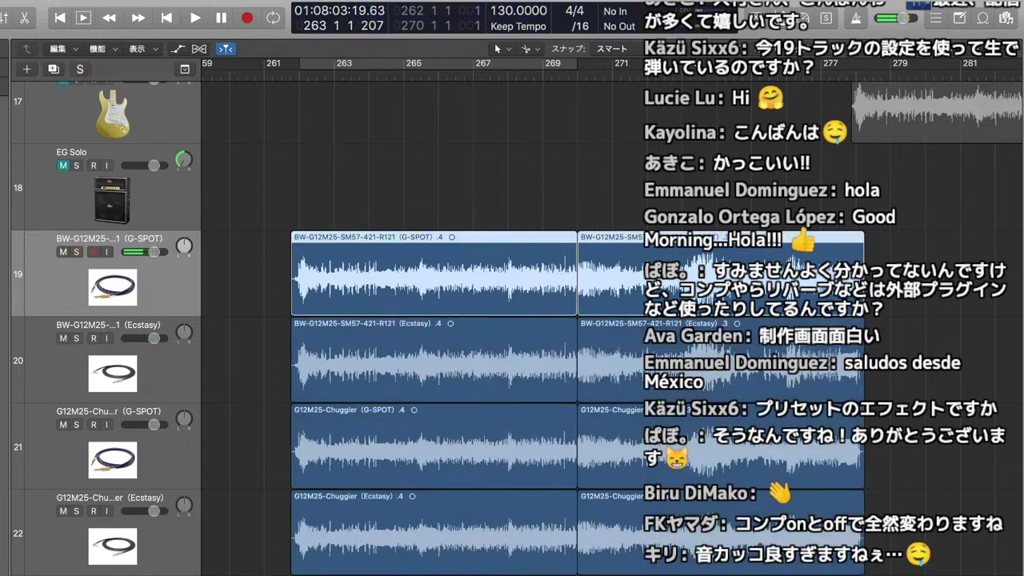
- Solo the BW-G12M25 (Ecstasy) track, play it from bar 262 to bar 266, and replay the passage at bar 265
{"action": "left_click", "coordinate": [76, 339]}
{"action": "key", "text": "space"}
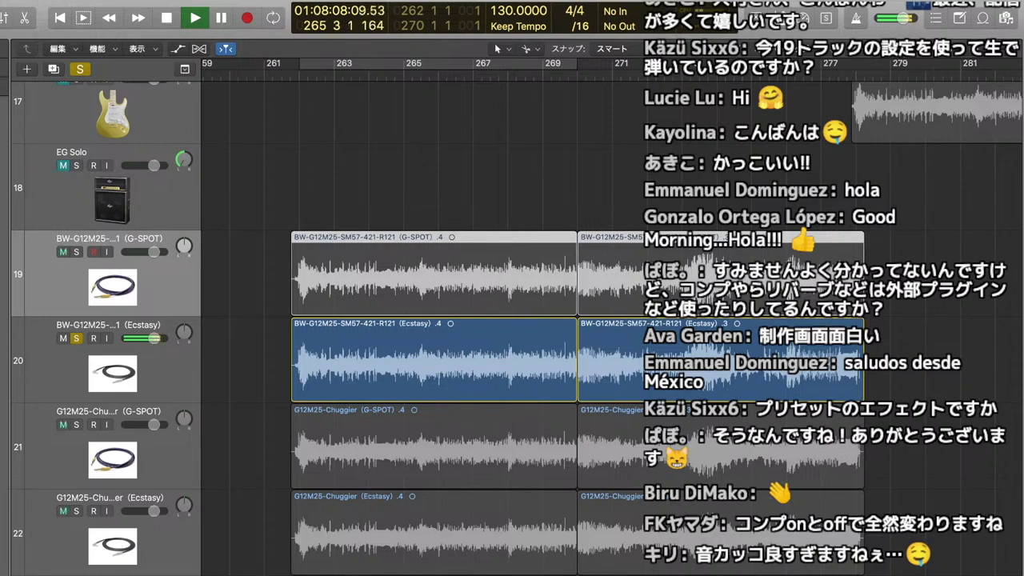
{"action": "key", "text": "space"}
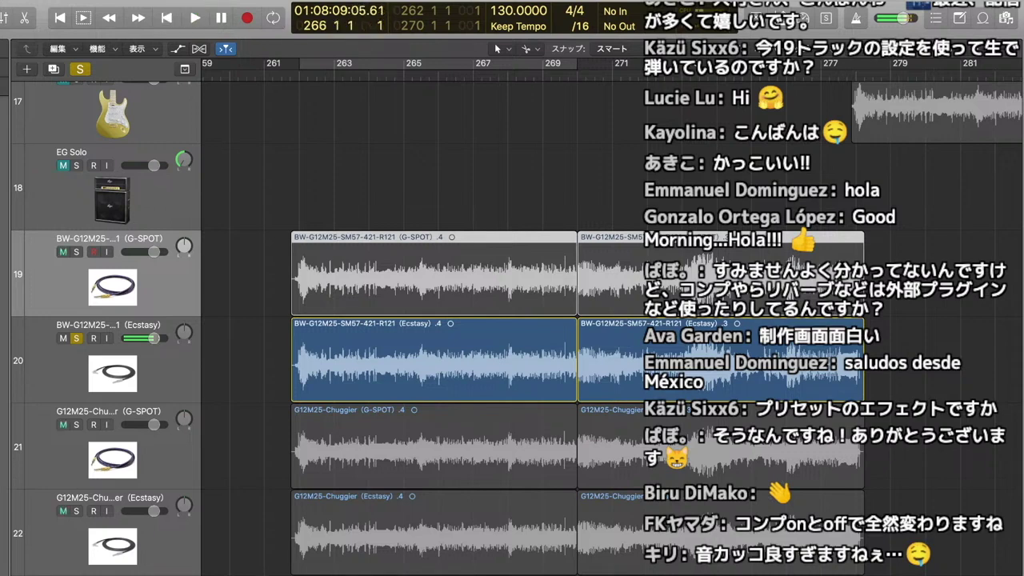
{"action": "key", "text": "space"}
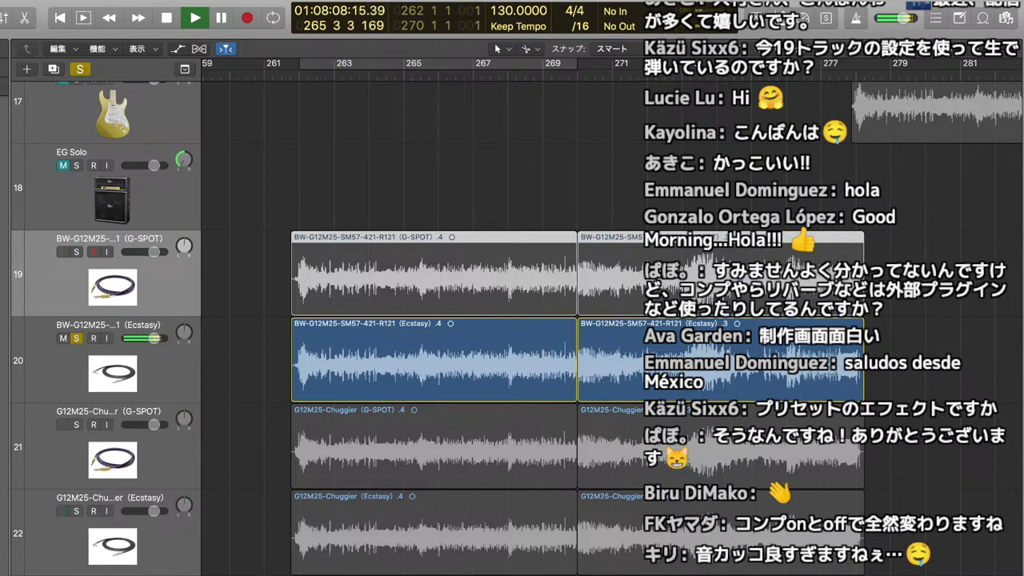
{"action": "key", "text": "space"}
- Switch the solo to the BW-G12M25 (G-SPOT) track and replay the passage at bar 265 for comparison
{"action": "left_click", "coordinate": [76, 339]}
{"action": "left_click", "coordinate": [76, 252]}
{"action": "key", "text": "comma"}
{"action": "key", "text": "comma"}
{"action": "key", "text": "space"}
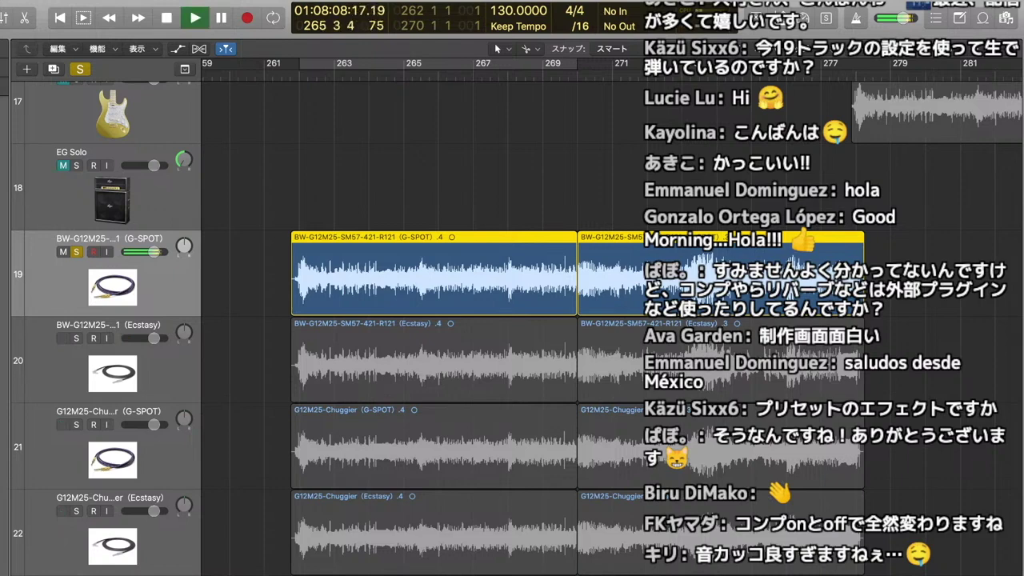
{"action": "key", "text": "space"}
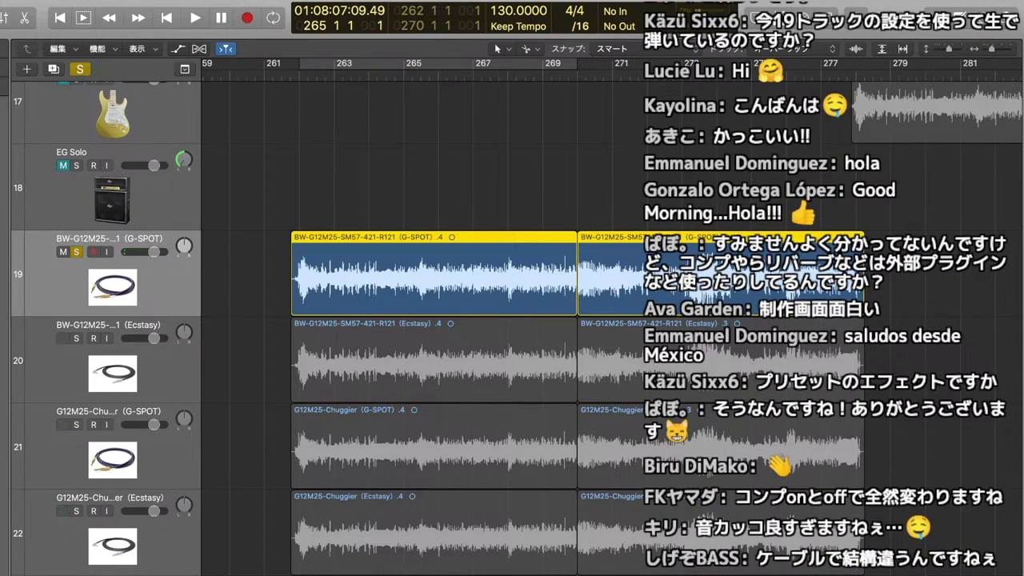
- Continue playing the soloed BW-G12M25 (G-SPOT) track to bar 269, step back, and replay that passage
{"action": "key", "text": "space"}
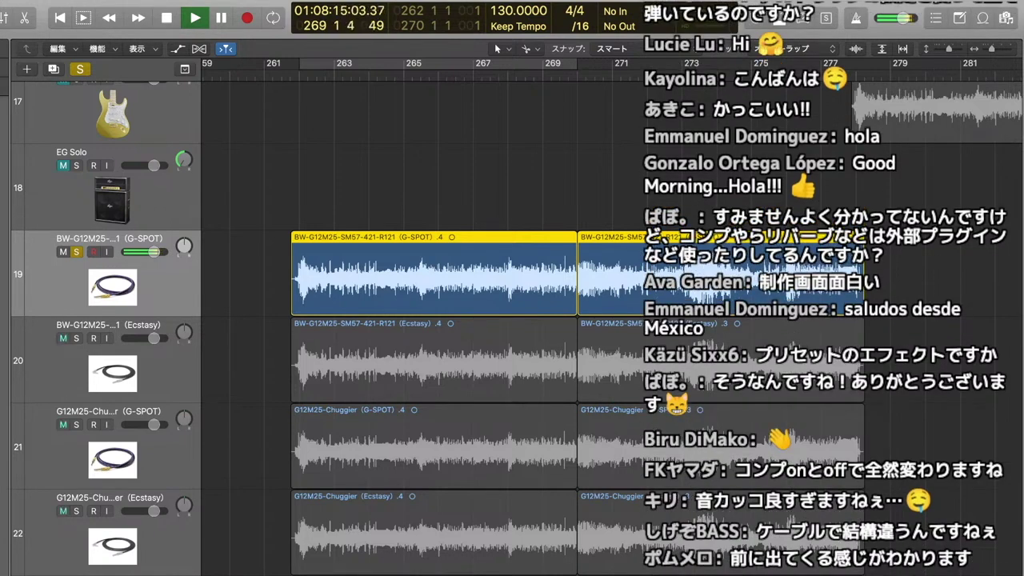
{"action": "key", "text": "space"}
{"action": "key", "text": "comma"}
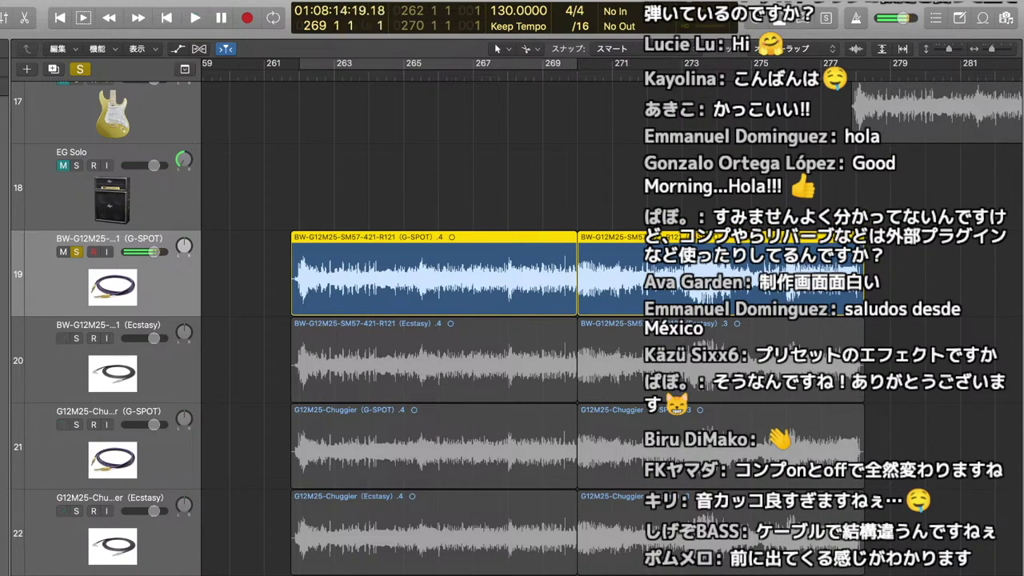
{"action": "key", "text": "space"}
{"action": "key", "text": "space"}
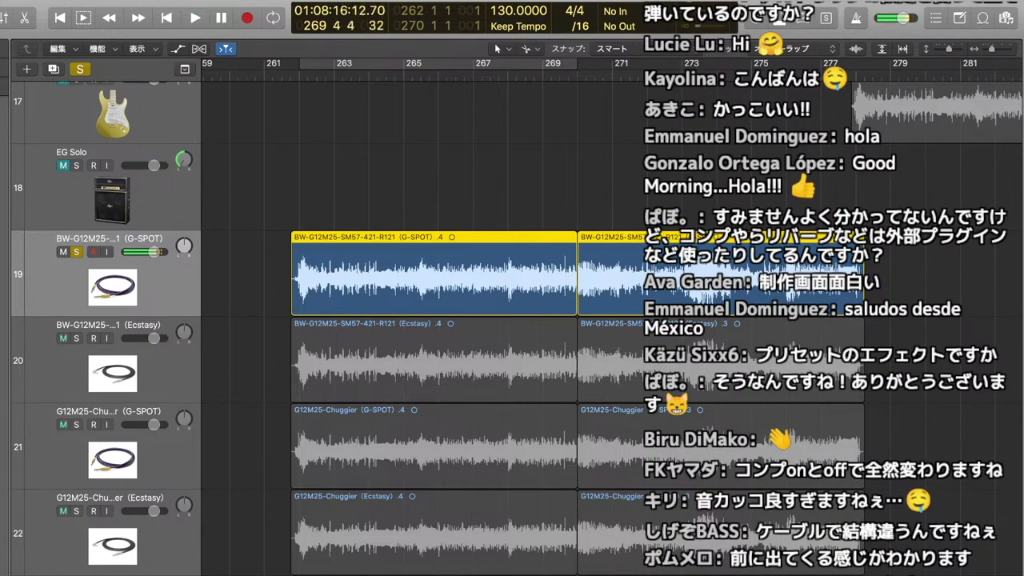
- Switch the solo from G-SPOT to the BW-G12M25 (Ecstasy) track and play the passage at bar 269
{"action": "key", "text": "s"}
{"action": "left_click", "coordinate": [76, 338]}
{"action": "key", "text": "comma"}
{"action": "key", "text": "space"}
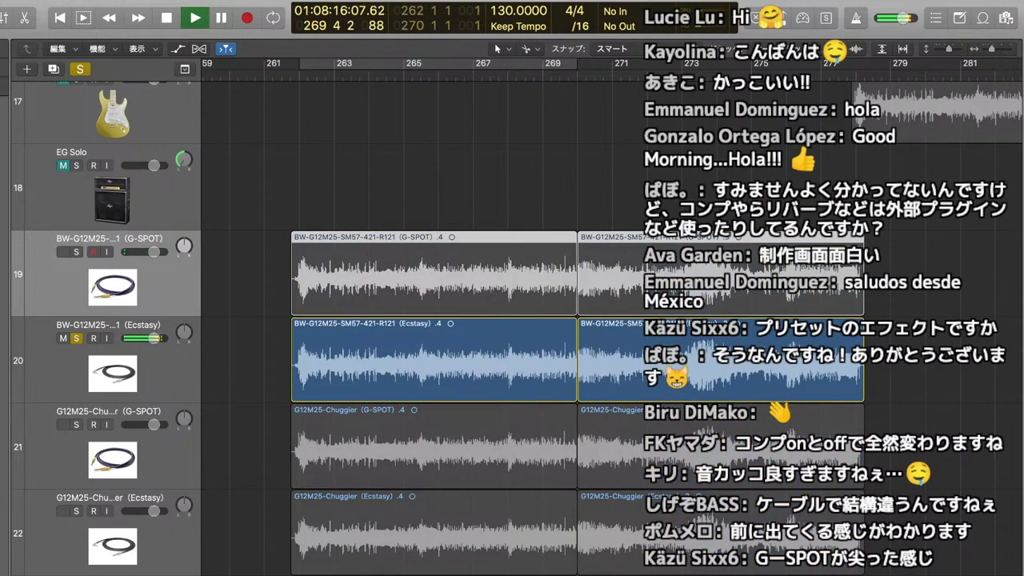
{"action": "key", "text": "space"}
- Return the solo to the BW-G12M25 (G-SPOT) track and play bar 269 for comparison with Ecstasy
{"action": "key", "text": "s"}
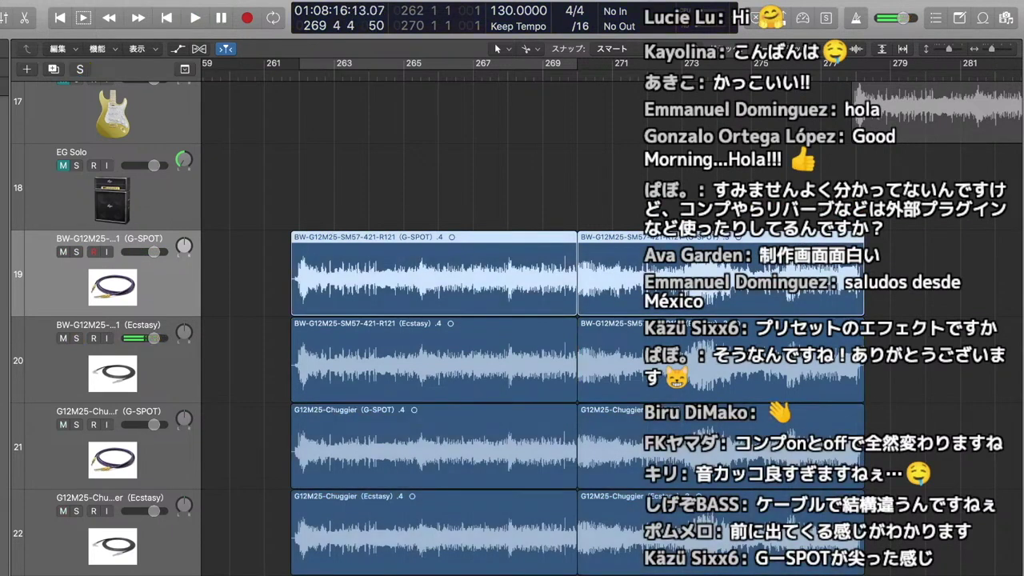
{"action": "key", "text": "s"}
{"action": "key", "text": "space"}
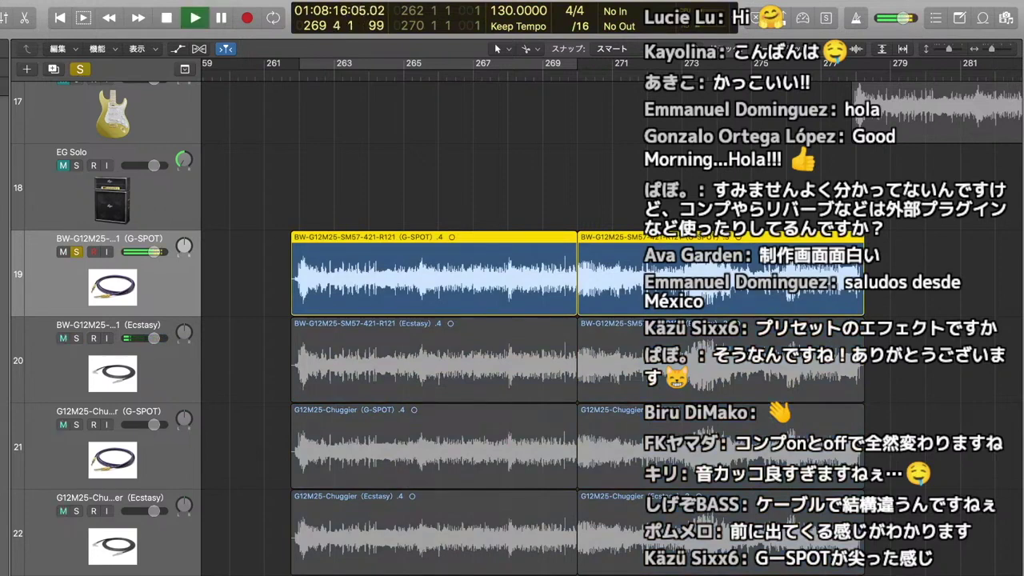
{"action": "key", "text": "space"}
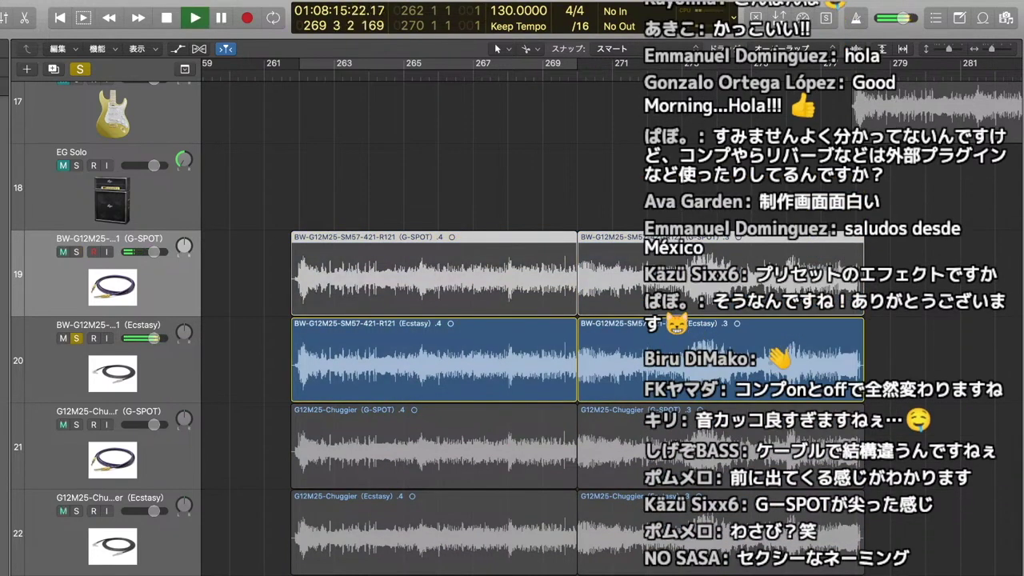
- Stop playback, solo the G12M25-Chuggier (G-SPOT) track and return the playhead to bar 262
{"action": "key", "text": "space"}
{"action": "key", "text": "s"}
{"action": "left_click", "coordinate": [76, 424]}
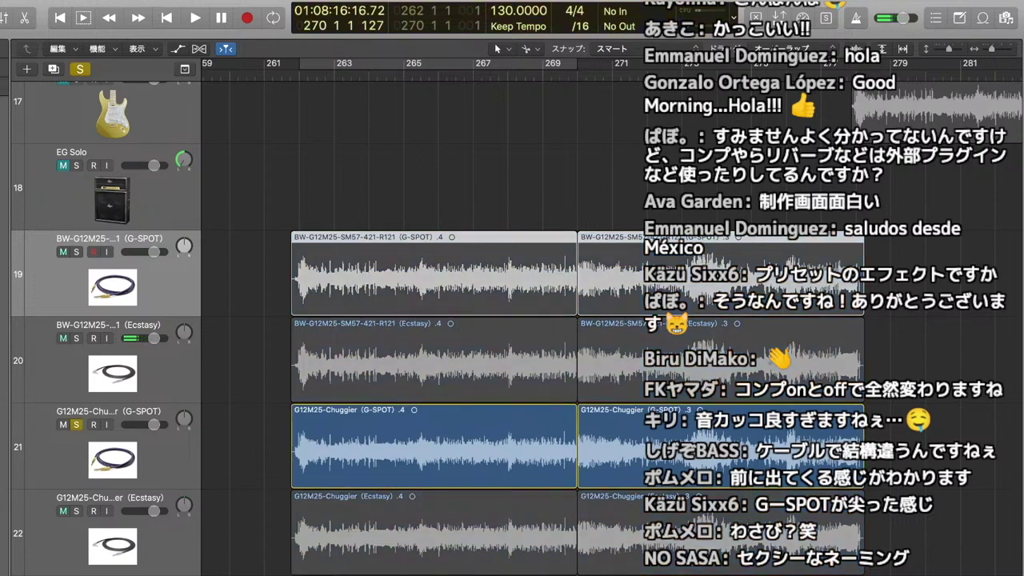
{"action": "key", "text": "comma"}
{"action": "key", "text": "comma"}
{"action": "key", "text": "comma"}
{"action": "key", "text": "comma"}
{"action": "key", "text": "comma"}
{"action": "key", "text": "comma"}
{"action": "key", "text": "comma"}
{"action": "key", "text": "comma"}
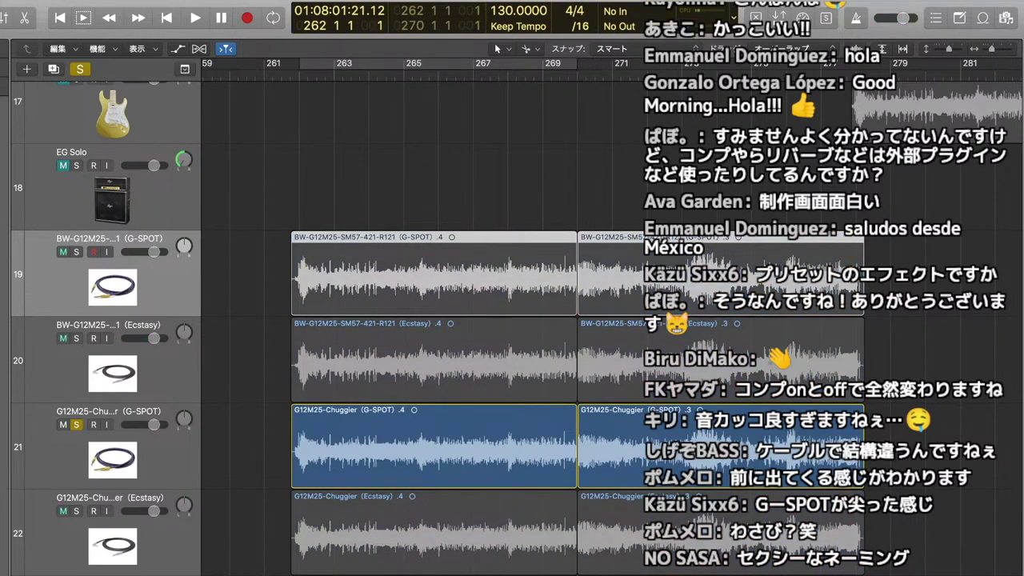
- Solo the BW-G12M25 (G-SPOT) track instead of Chuggier, play it from bar 262 to bar 263, and clear the solo
{"action": "key", "text": "s"}
{"action": "key", "text": "s"}
{"action": "key", "text": "space"}
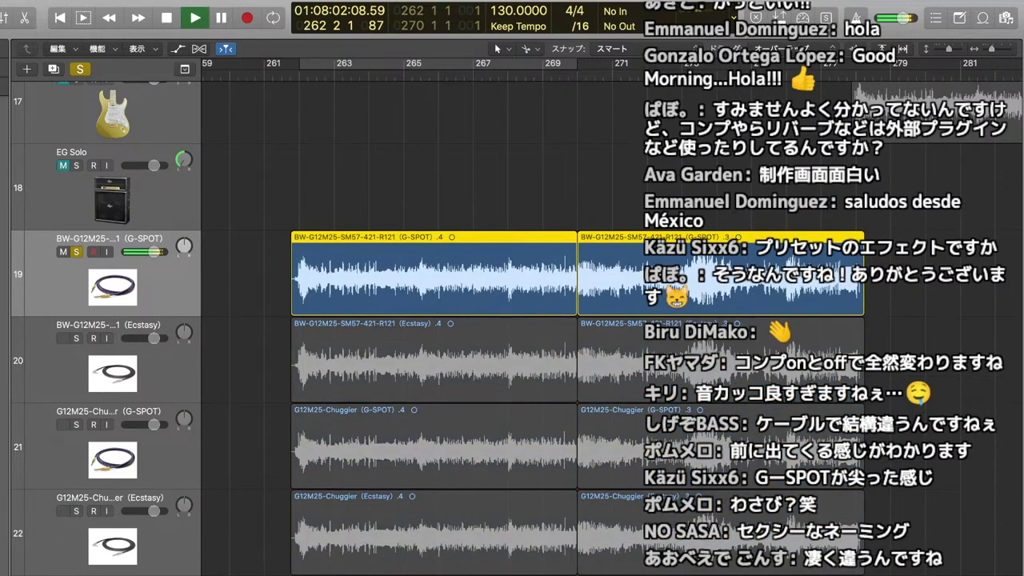
{"action": "key", "text": "space"}
{"action": "key", "text": "s"}
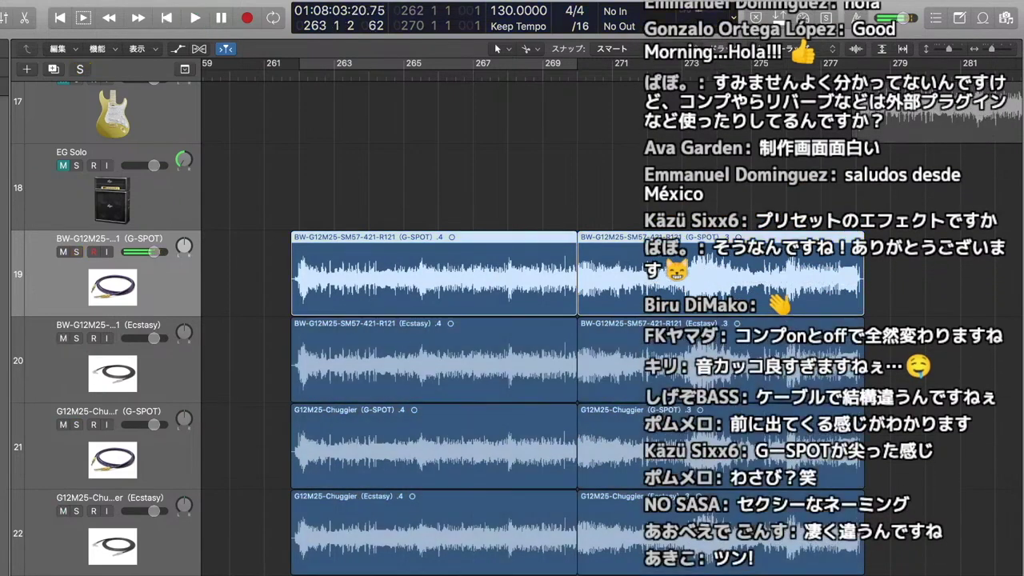
- Solo the G12M25-Chuggier (G-SPOT) track, play it from bar 262 through bar 269, and clear the solo
{"action": "left_click", "coordinate": [76, 425]}
{"action": "key", "text": "space"}
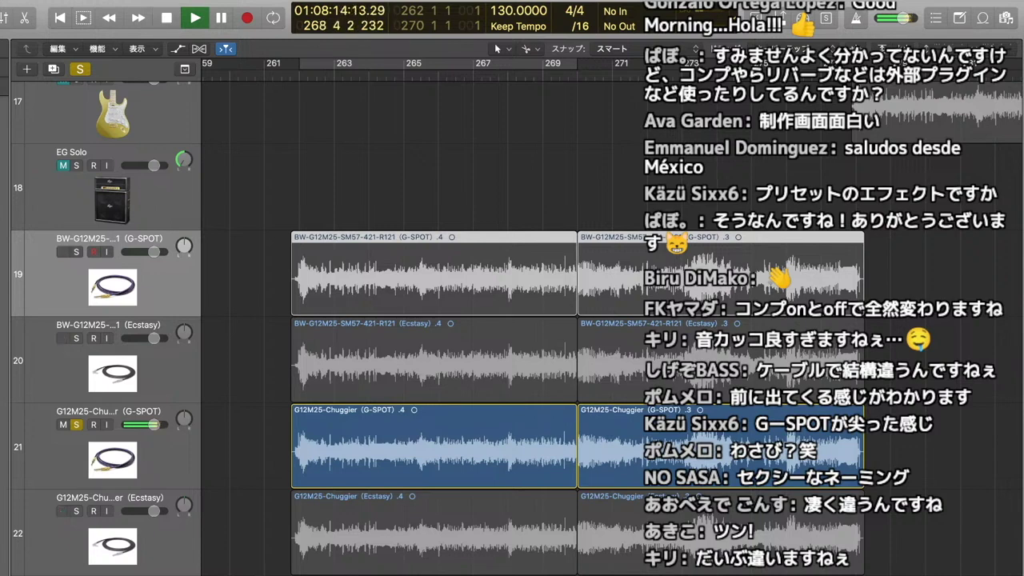
{"action": "key", "text": "space"}
{"action": "left_click", "coordinate": [76, 425]}
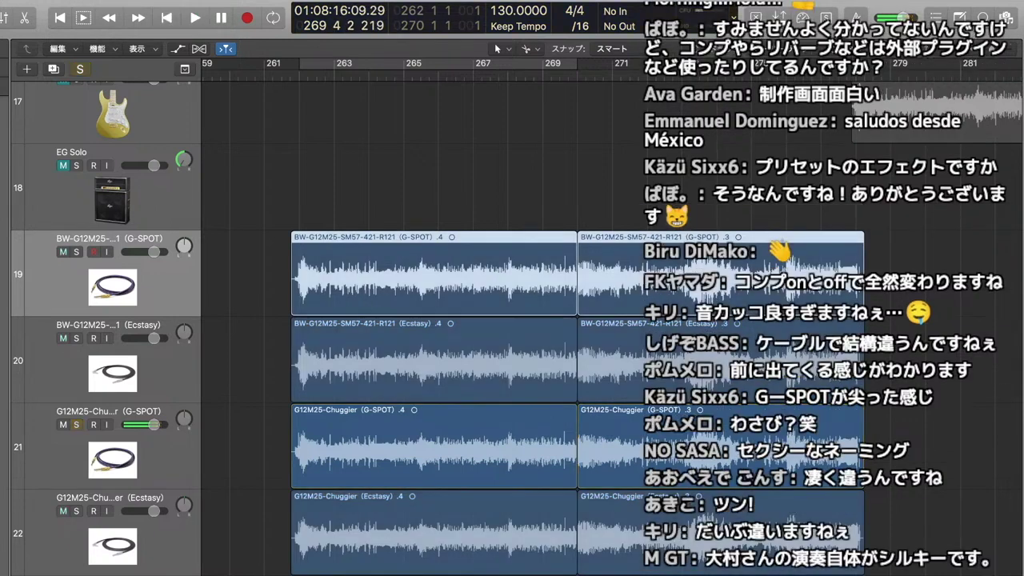
- Solo the G12M25-Chuggier (Ecstasy) track, play it from bar 262 to bar 269 for comparison, and clear the solo
{"action": "left_click", "coordinate": [76, 511]}
{"action": "key", "text": "Return"}
{"action": "key", "text": "space"}
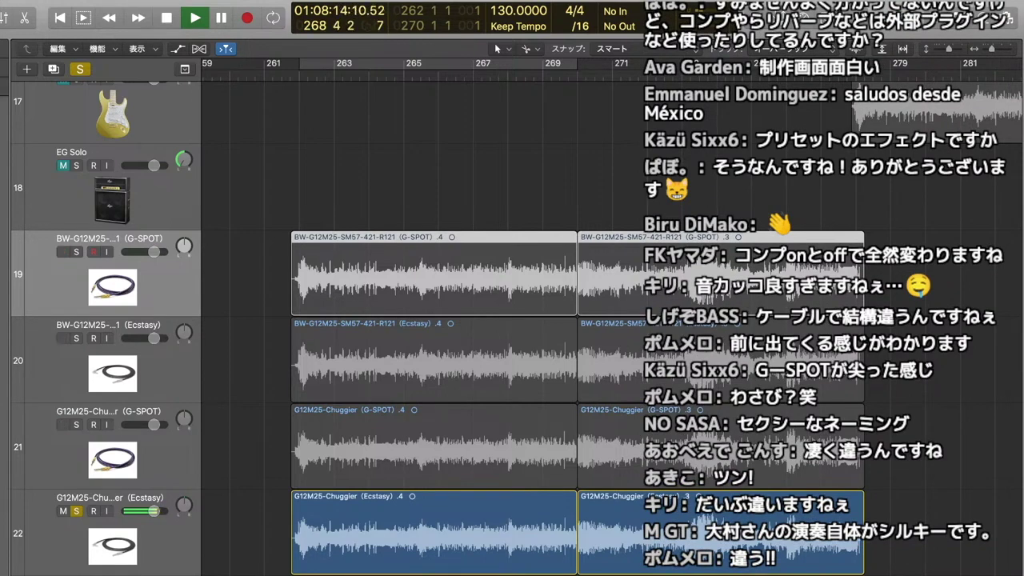
{"action": "key", "text": "space"}
{"action": "left_click", "coordinate": [76, 511]}
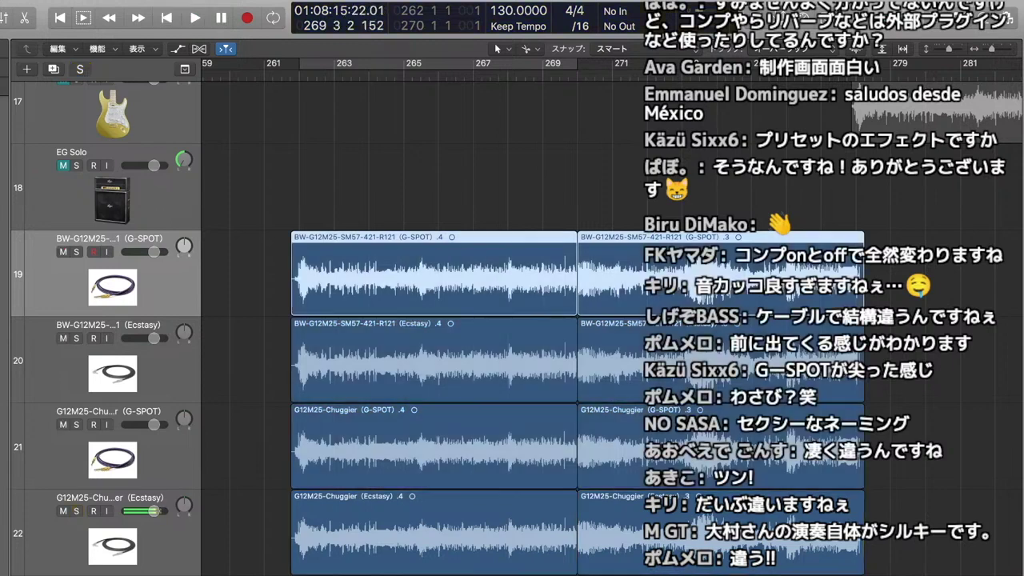
- Mute the two BW-G12M25 tracks and G12M25-Chuggier (G-SPOT), and play Chuggier (Ecstasy) with the band from bar 262 to bar 277
{"action": "left_click", "coordinate": [63, 425]}
{"action": "left_click", "coordinate": [63, 338]}
{"action": "left_click", "coordinate": [63, 252]}
{"action": "key", "text": "space"}
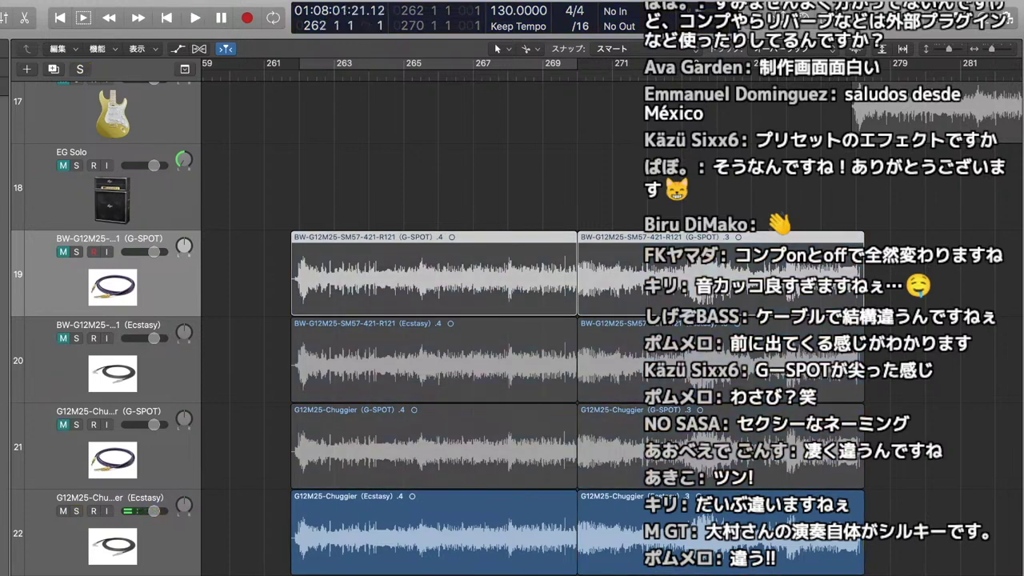
{"action": "left_click", "coordinate": [112, 528]}
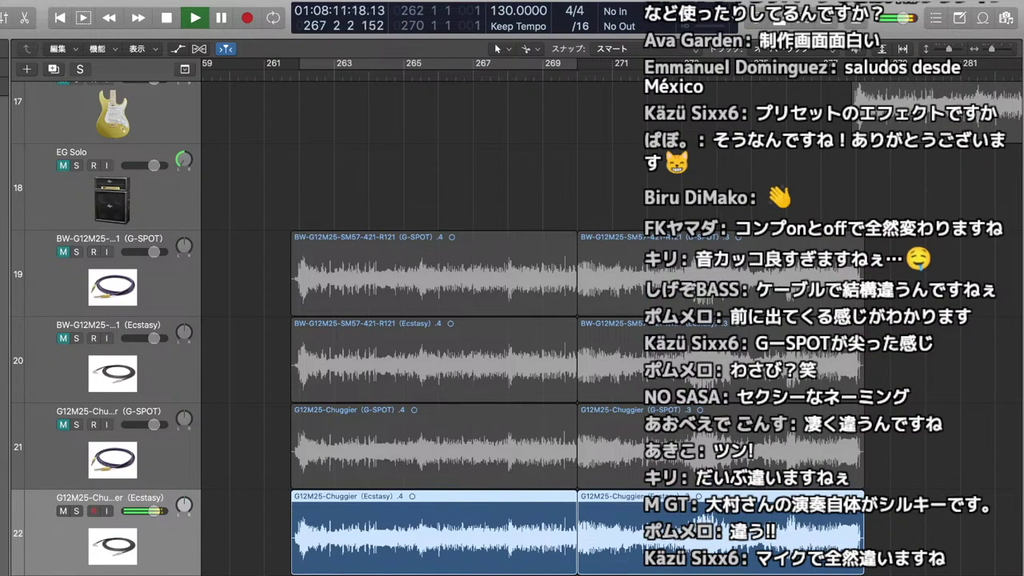
{"action": "key", "text": "Up"}
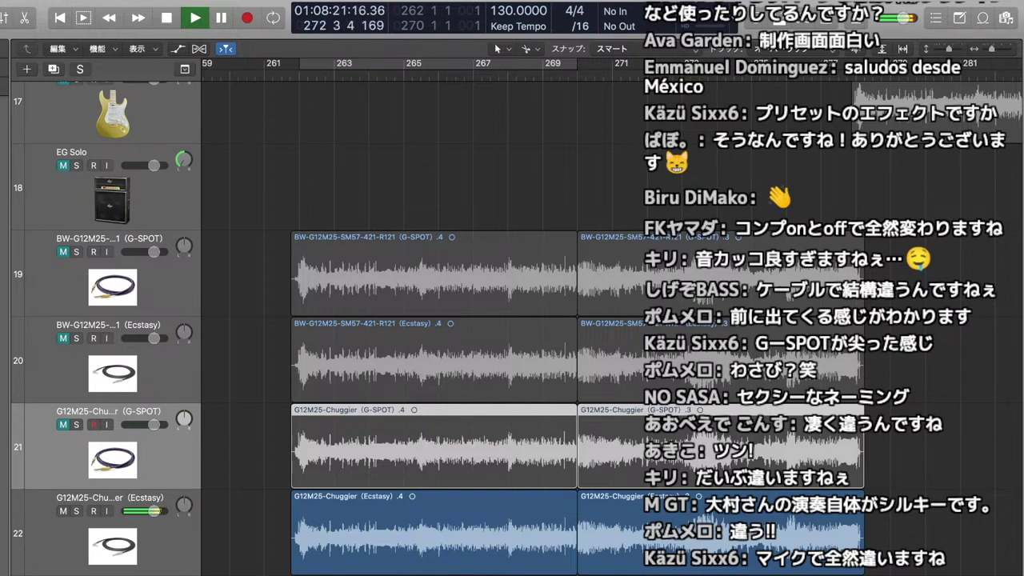
{"action": "key", "text": "Up"}
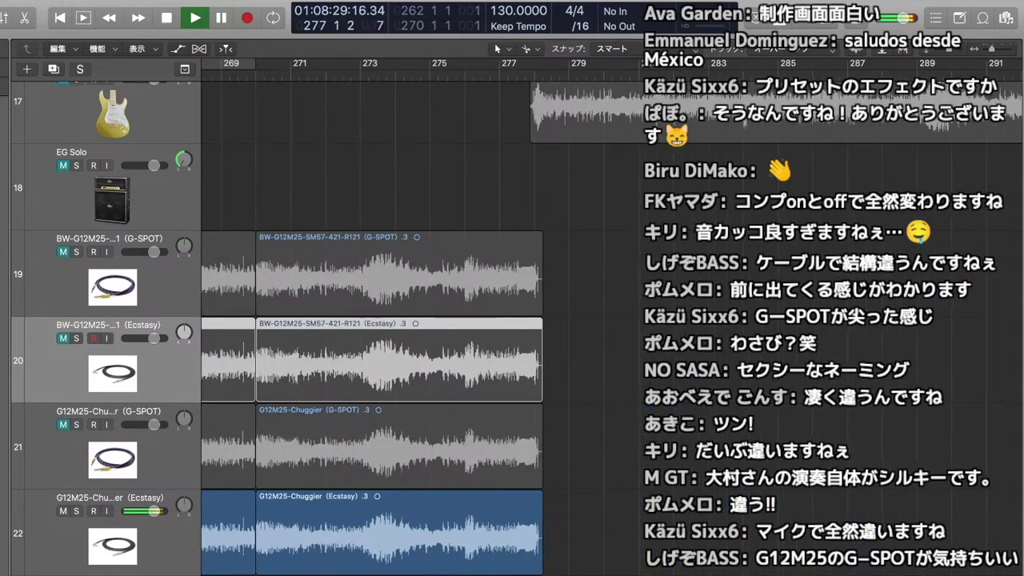
{"action": "key", "text": "space"}
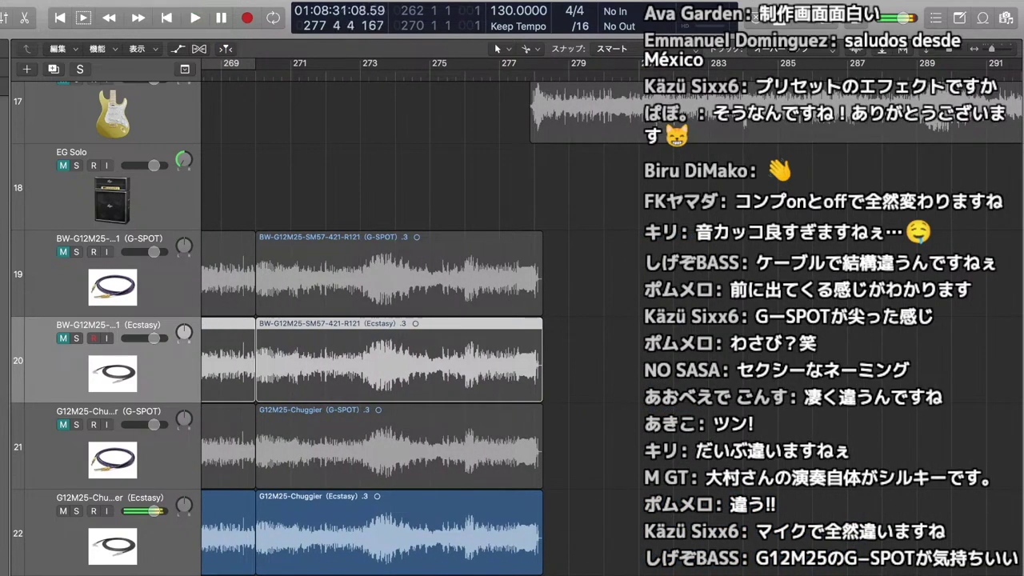
- Unmute G12M25-Chuggier (G-SPOT) in place of Ecstasy, play it with the band up to bar 269, and replay the passage around bar 270
{"action": "scroll", "coordinate": [512, 360], "scroll_direction": "left", "scroll_amount": 5}
{"action": "scroll", "coordinate": [512, 360], "scroll_direction": "right", "scroll_amount": 3}
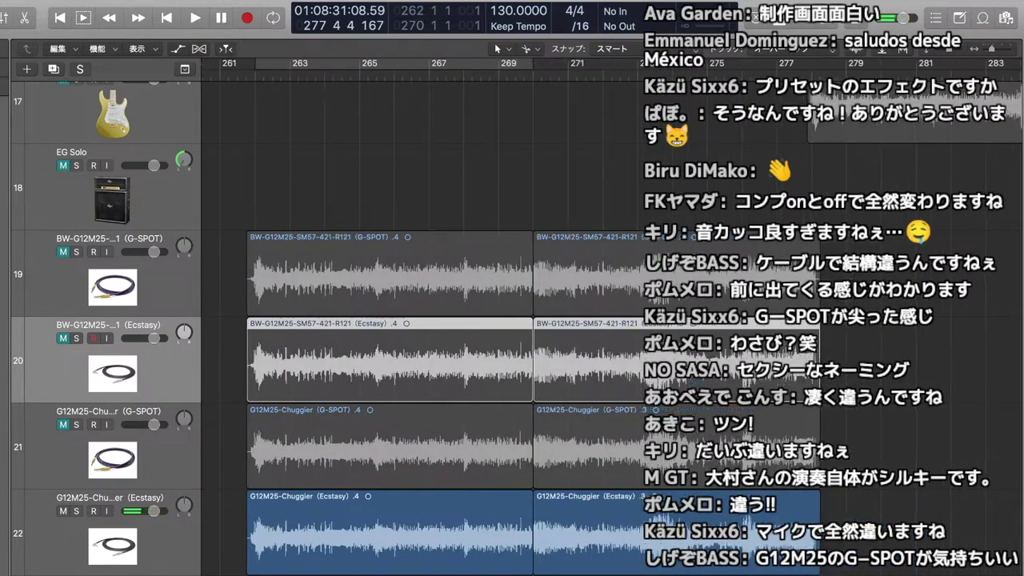
{"action": "key", "text": "Up"}
{"action": "key", "text": "space"}
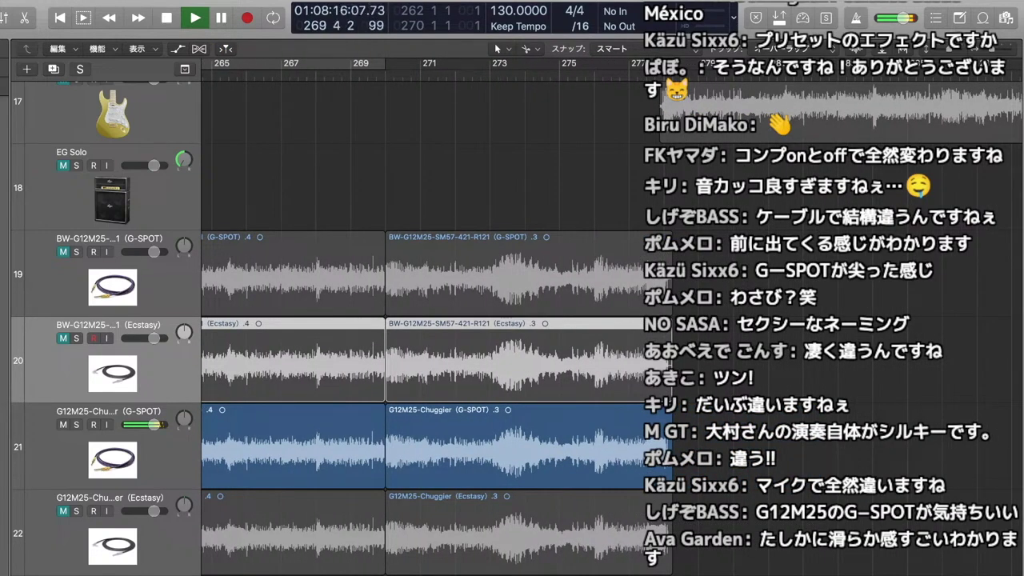
{"action": "key", "text": "space"}
{"action": "key", "text": "comma"}
{"action": "key", "text": "space"}
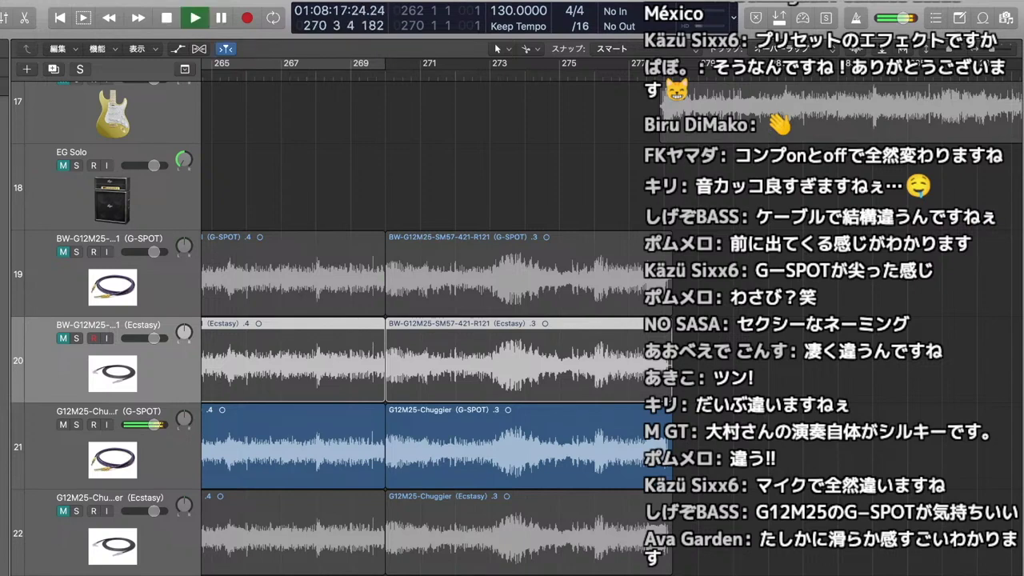
- Swap the unmuted track to G12M25-Chuggier (Ecstasy) and play the bar 270 passage with the band twice
{"action": "key", "text": "space"}
{"action": "key", "text": "comma"}
{"action": "key", "text": "space"}
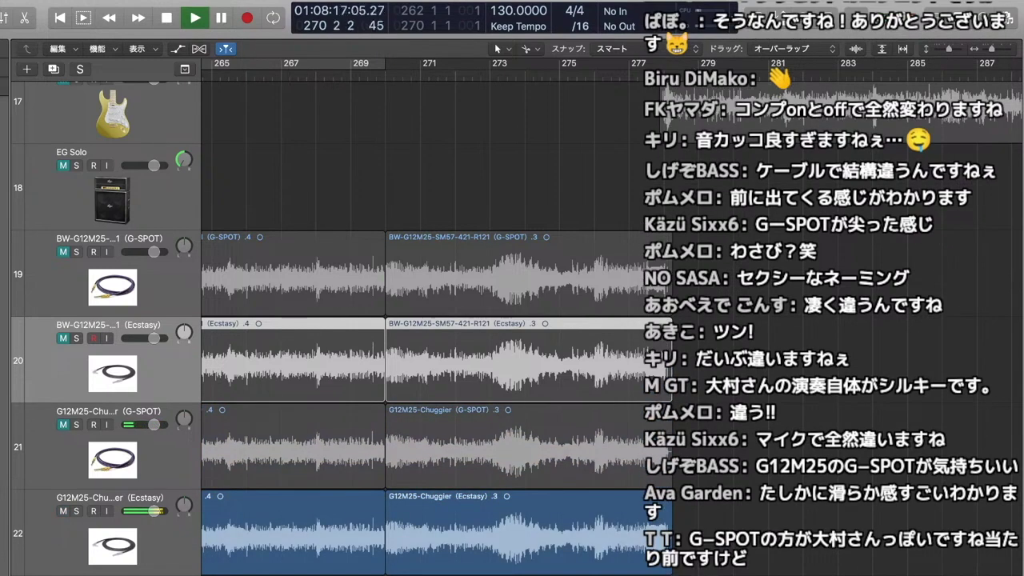
{"action": "key", "text": "space"}
{"action": "key", "text": "space"}
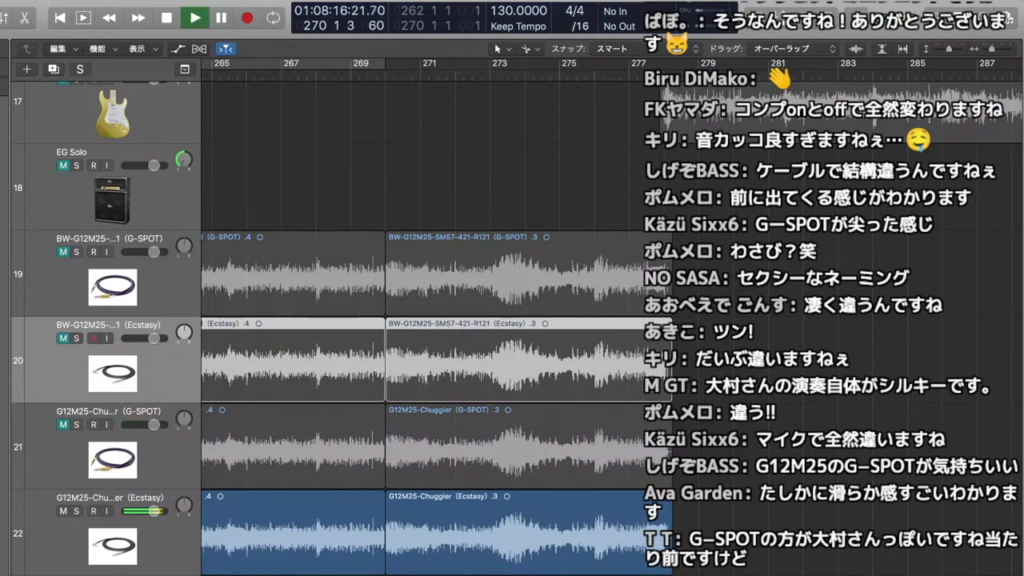
{"action": "key", "text": "space"}
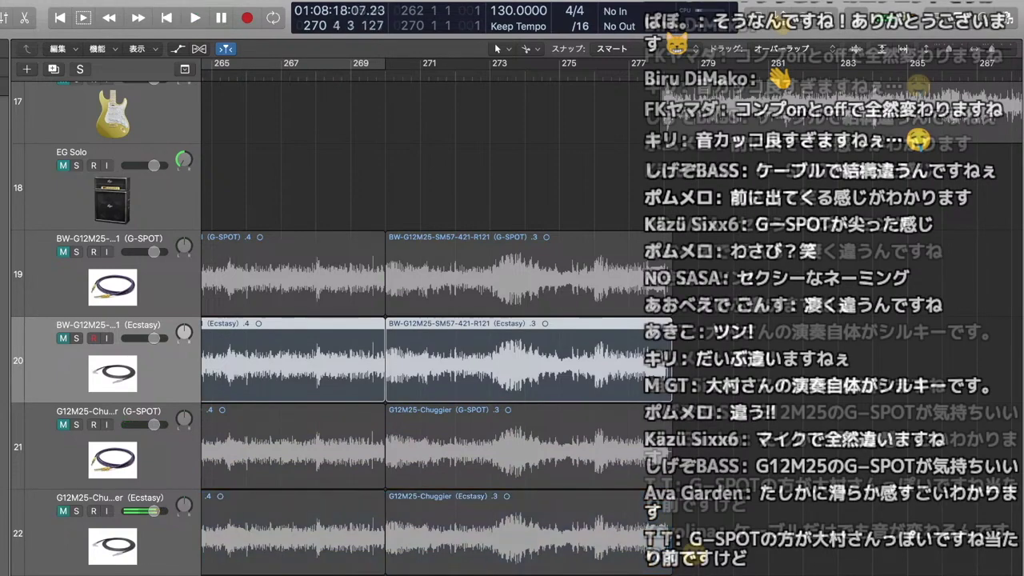
- Leave BW-G12M25 (Ecstasy) as the only unmuted lead track and play the bar 270 passage with the band
{"action": "left_click", "coordinate": [112, 360]}
{"action": "key", "text": "space"}
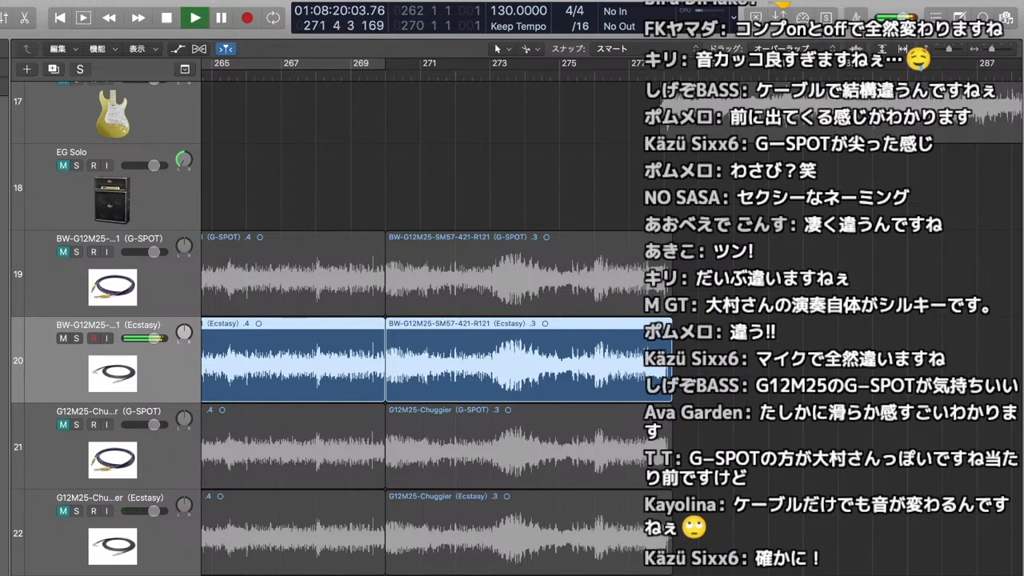
{"action": "key", "text": "space"}
- Mute BW-G12M25 (Ecstasy), unmute BW-G12M25 (G-SPOT), and play it with the band from bar 270 to bar 279
{"action": "left_click", "coordinate": [64, 338]}
{"action": "left_click", "coordinate": [64, 252]}
{"action": "key", "text": "space"}
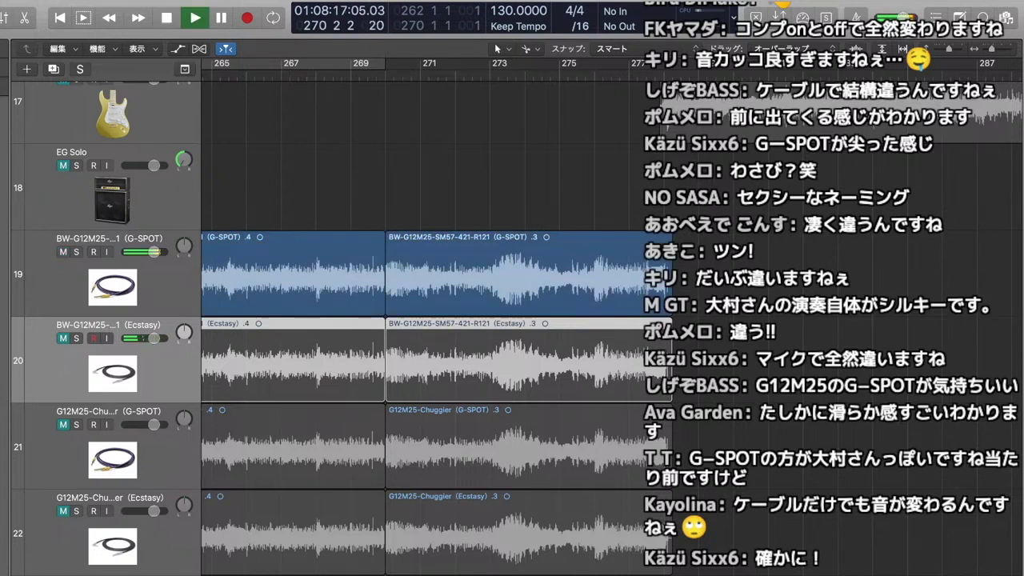
{"action": "key", "text": "Up"}
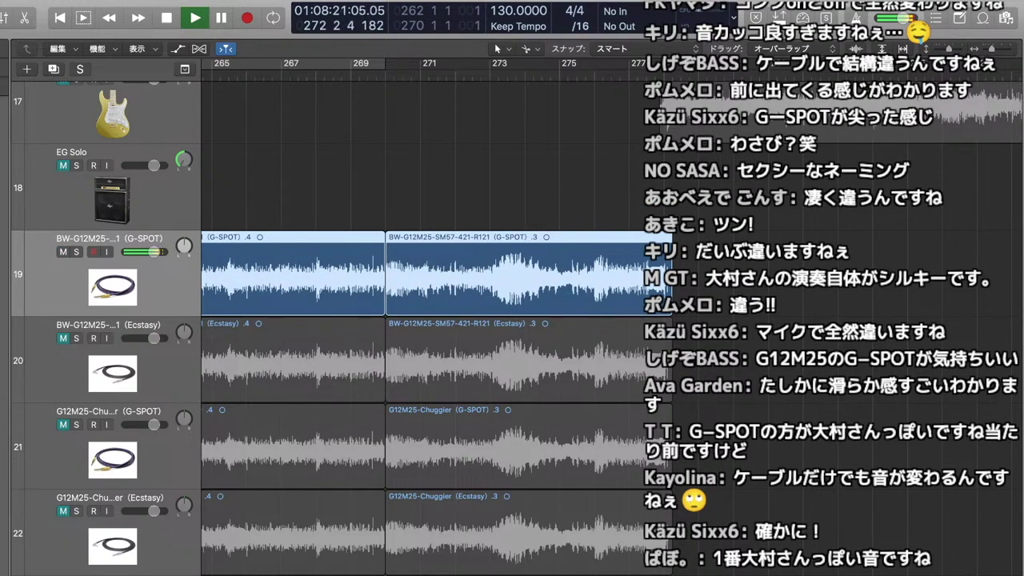
{"action": "key", "text": "Return"}
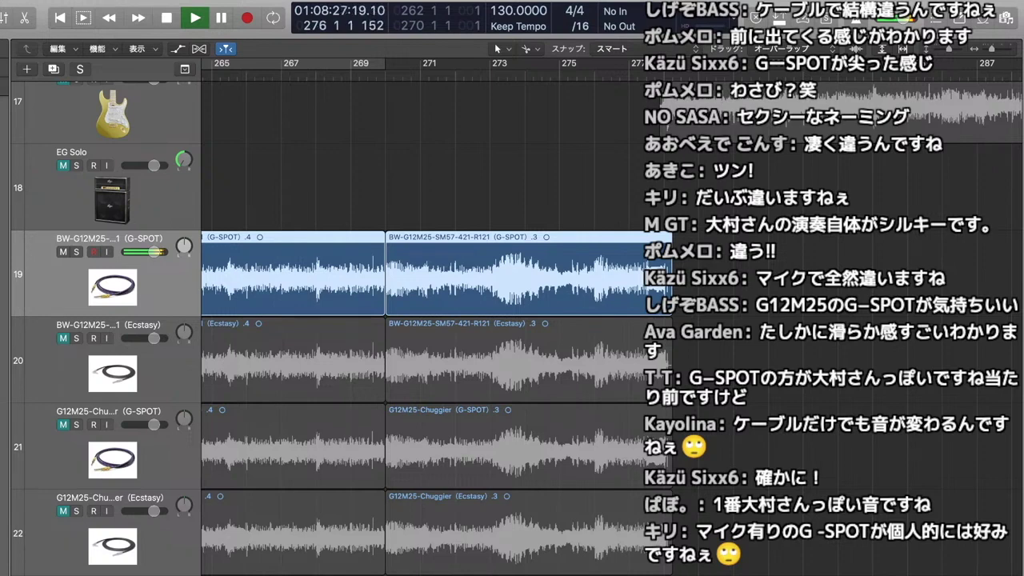
{"action": "key", "text": "Down"}
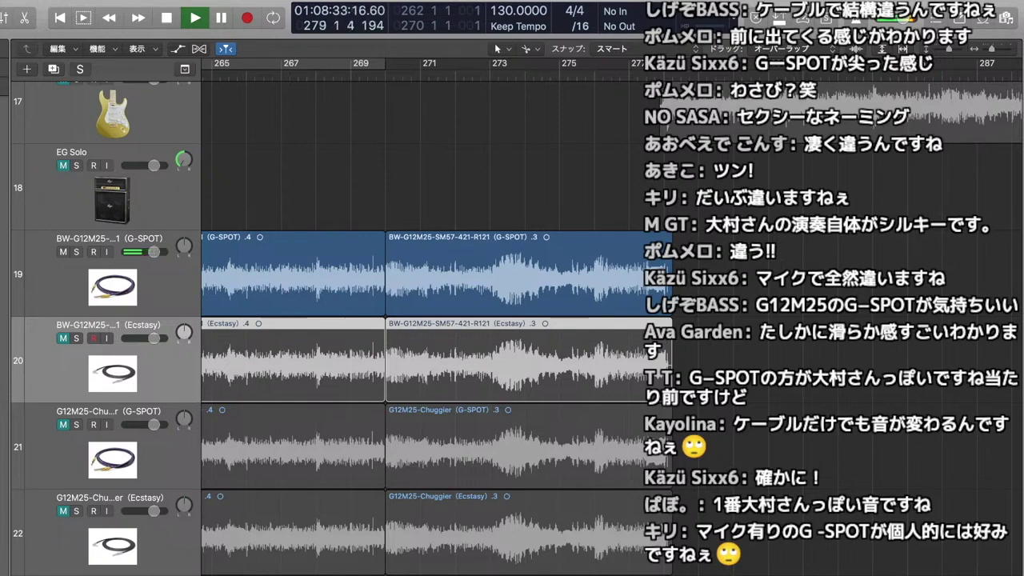
{"action": "key", "text": "Up"}
{"action": "key", "text": "space"}
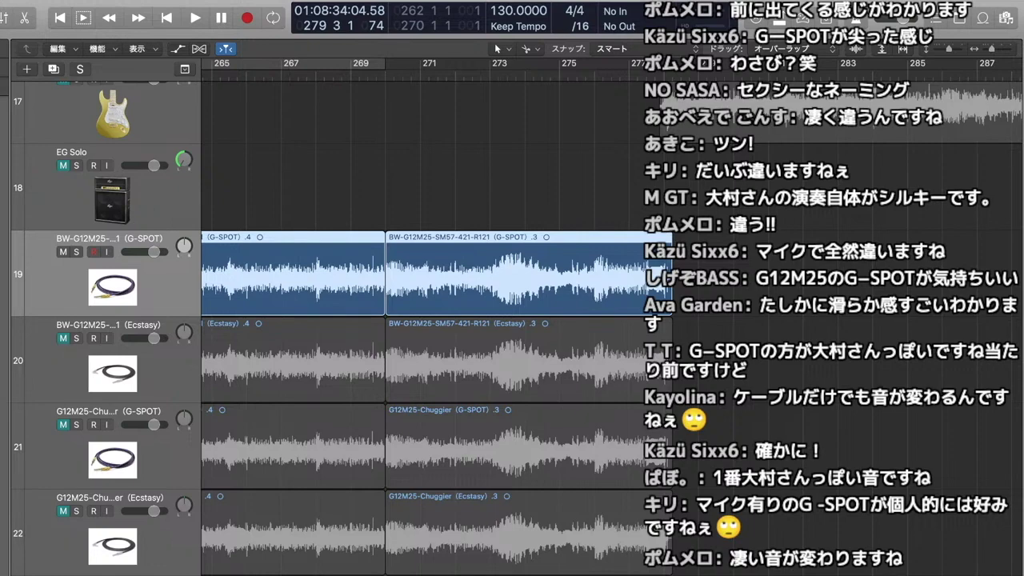
- Solo the dry EG Solo track and play it alone from bar 74 to bar 82
{"action": "scroll", "coordinate": [436, 320], "scroll_direction": "left", "scroll_amount": 20}
{"action": "scroll", "coordinate": [437, 321], "scroll_direction": "up", "scroll_amount": 2}
{"action": "scroll", "coordinate": [436, 320], "scroll_direction": "down", "scroll_amount": 10}
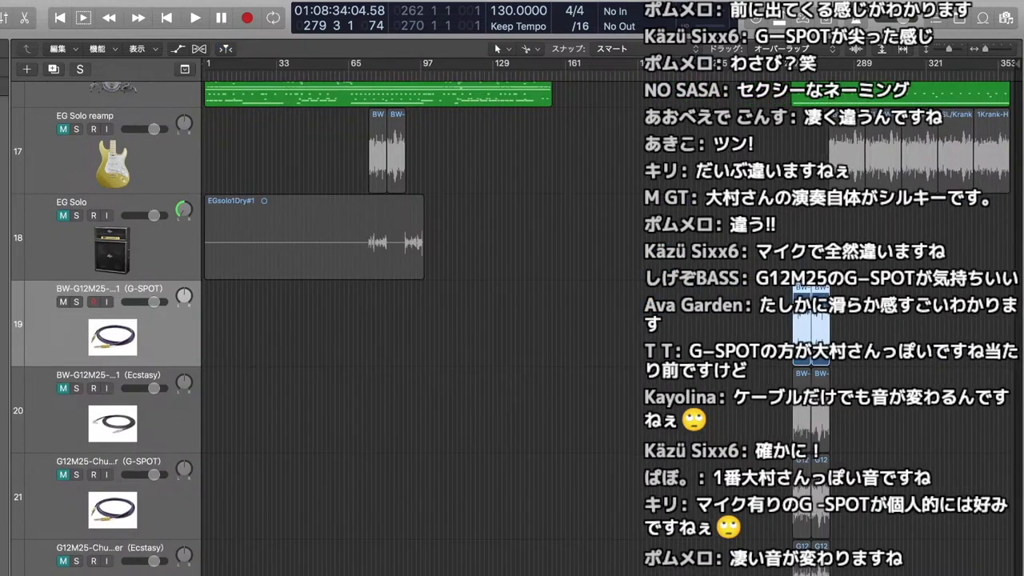
{"action": "scroll", "coordinate": [436, 321], "scroll_direction": "up", "scroll_amount": 6}
{"action": "scroll", "coordinate": [436, 321], "scroll_direction": "up", "scroll_amount": 10}
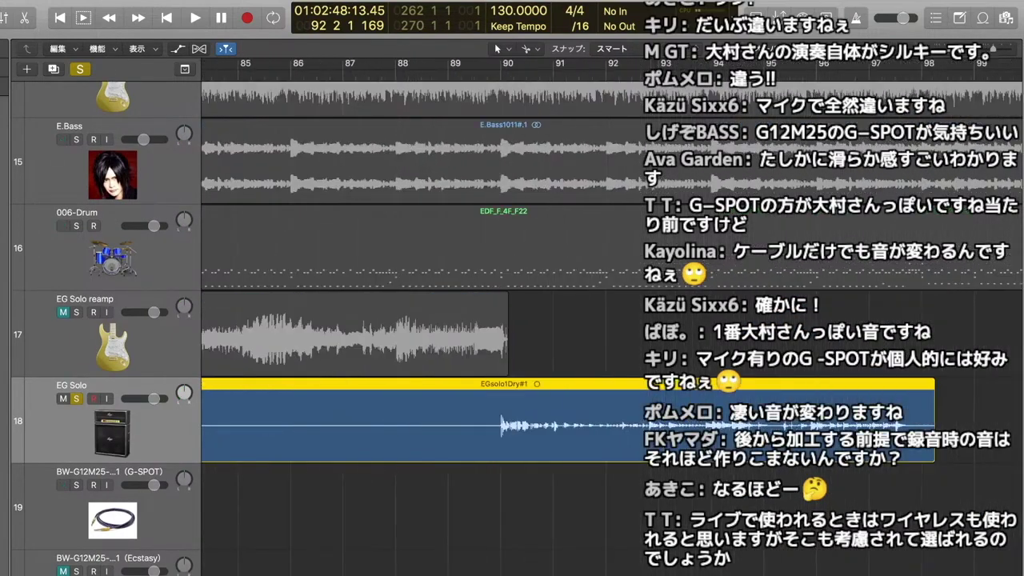
{"action": "scroll", "coordinate": [413, 320], "scroll_direction": "left", "scroll_amount": 3}
{"action": "key", "text": "Return"}
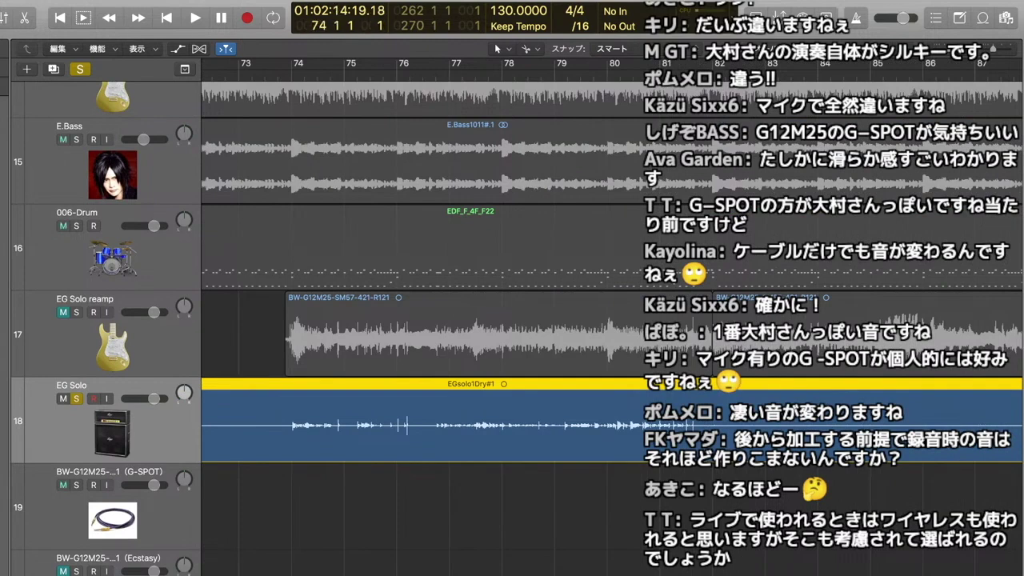
{"action": "key", "text": "space"}
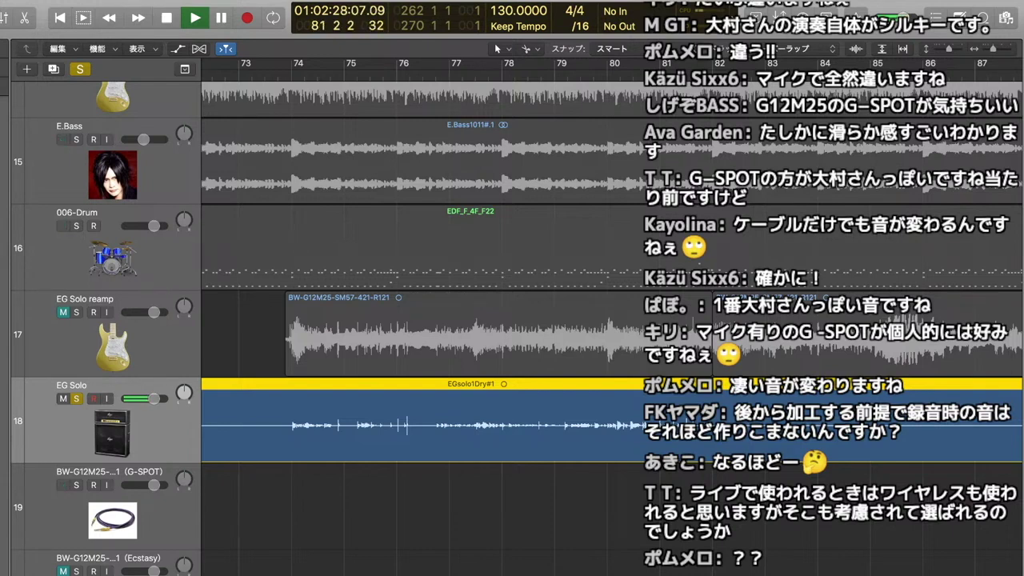
{"action": "key", "text": "space"}
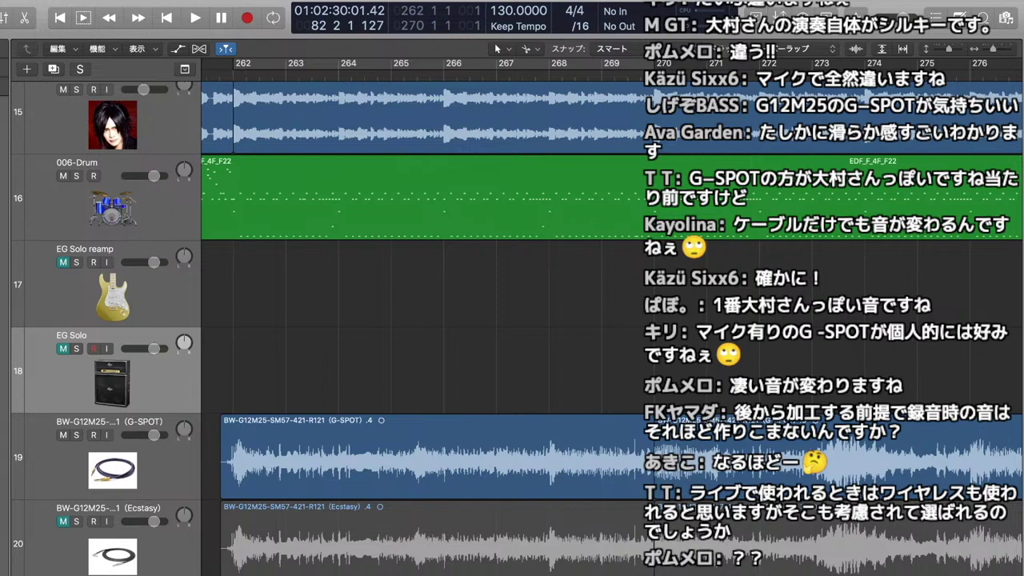
- Return to the cable comparison regions around bars 262 to 278 and select the BW-G12M25 (G-SPOT) track
{"action": "scroll", "coordinate": [612, 328], "scroll_direction": "right", "scroll_amount": 6}
{"action": "scroll", "coordinate": [612, 328], "scroll_direction": "left", "scroll_amount": 3}
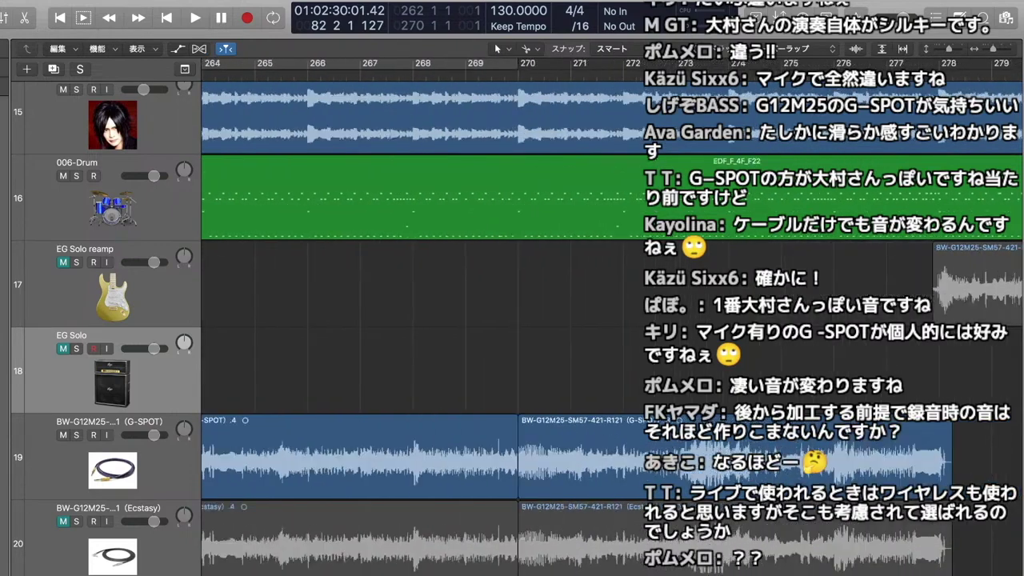
{"action": "scroll", "coordinate": [612, 328], "scroll_direction": "right", "scroll_amount": 5}
{"action": "scroll", "coordinate": [612, 328], "scroll_direction": "left", "scroll_amount": 6}
{"action": "scroll", "coordinate": [612, 328], "scroll_direction": "left", "scroll_amount": 1}
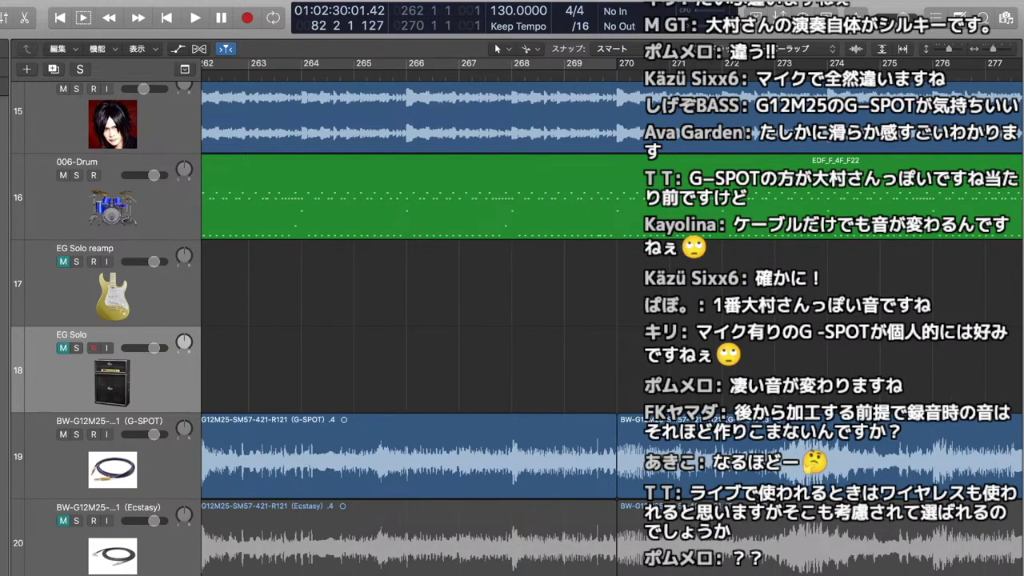
{"action": "scroll", "coordinate": [513, 320], "scroll_direction": "down", "scroll_amount": 4}
{"action": "scroll", "coordinate": [512, 320], "scroll_direction": "left", "scroll_amount": 6}
{"action": "scroll", "coordinate": [512, 320], "scroll_direction": "right", "scroll_amount": 2}
{"action": "left_click", "coordinate": [112, 289]}
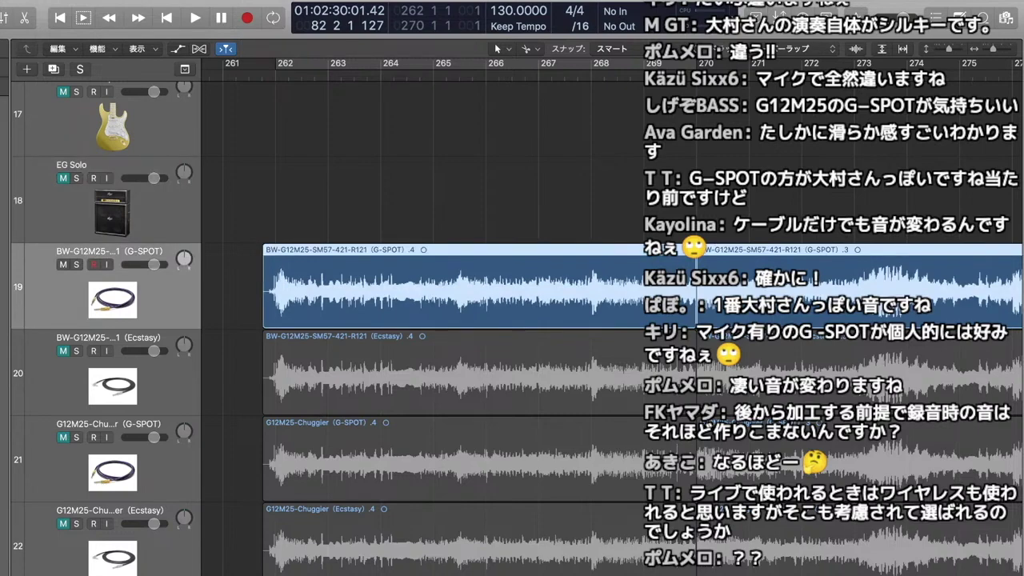
- Solo the EG L reamp and EG R reamp tracks, play them from bar 261 to bar 262, and clear the solo
{"action": "scroll", "coordinate": [512, 320], "scroll_direction": "up", "scroll_amount": 10}
{"action": "left_click", "coordinate": [77, 187]}
{"action": "left_click", "coordinate": [77, 272]}
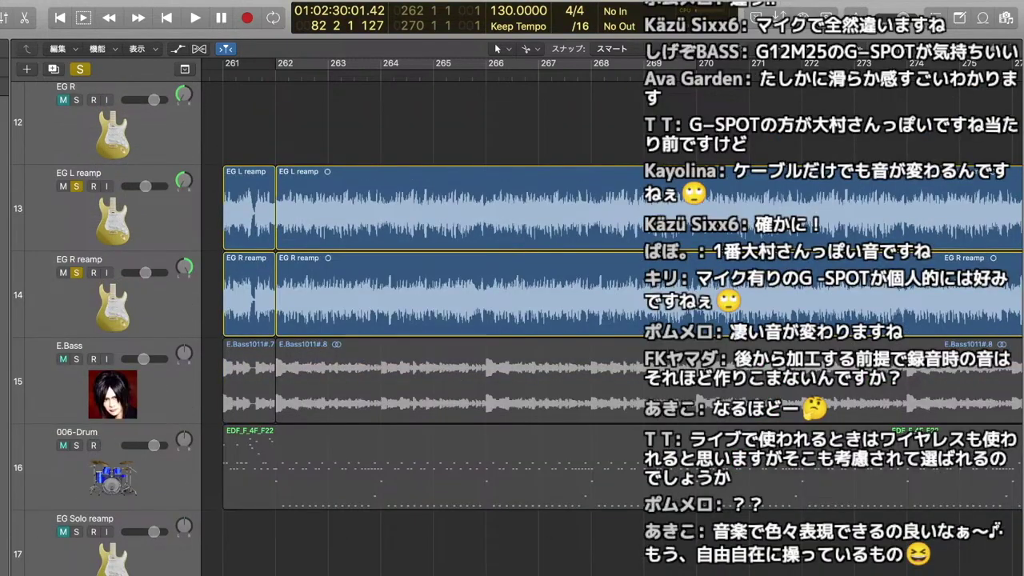
{"action": "left_click", "coordinate": [223, 75]}
{"action": "key", "text": "space"}
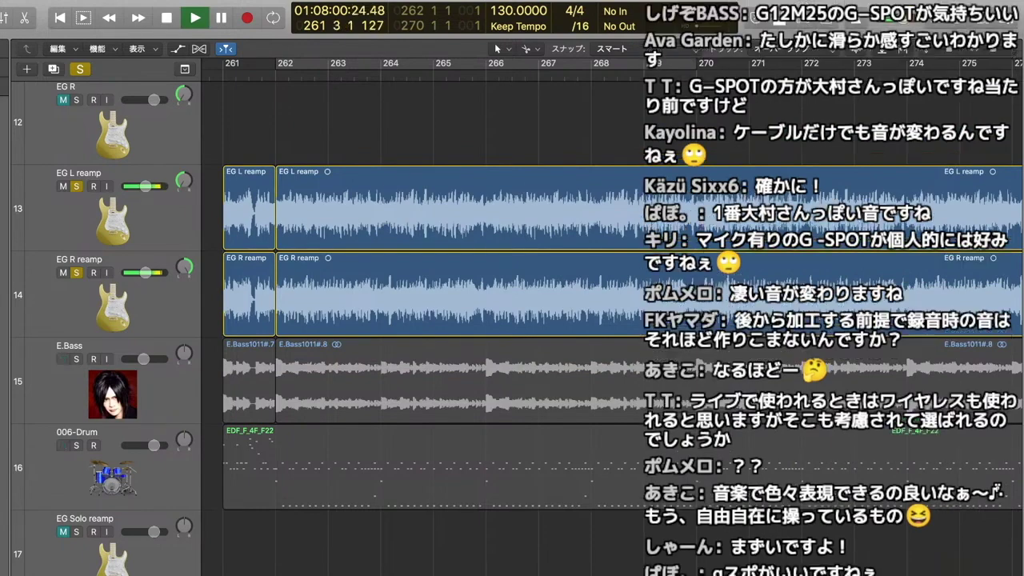
{"action": "key", "text": "space"}
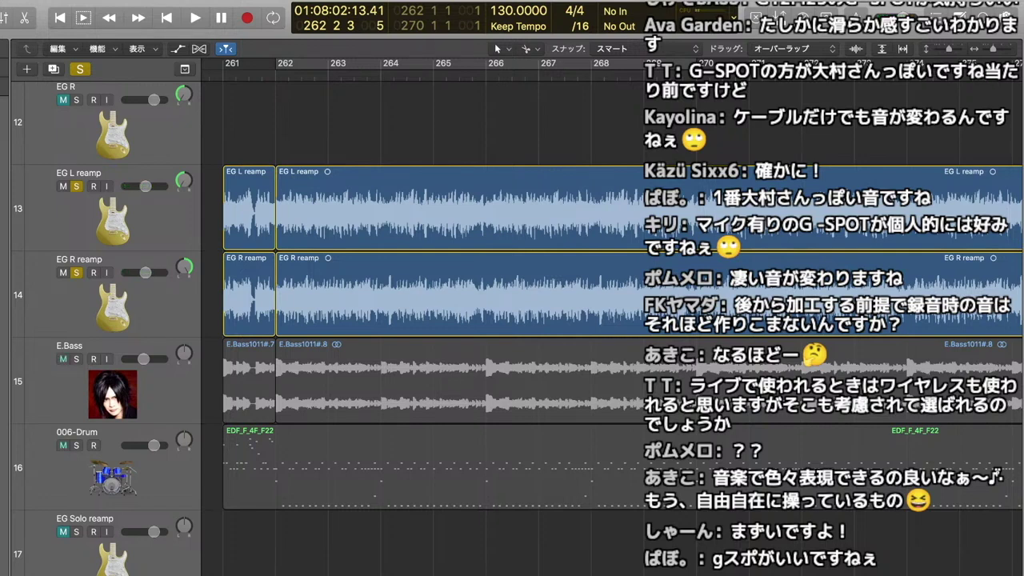
{"action": "key", "text": "s"}
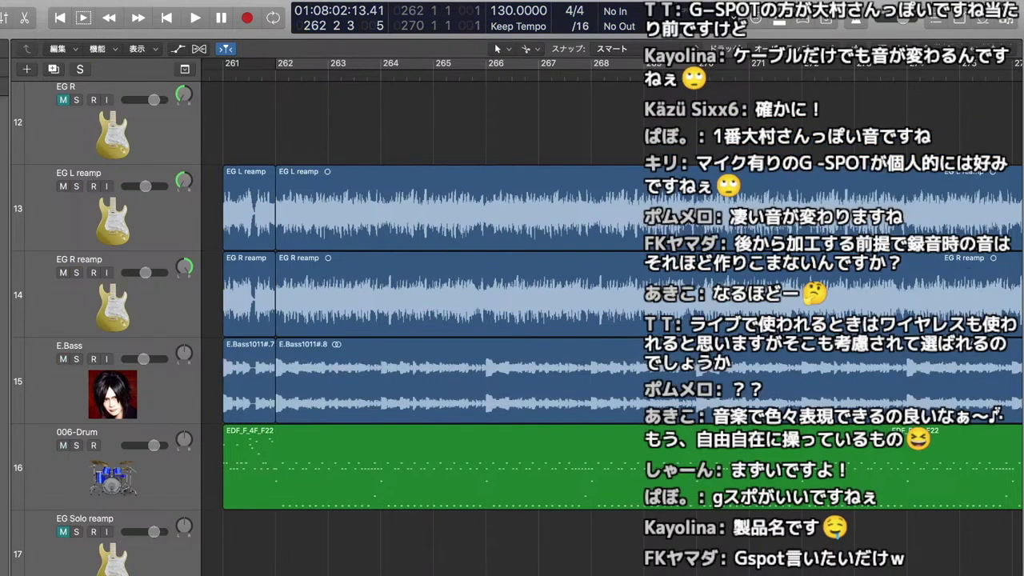
- Solo EG L reamp, play it from bar 261, and add EG R reamp to the solo around bar 271
{"action": "scroll", "coordinate": [513, 320], "scroll_direction": "up", "scroll_amount": 3}
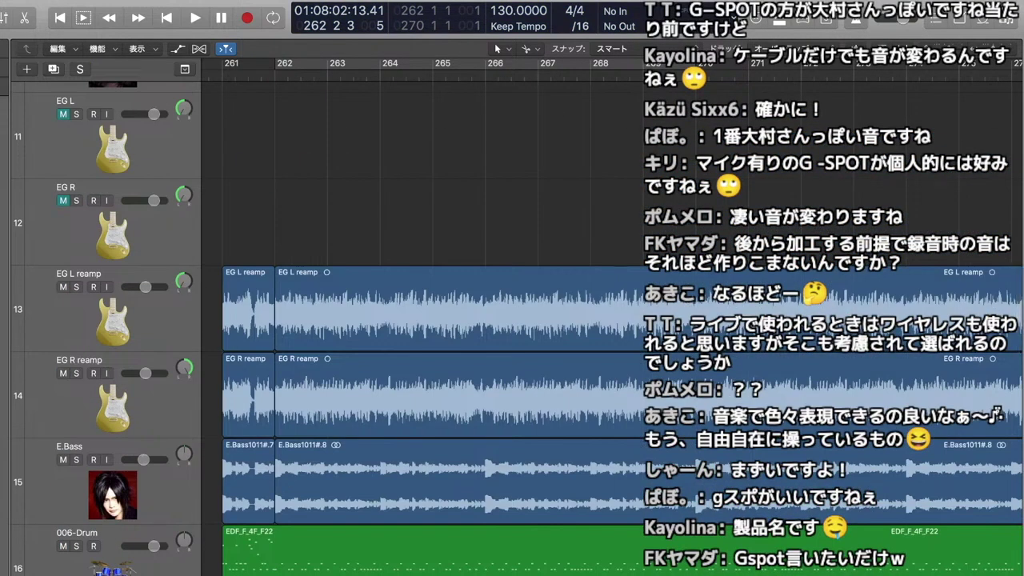
{"action": "key", "text": "s"}
{"action": "key", "text": "space"}
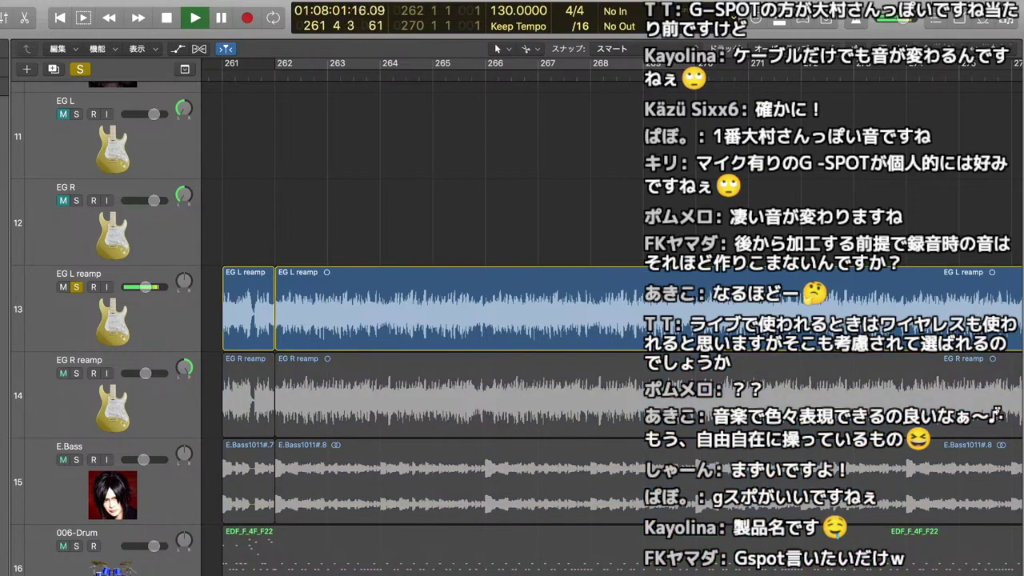
{"action": "left_click", "coordinate": [106, 309]}
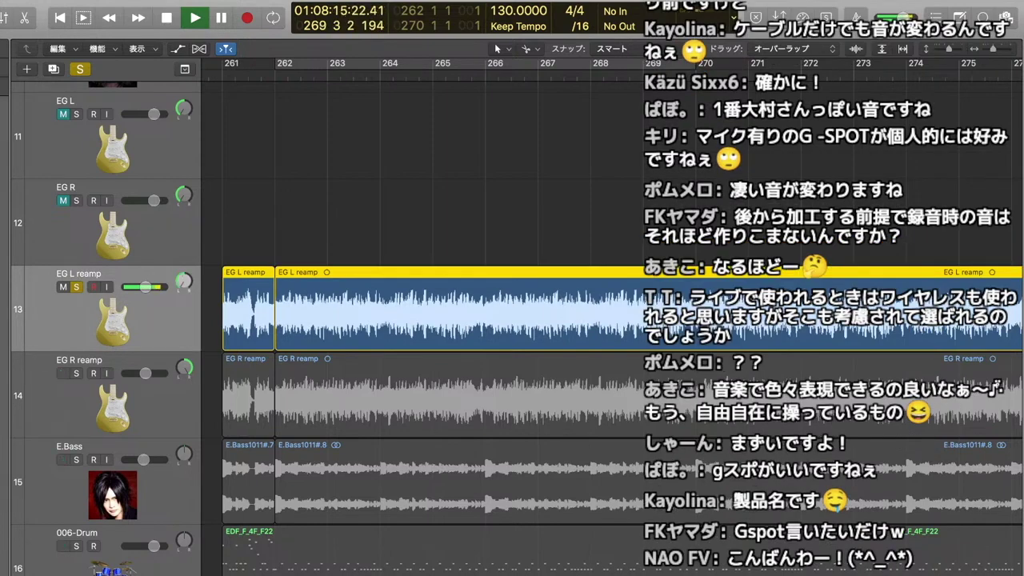
{"action": "left_click", "coordinate": [76, 374]}
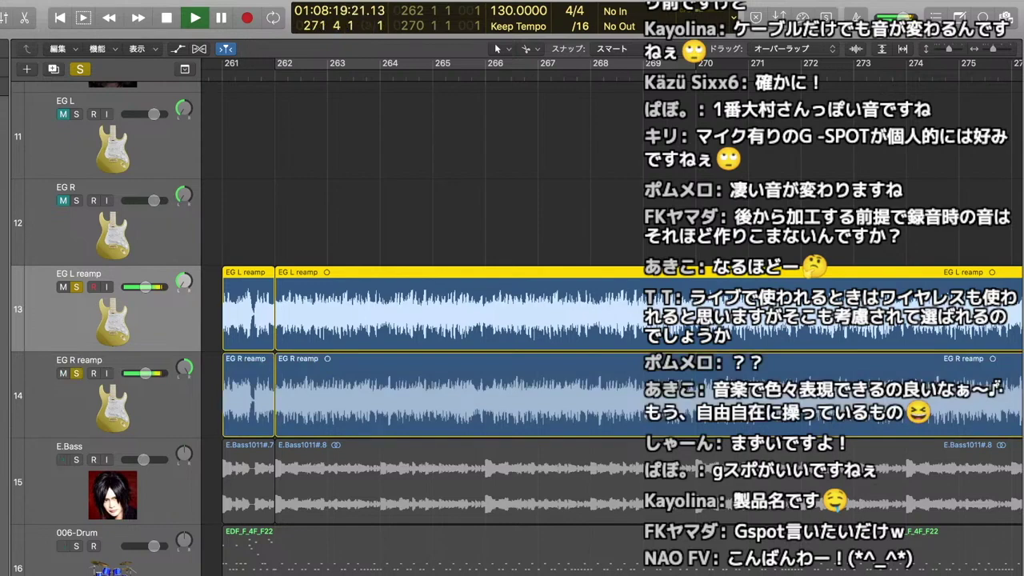
- Solo the BW-G12M25 (G-SPOT) track during playback and stop around bar 277
{"action": "scroll", "coordinate": [512, 337], "scroll_direction": "down", "scroll_amount": 5}
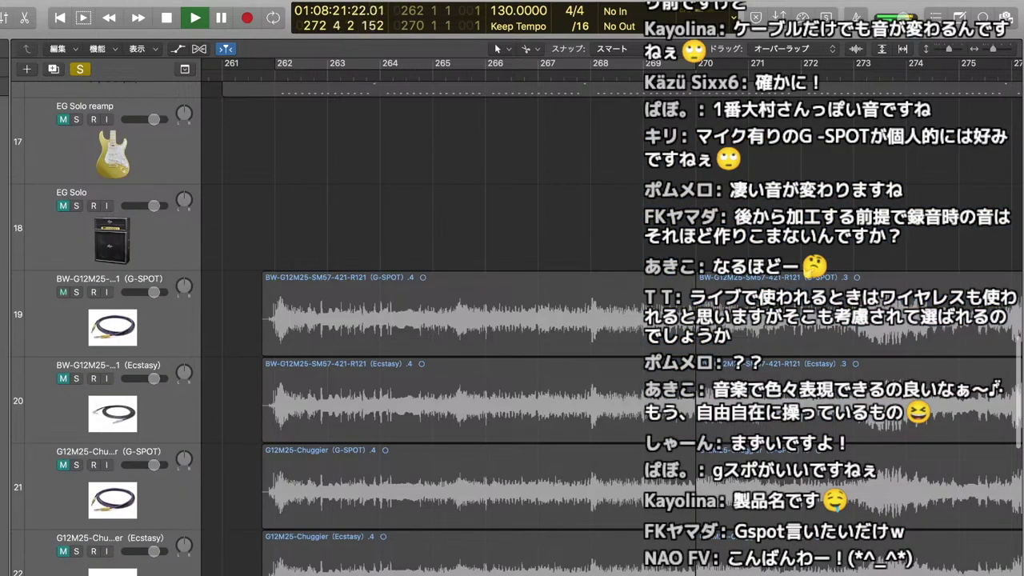
{"action": "left_click", "coordinate": [76, 292]}
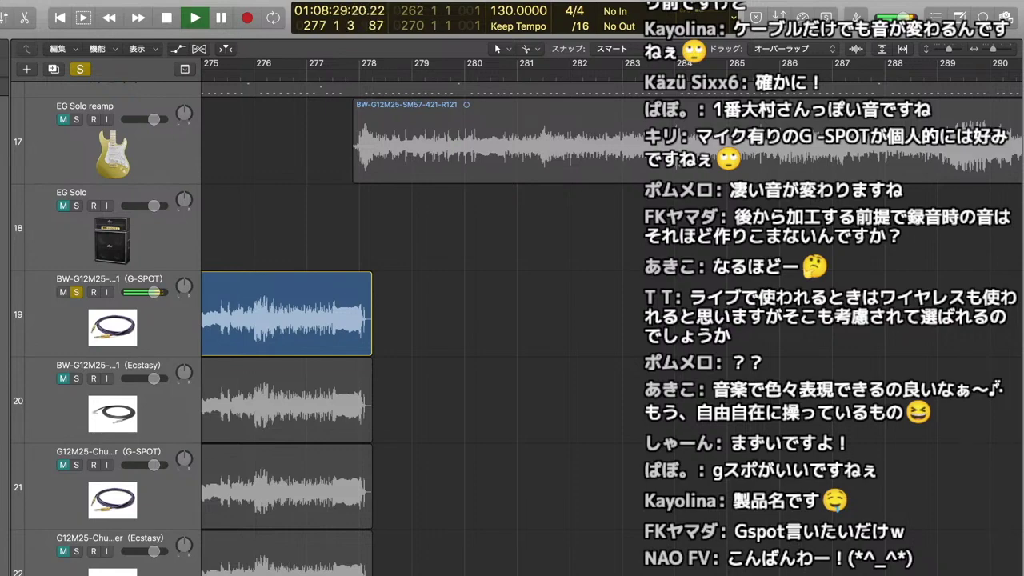
{"action": "key", "text": "space"}
- Select BW-G12M25 (G-SPOT), move back to bar 261, and play the soloed track up to bar 263
{"action": "scroll", "coordinate": [512, 320], "scroll_direction": "up", "scroll_amount": 9}
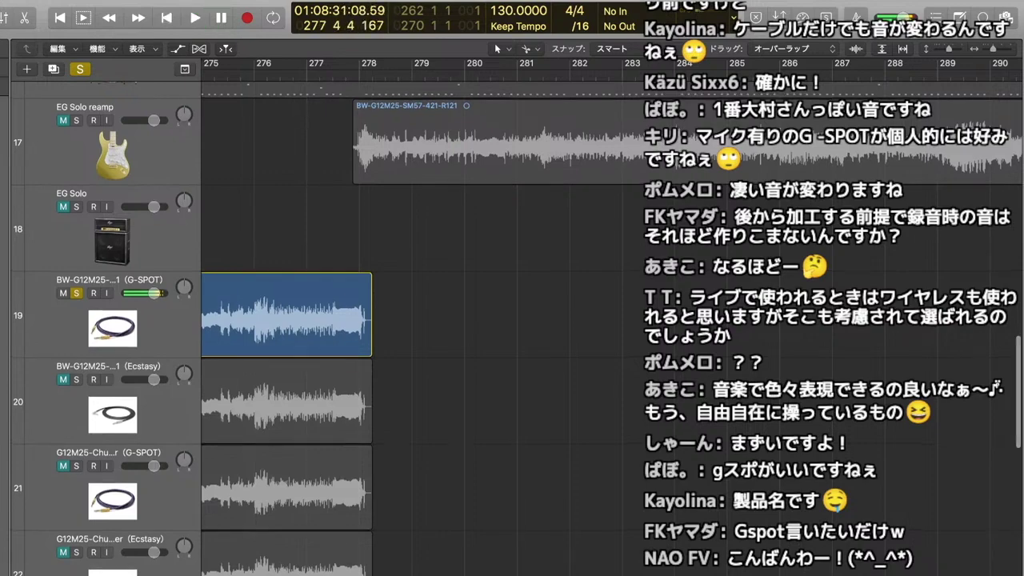
{"action": "key", "text": "Down"}
{"action": "key", "text": "Down"}
{"action": "key", "text": "Down"}
{"action": "key", "text": "Down"}
{"action": "key", "text": "Down"}
{"action": "key", "text": "Down"}
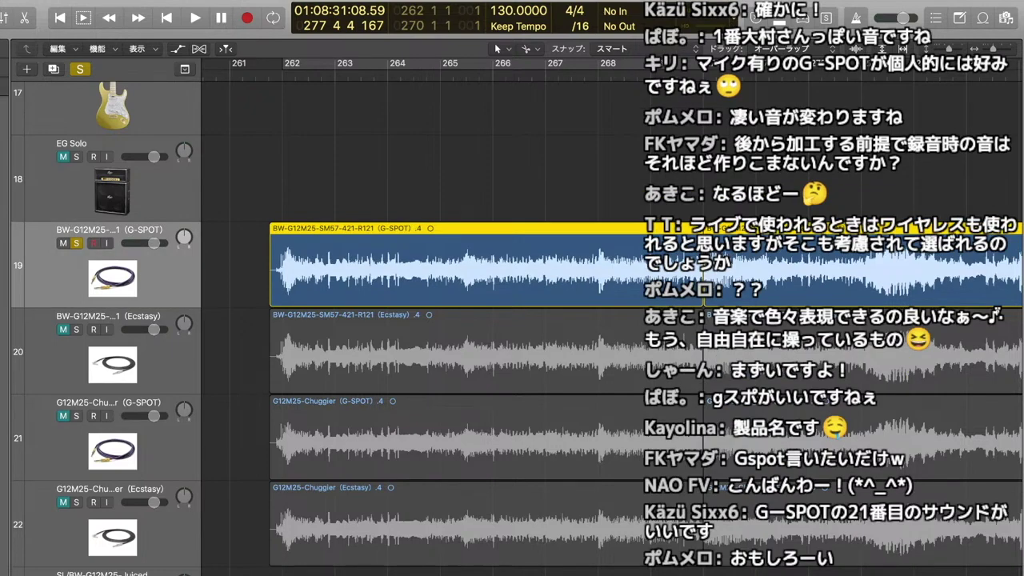
{"action": "key", "text": "space"}
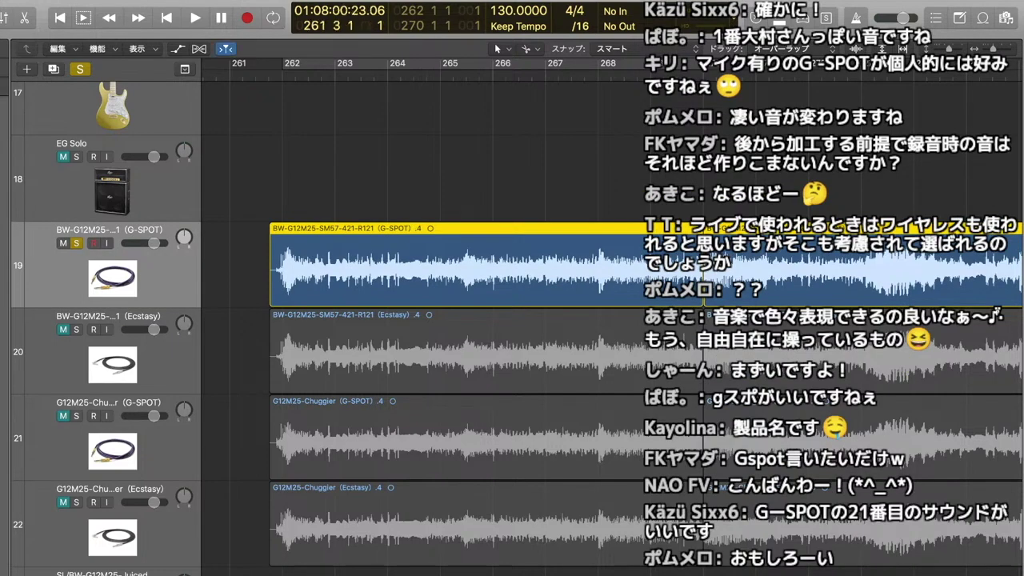
{"action": "key", "text": "comma"}
{"action": "key", "text": "period"}
{"action": "key", "text": "space"}
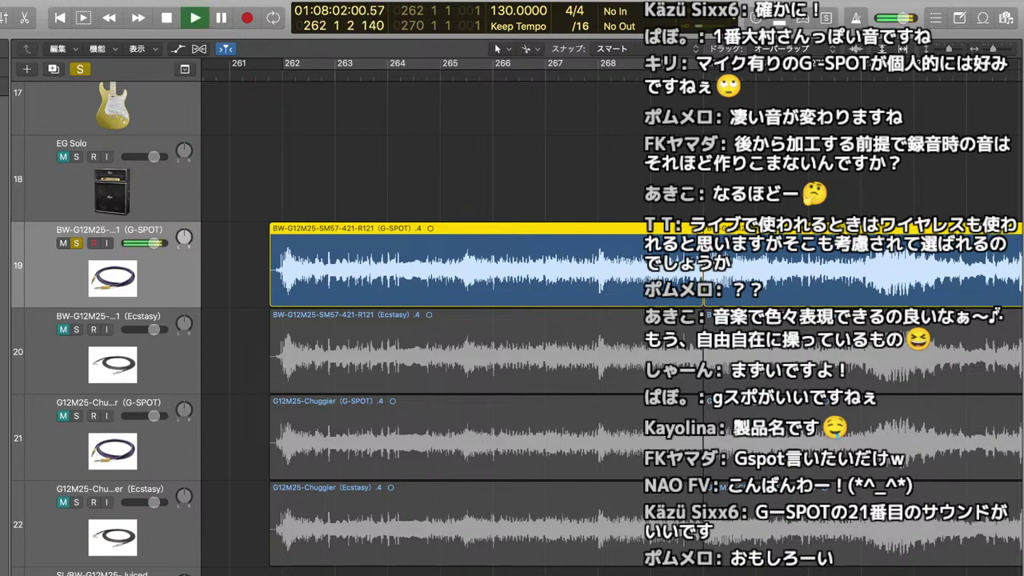
{"action": "key", "text": "space"}
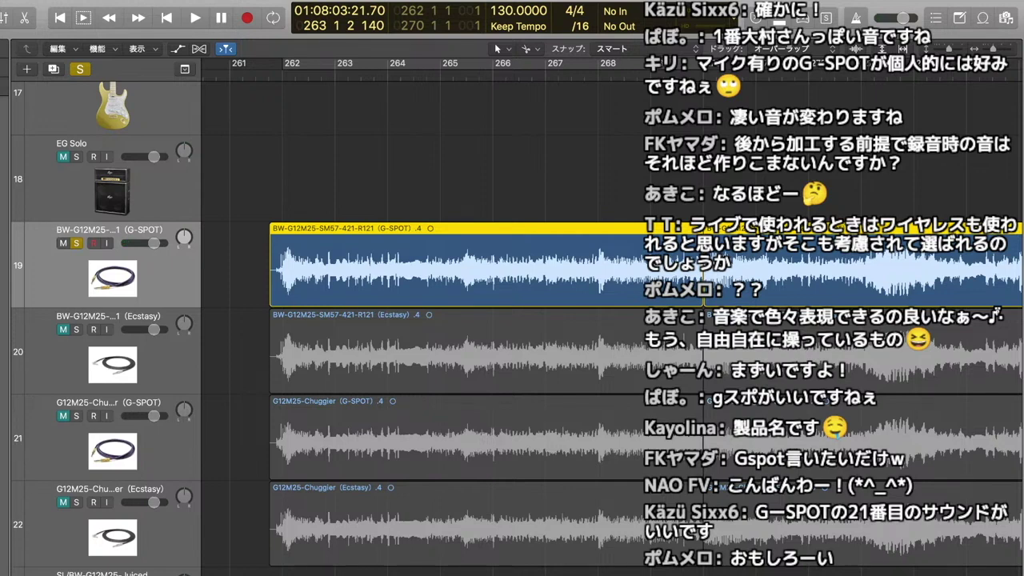
- Deselect the regions, replay the soloed BW-G12M25 (G-SPOT) track from bar 261 to bar 273, and return to bar 261
{"action": "key", "text": "Return"}
{"action": "key", "text": "alt+shift+d"}
{"action": "key", "text": "comma"}
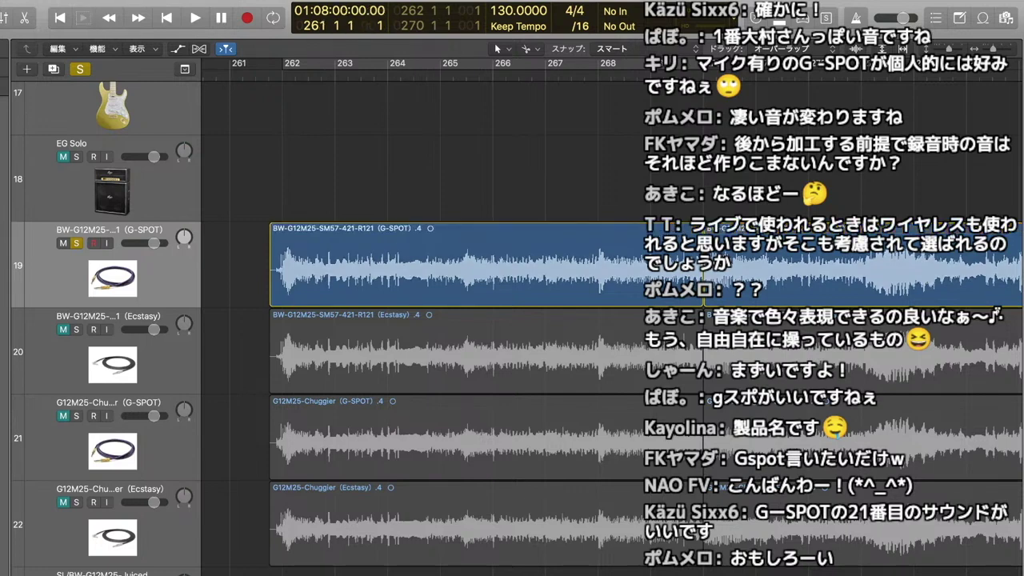
{"action": "key", "text": "space"}
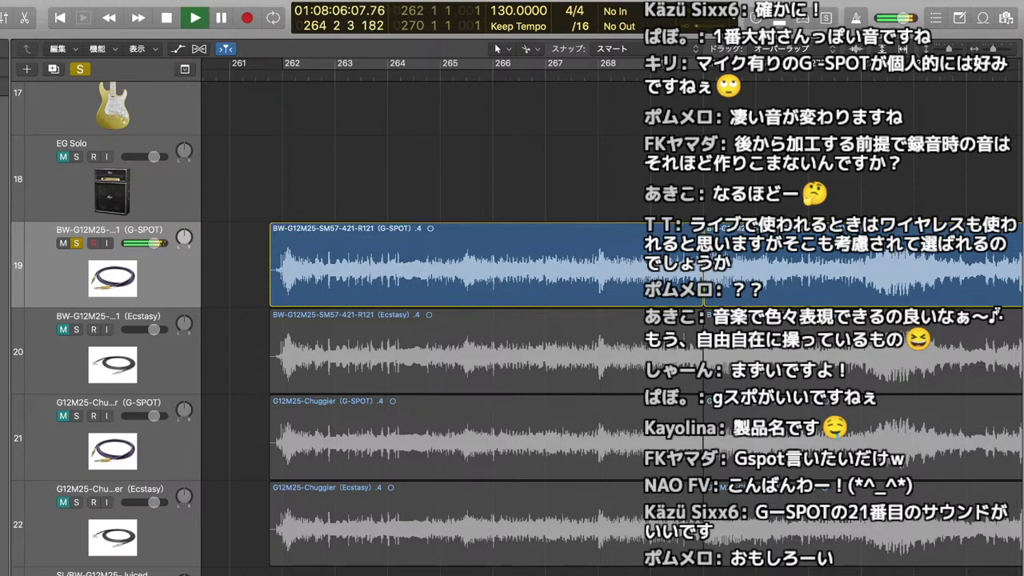
{"action": "key", "text": "space"}
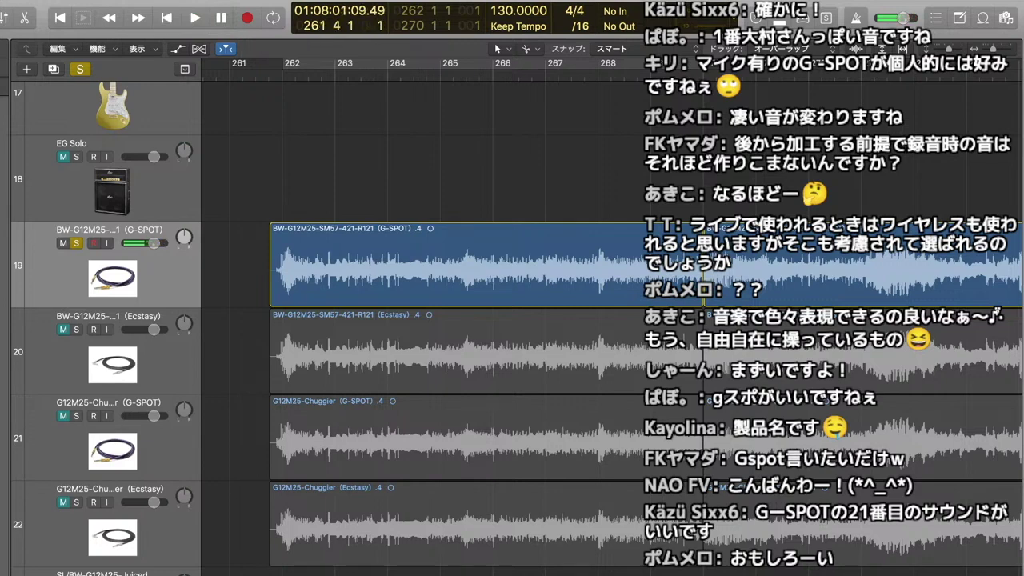
{"action": "key", "text": "space"}
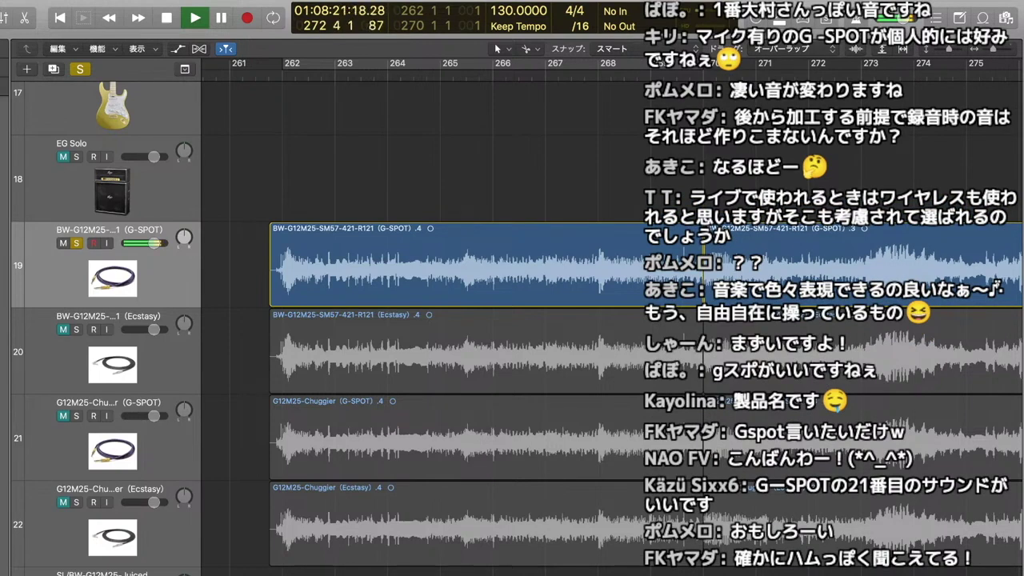
{"action": "key", "text": "space"}
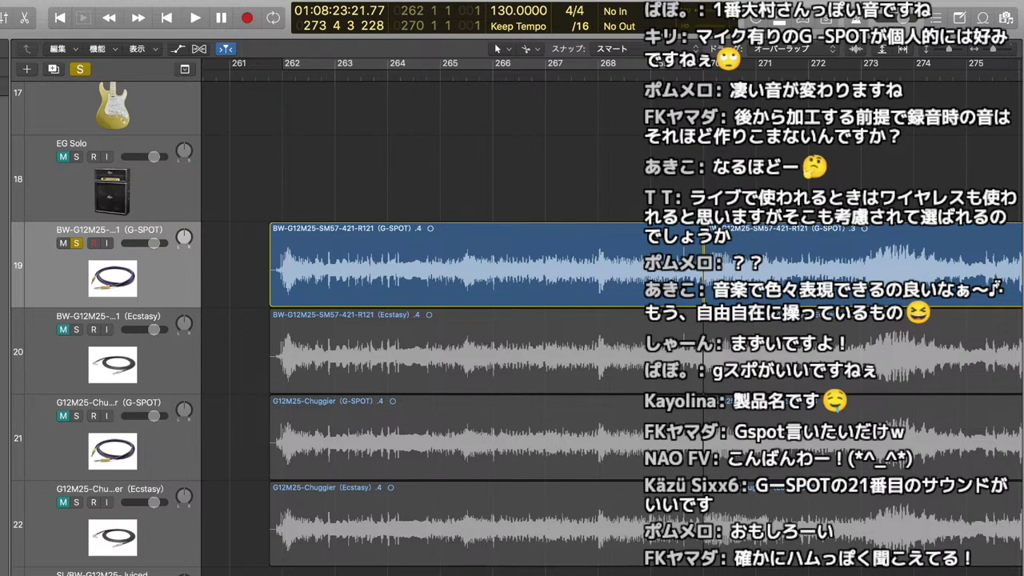
{"action": "key", "text": "Return"}
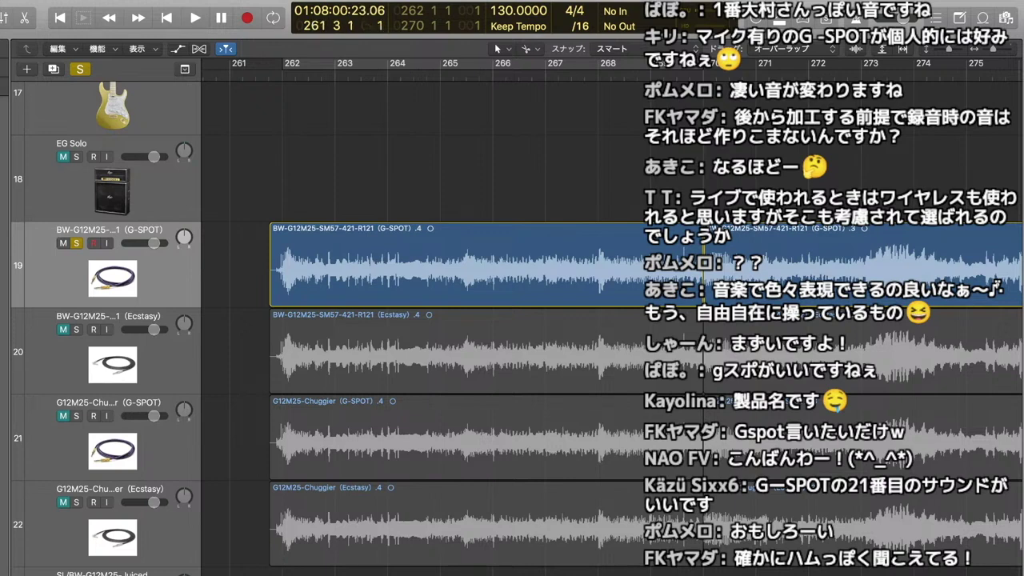
- Play the soloed BW-G12M25 (G-SPOT) track in short passages between bars 261 and 266, pausing after each one
{"action": "key", "text": "space"}
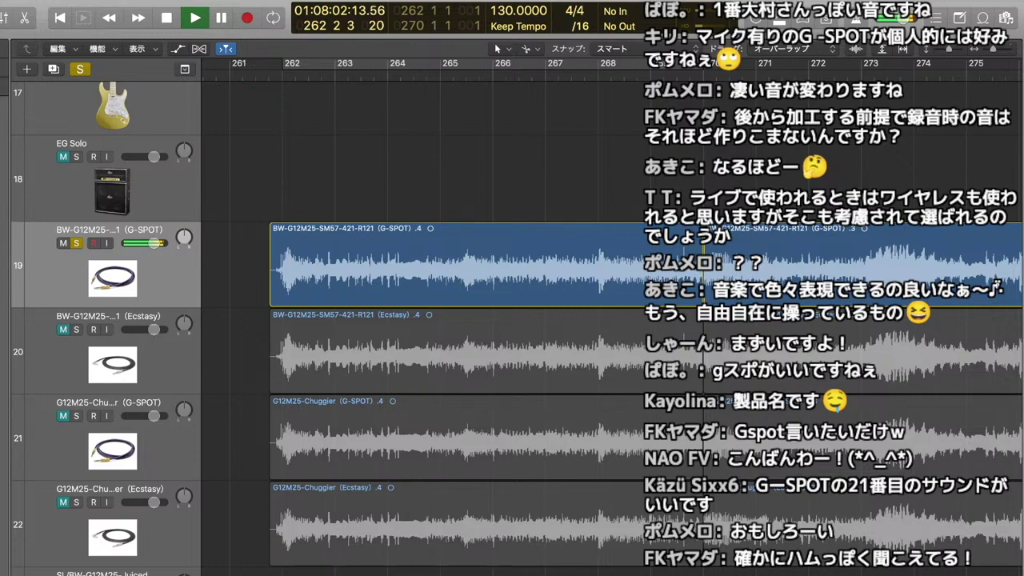
{"action": "key", "text": "space"}
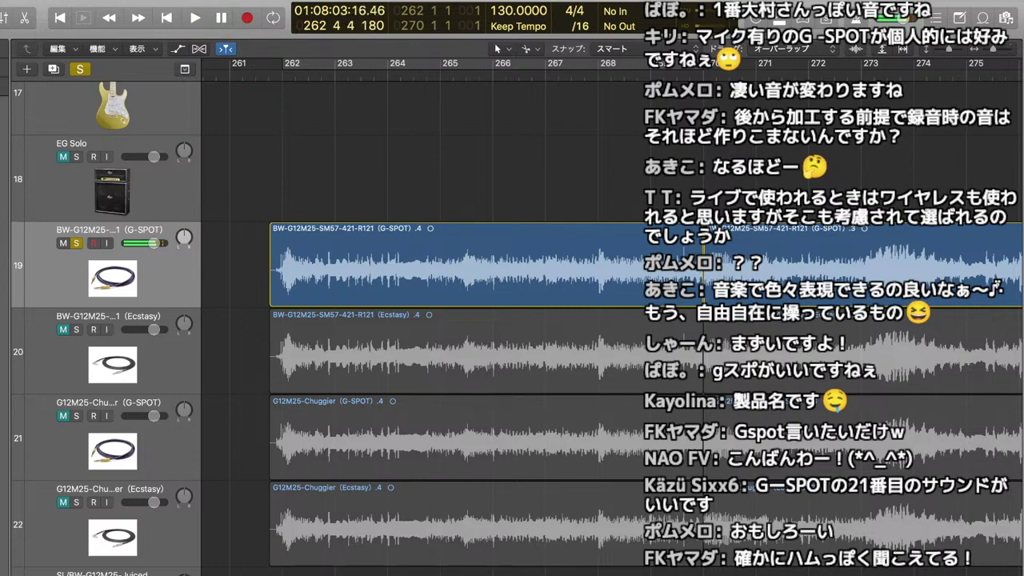
{"action": "key", "text": "space"}
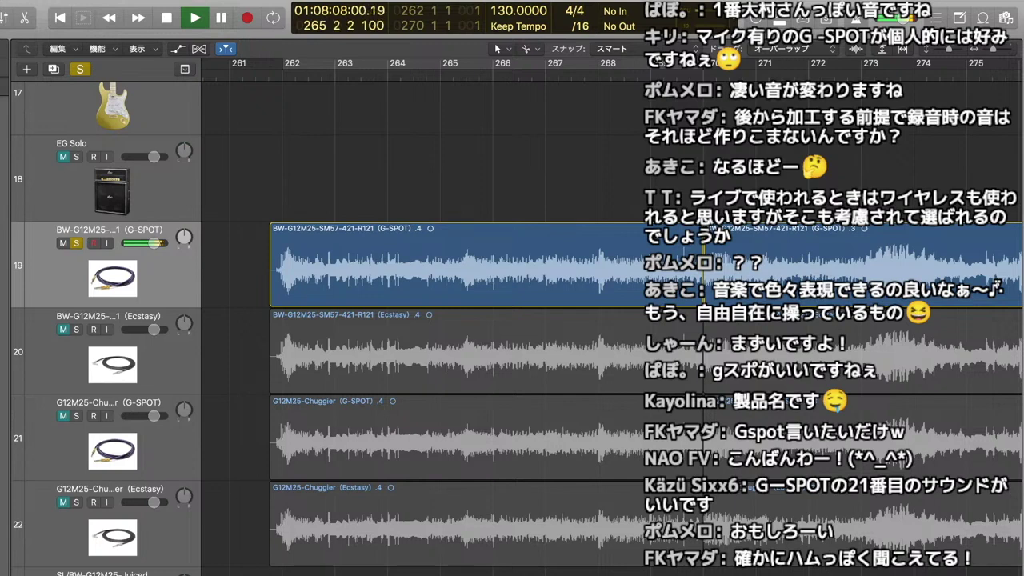
{"action": "key", "text": "space"}
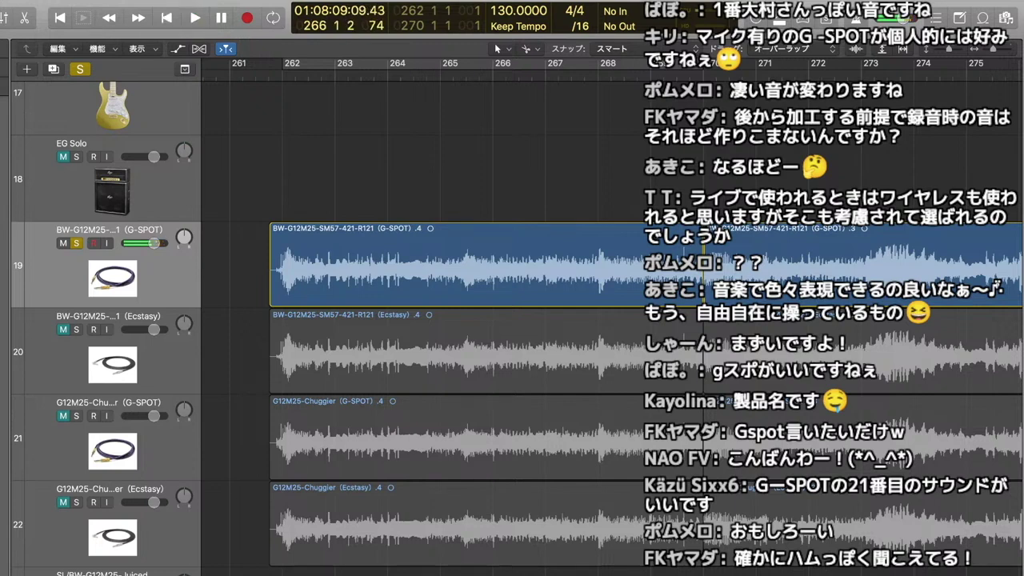
{"action": "key", "text": "shift+space"}
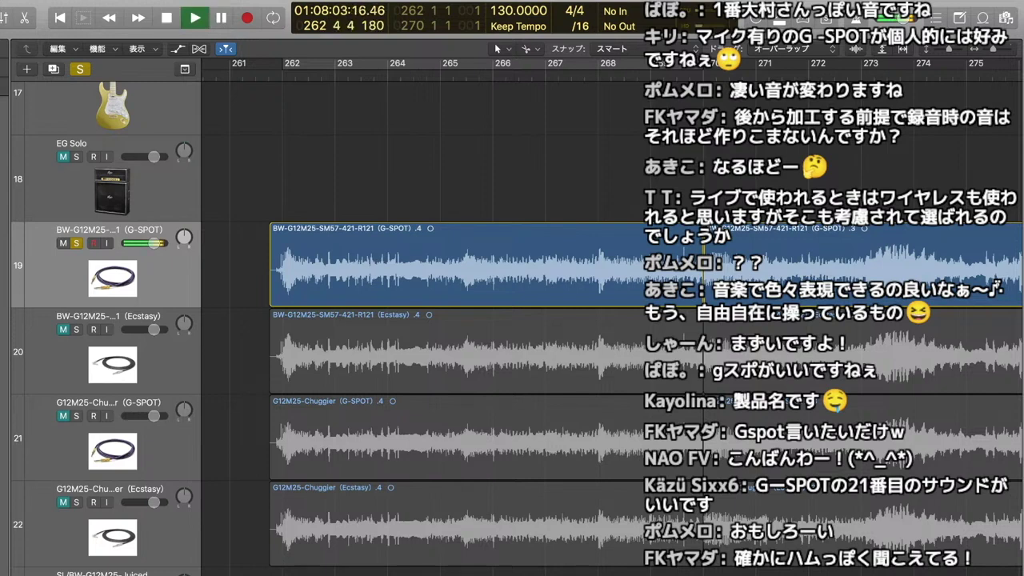
{"action": "key", "text": "space"}
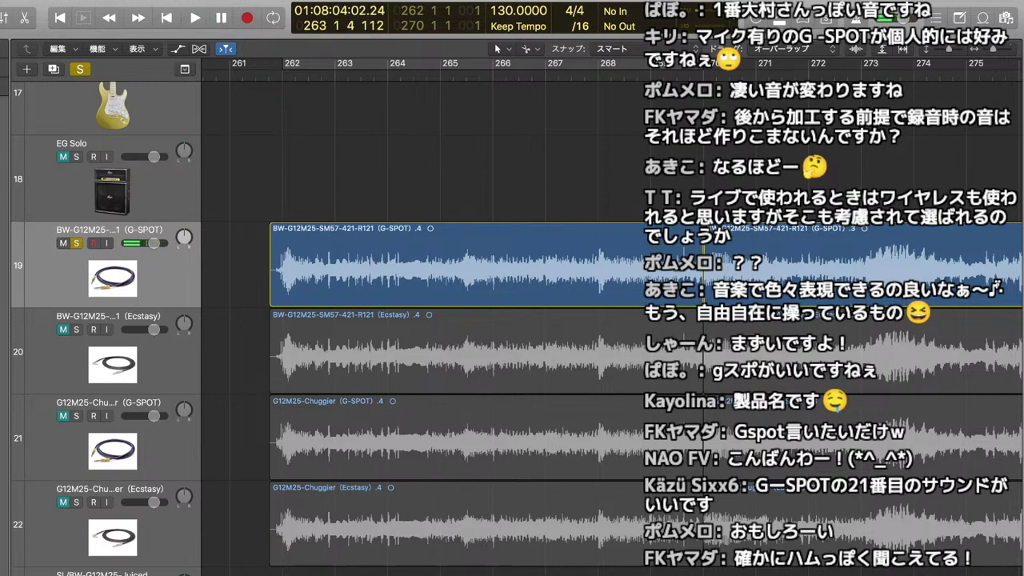
{"action": "key", "text": "space"}
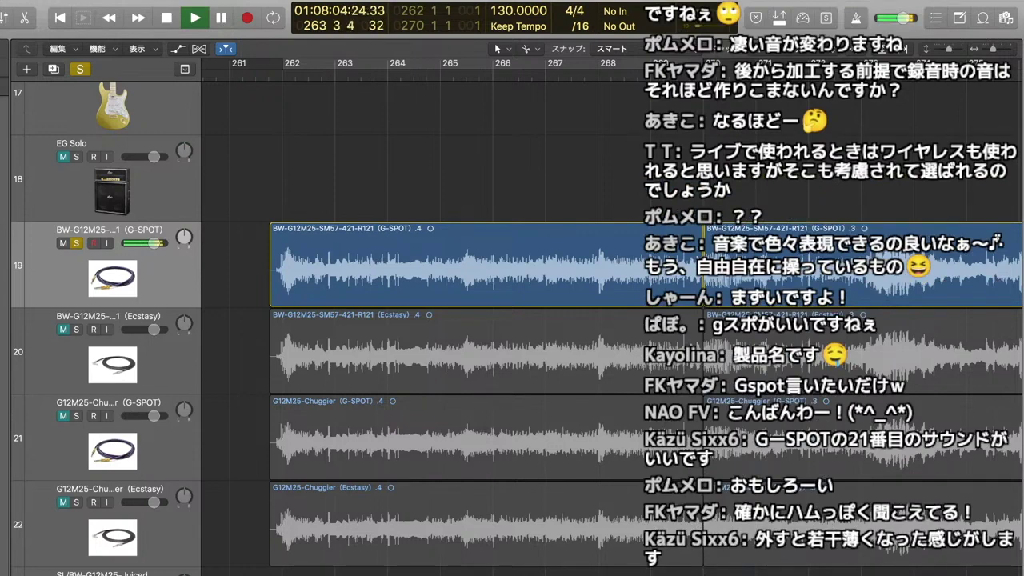
{"action": "key", "text": "space"}
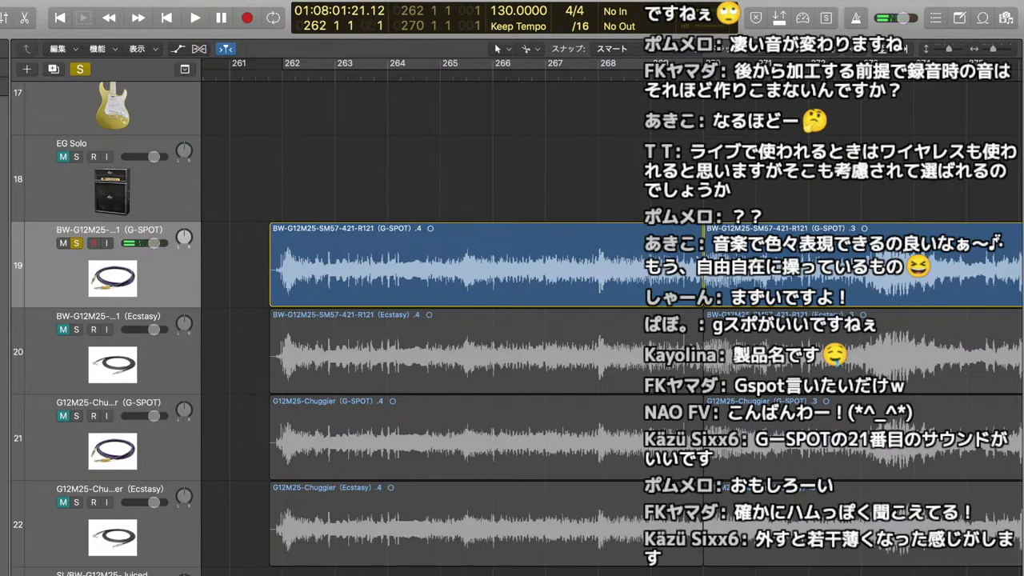
- Select BW-G12M25 (G-SPOT), take it out of solo, and play the full mix from bar 262 to about bar 276
{"action": "left_click", "coordinate": [112, 277]}
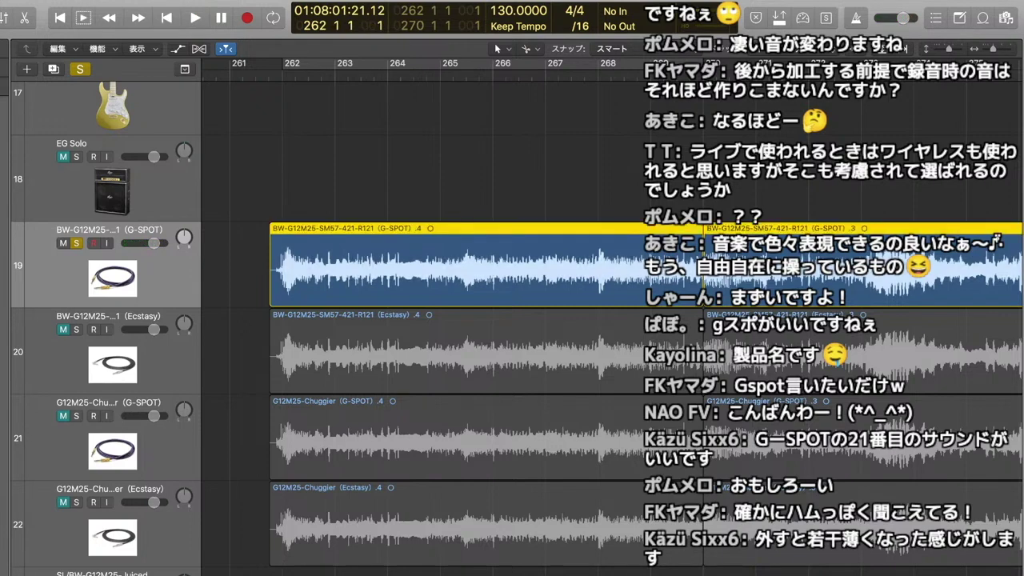
{"action": "key", "text": "s"}
{"action": "key", "text": "space"}
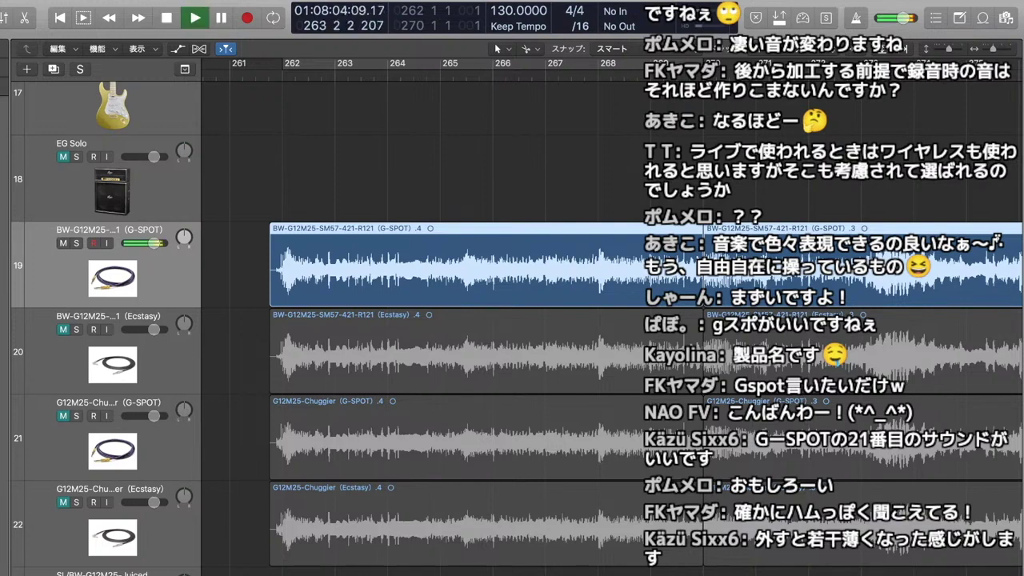
{"action": "key", "text": "space"}
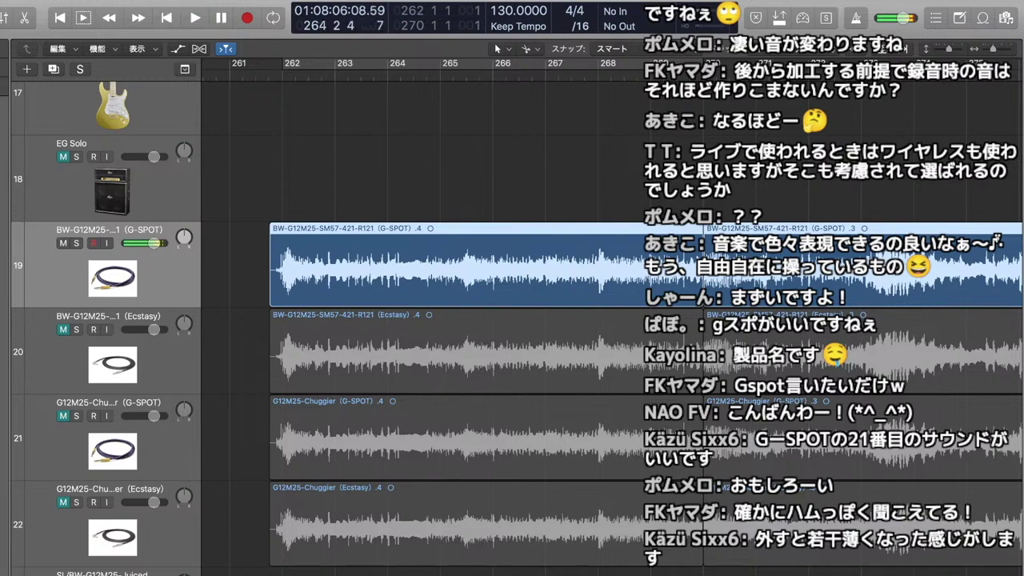
{"action": "key", "text": "space"}
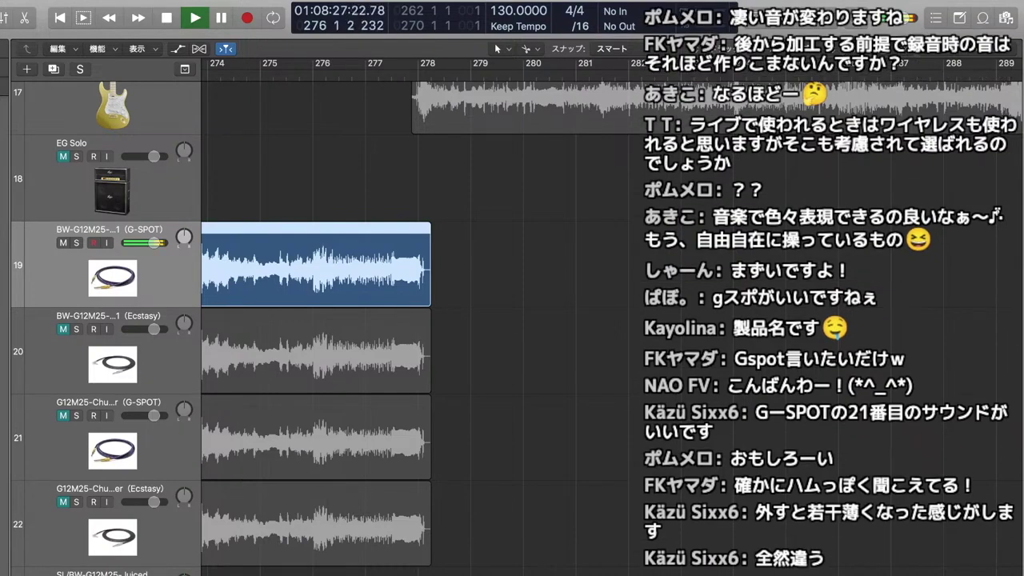
{"action": "key", "text": "space"}
- Deselect the regions, play the full mix from bar 261 to about bar 268, and replay it from bar 262 to bar 273
{"action": "scroll", "coordinate": [512, 264], "scroll_direction": "left", "scroll_amount": 6}
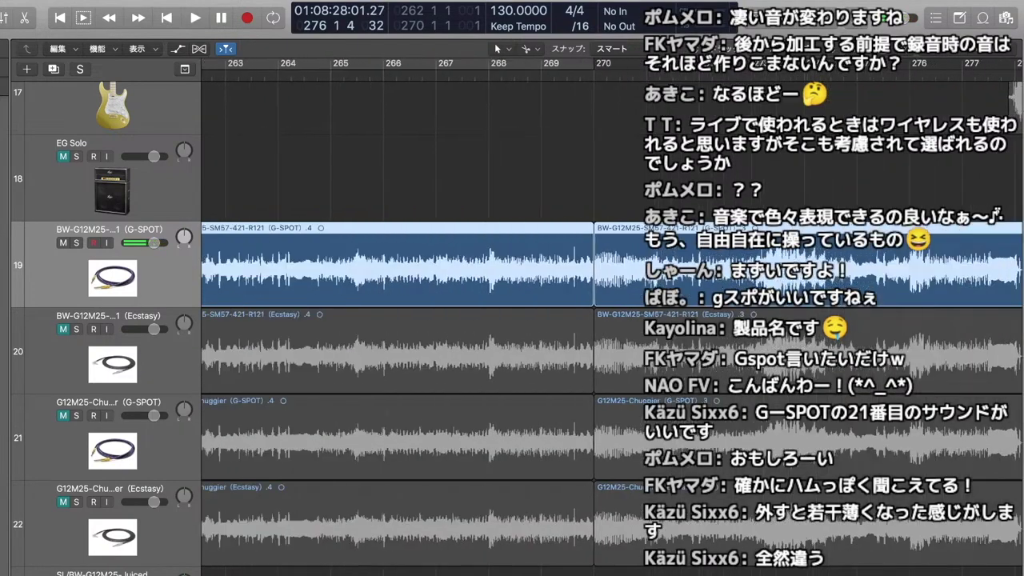
{"action": "left_click", "coordinate": [481, 180]}
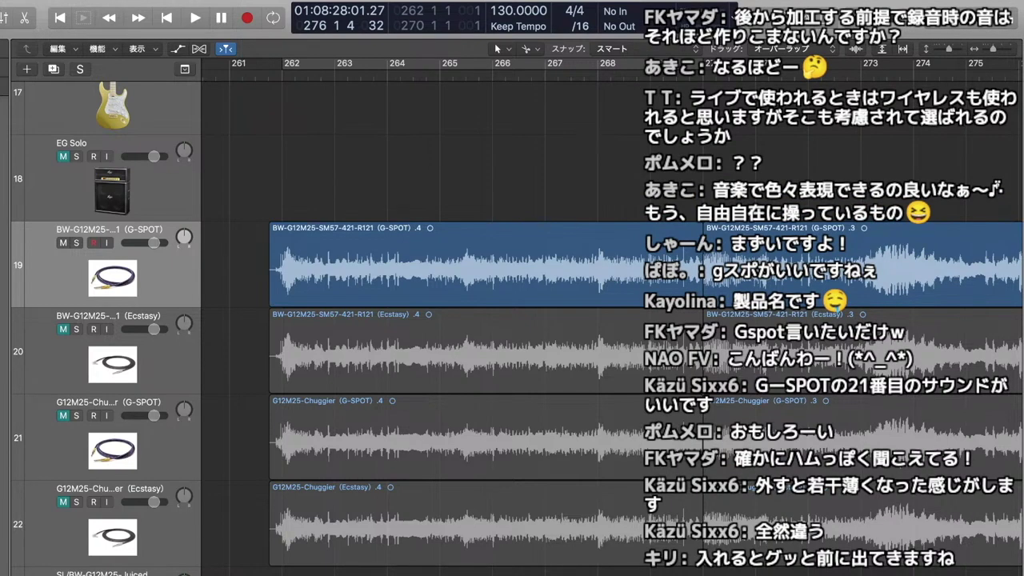
{"action": "key", "text": "space"}
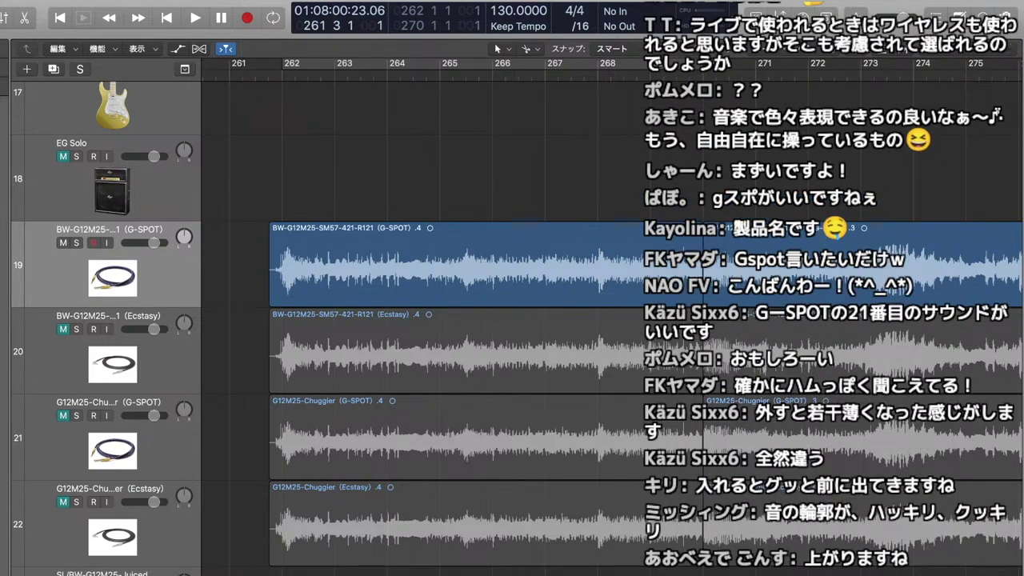
{"action": "key", "text": "space"}
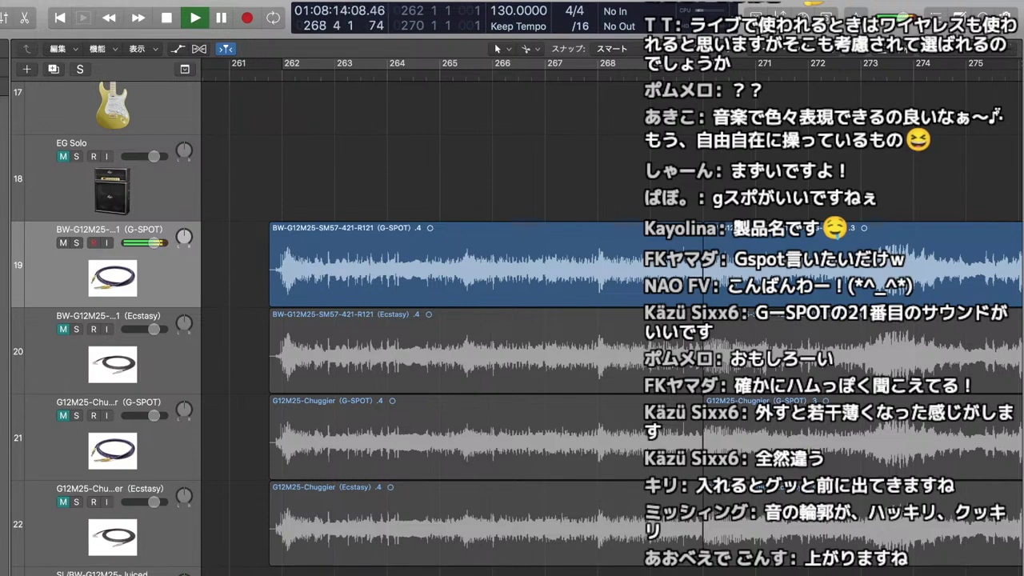
{"action": "key", "text": "space"}
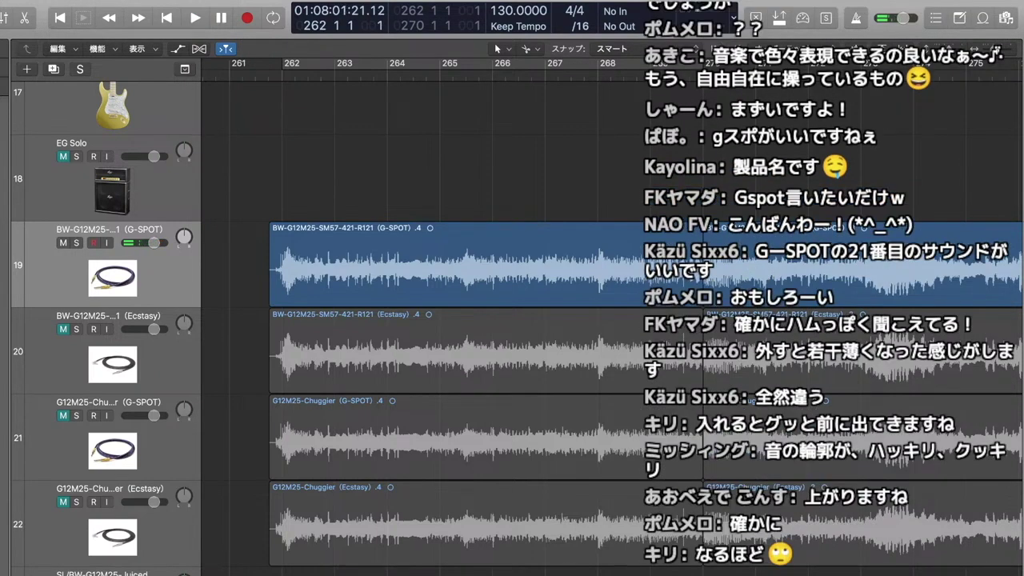
{"action": "key", "text": "space"}
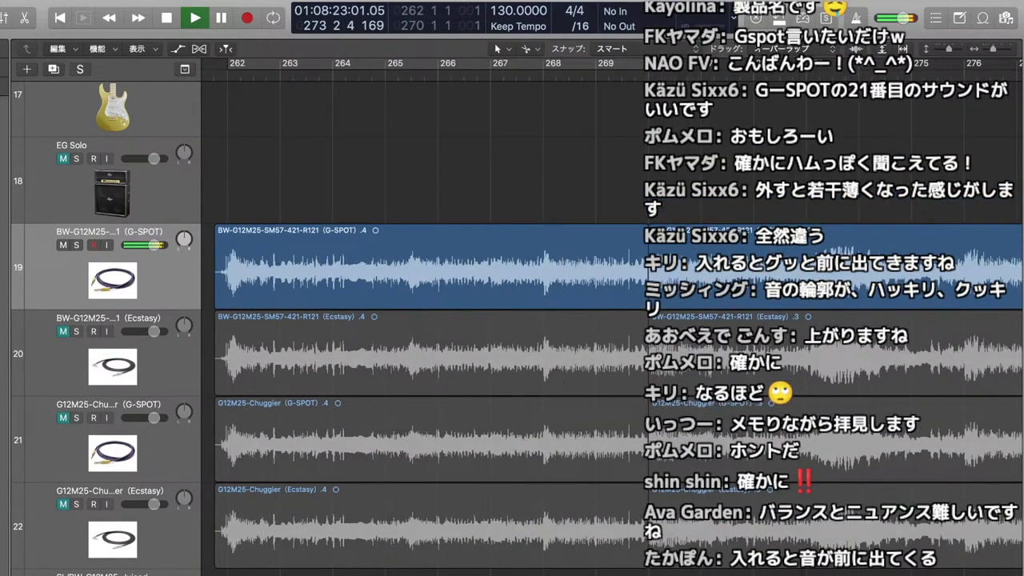
{"action": "key", "text": "space"}
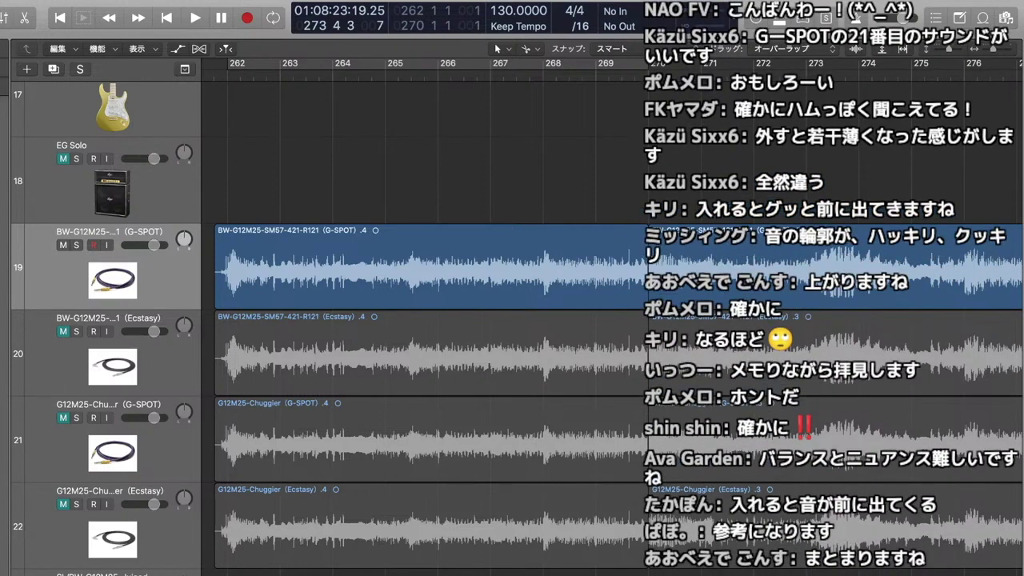
- Move the playhead to bar 270, solo BW-G12M25 (G-SPOT), play it to about bar 271, and return to bar 270
{"action": "scroll", "coordinate": [612, 321], "scroll_direction": "left", "scroll_amount": 2}
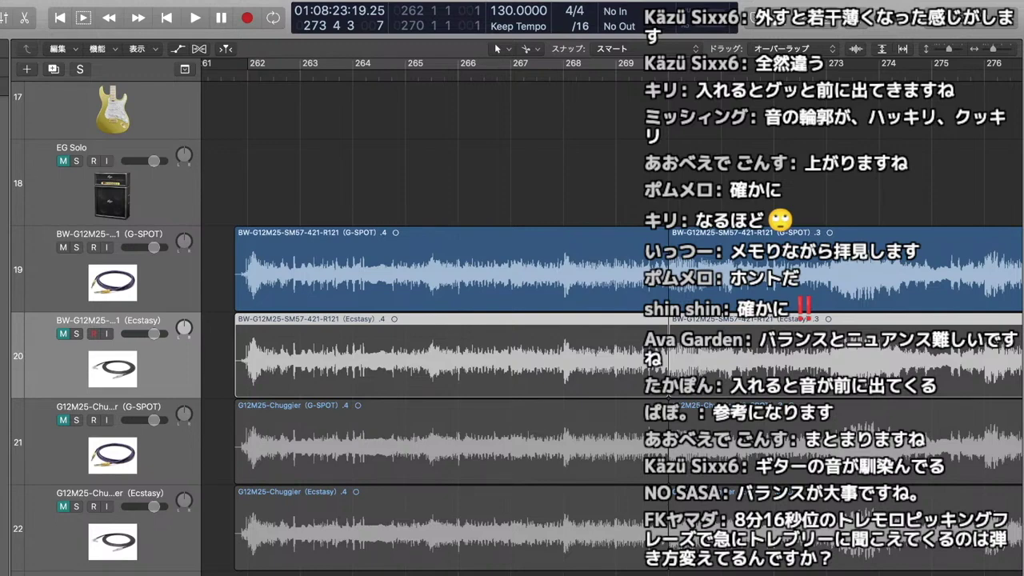
{"action": "left_click", "coordinate": [669, 73]}
{"action": "scroll", "coordinate": [612, 320], "scroll_direction": "right", "scroll_amount": 8}
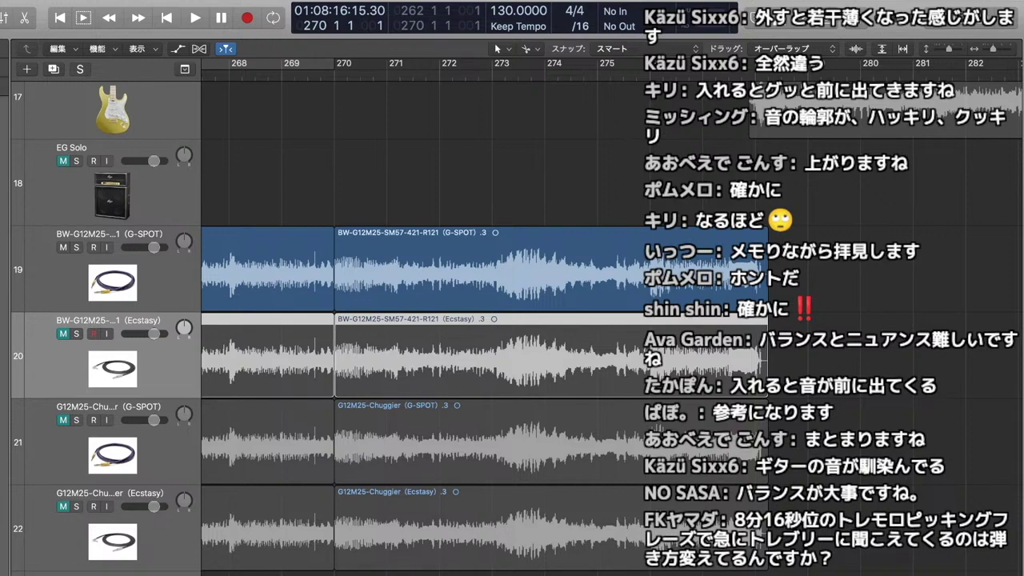
{"action": "key", "text": "s"}
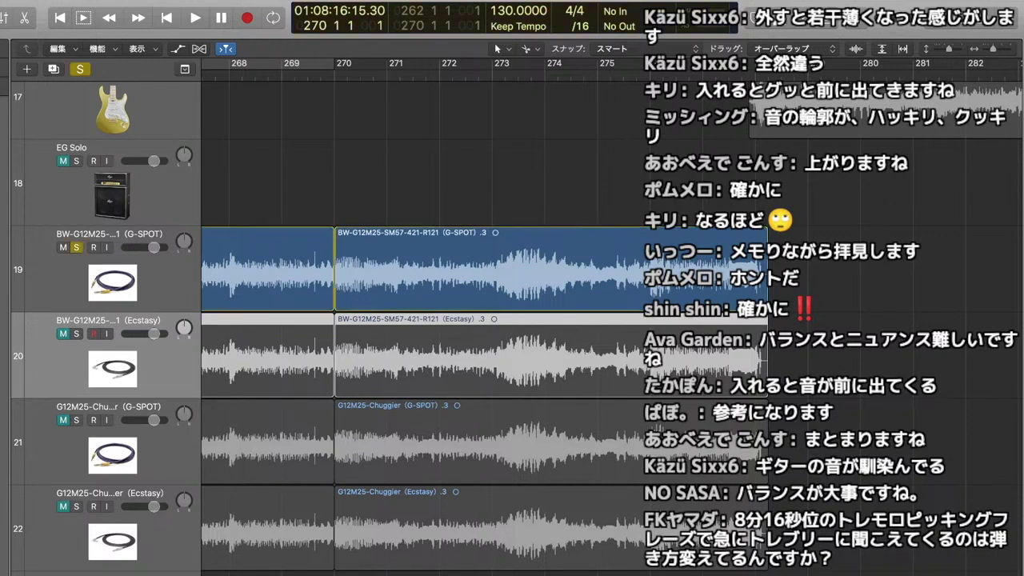
{"action": "key", "text": "space"}
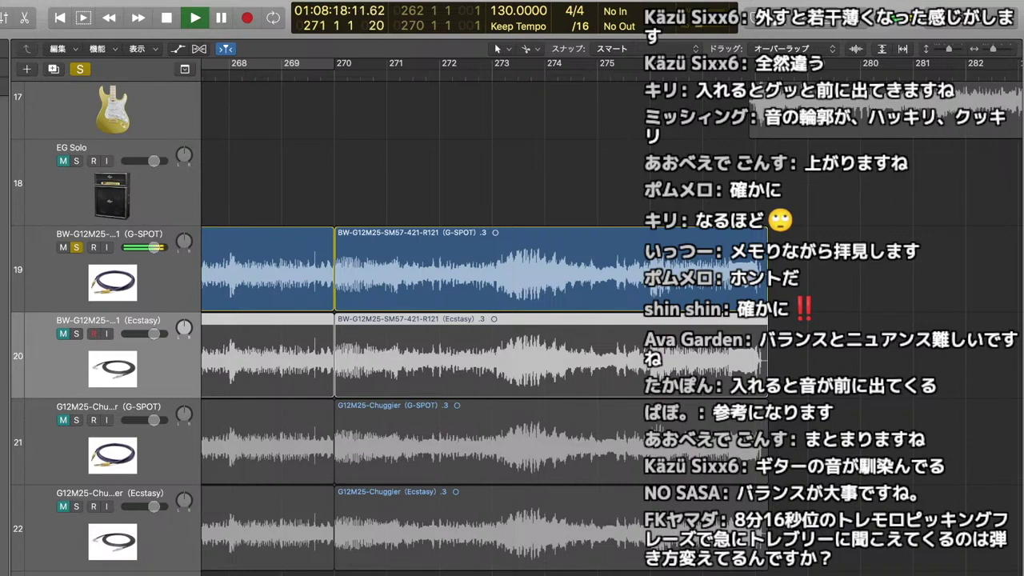
{"action": "key", "text": "space"}
{"action": "key", "text": "comma"}
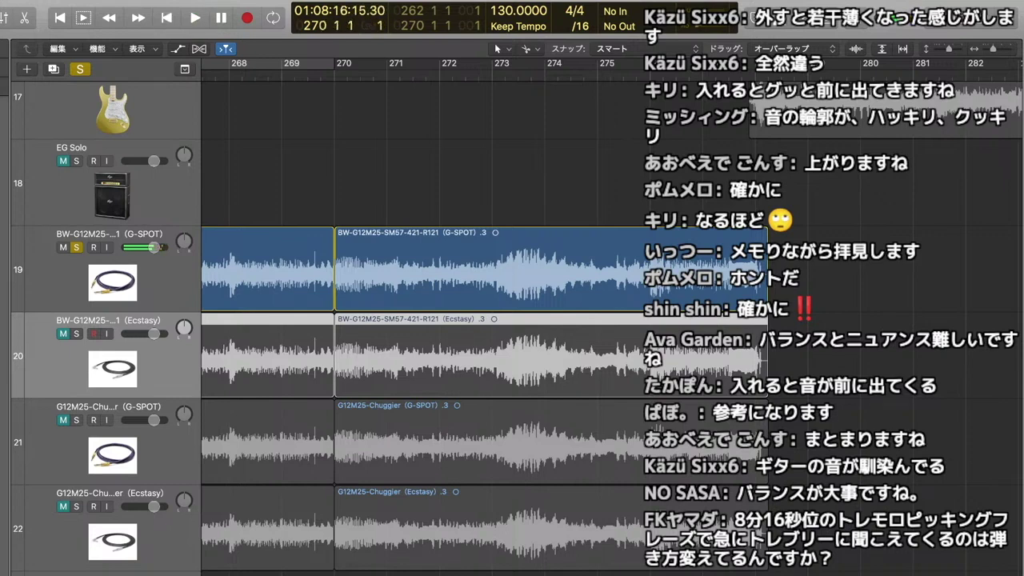
- Replay the soloed BW-G12M25 (G-SPOT) track in short passages from bar 270 up to bar 273
{"action": "key", "text": "space"}
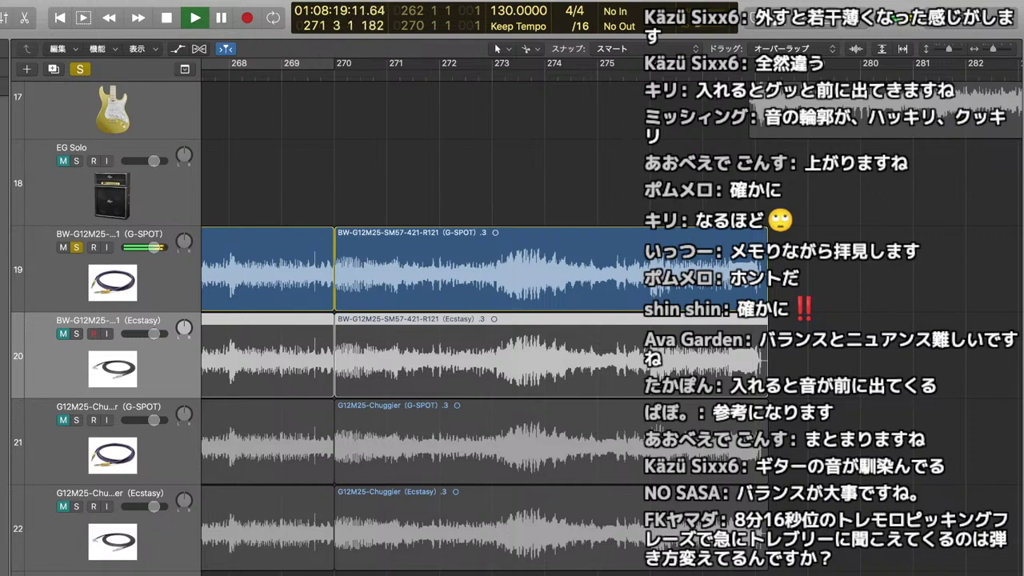
{"action": "key", "text": "space"}
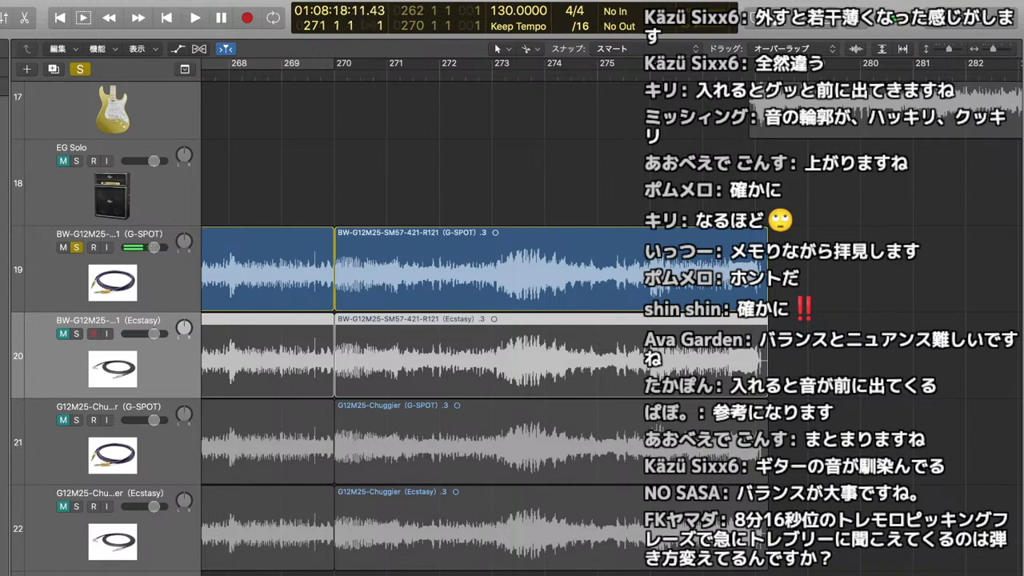
{"action": "key", "text": "space"}
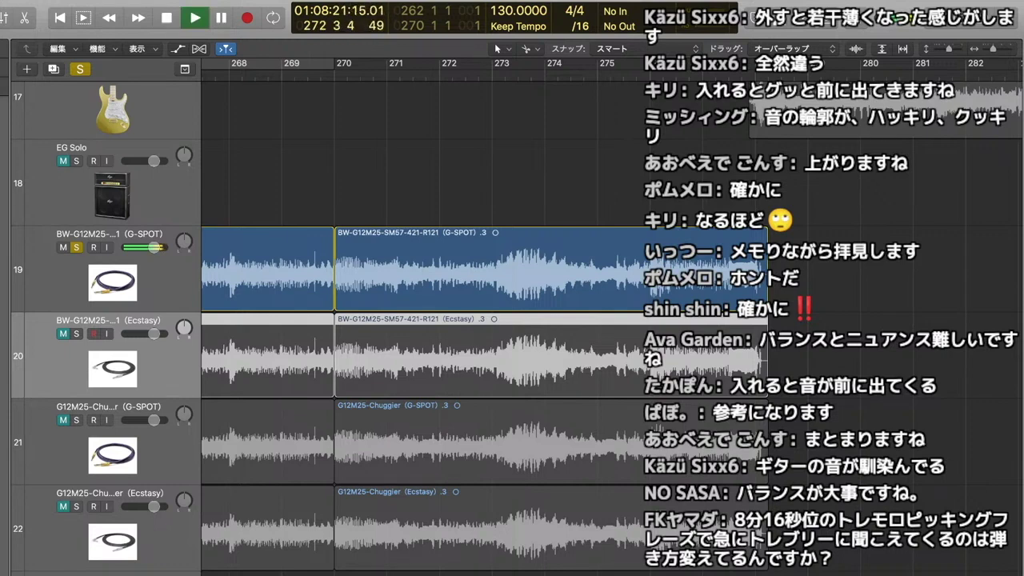
{"action": "key", "text": "space"}
- Unsolo and mute BW-G12M25 (G-SPOT), solo G12M25-Chuggier (G-SPOT), and play it from bar 270 for comparison
{"action": "left_click", "coordinate": [76, 247]}
{"action": "left_click", "coordinate": [63, 247]}
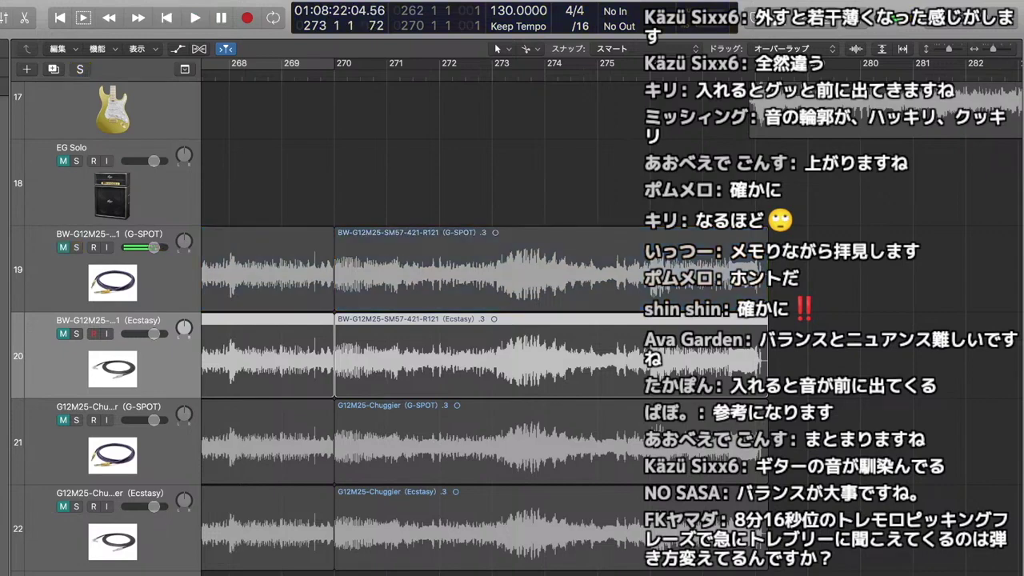
{"action": "left_click", "coordinate": [76, 420]}
{"action": "key", "text": "comma"}
{"action": "key", "text": "comma"}
{"action": "key", "text": "comma"}
{"action": "key", "text": "space"}
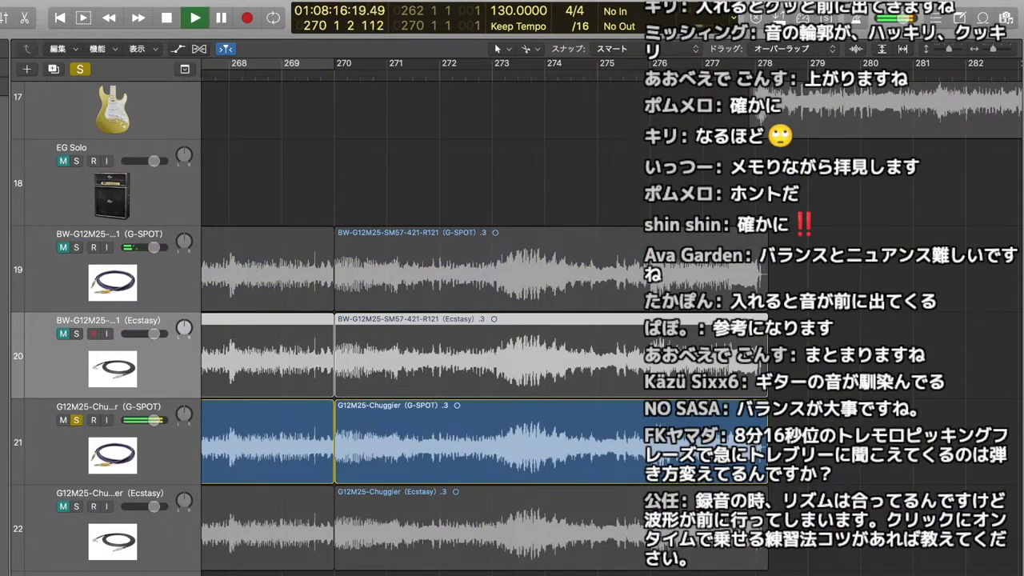
- Switch back to BW-G12M25 (G-SPOT), play the full mix from bar 270, solo the track during playback, and stop around bar 272
{"action": "left_click", "coordinate": [112, 448]}
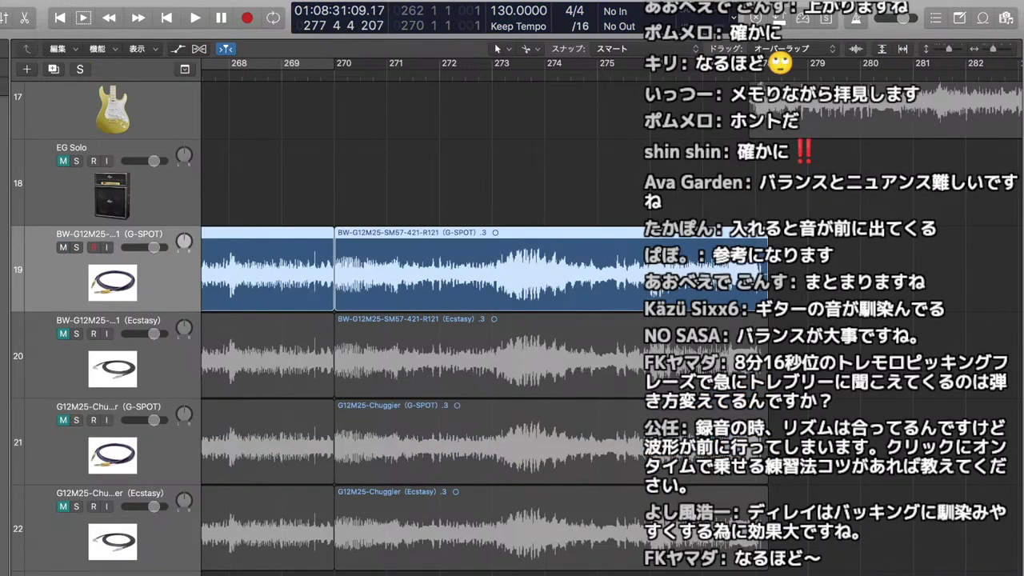
{"action": "key", "text": "space"}
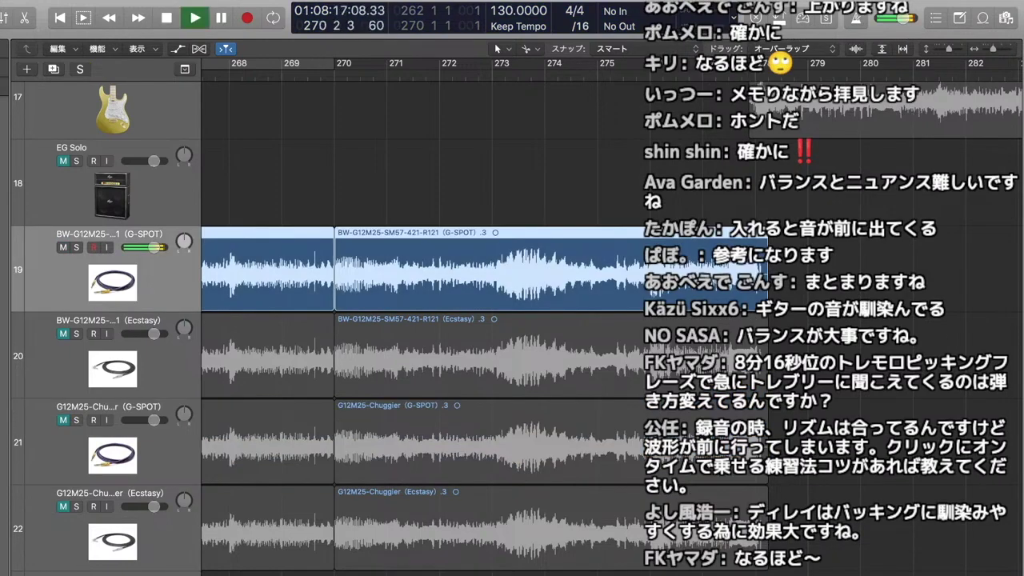
{"action": "key", "text": "ctrl+s"}
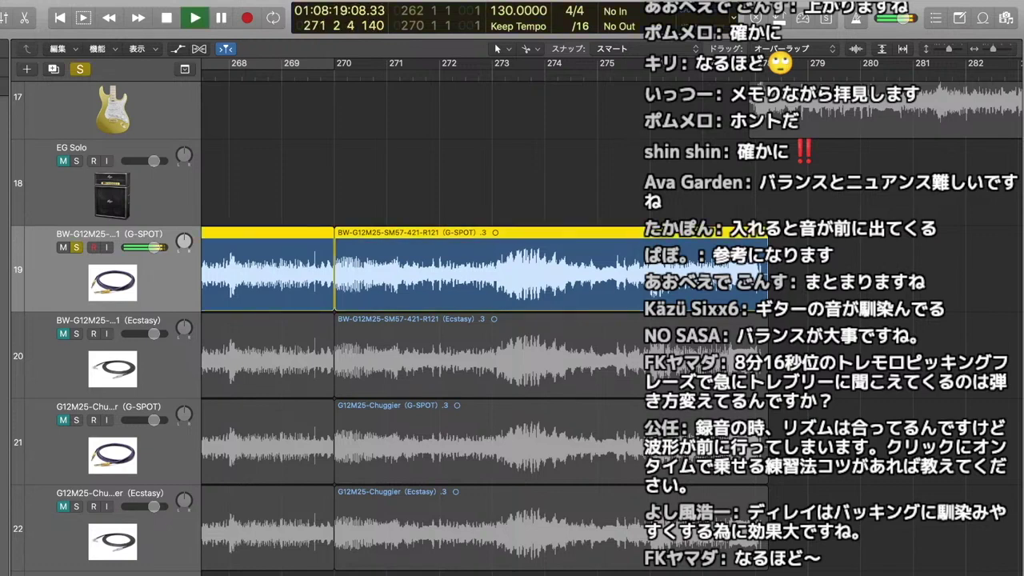
{"action": "key", "text": "comma"}
{"action": "key", "text": "comma"}
{"action": "key", "text": "space"}
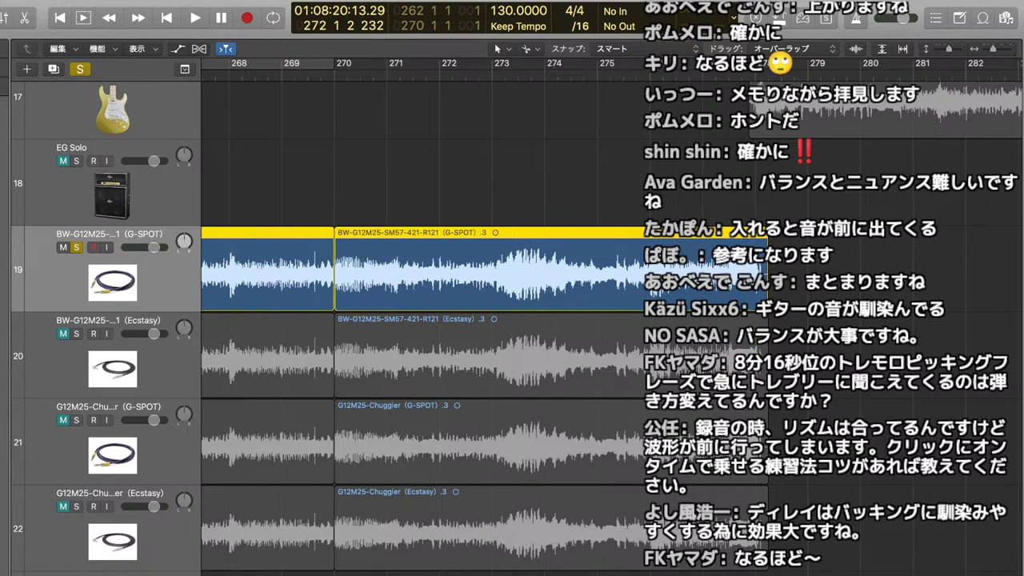
- Move back to bar 270 and play the soloed BW-G12M25 (G-SPOT) track in short bursts within that bar
{"action": "key", "text": "comma"}
{"action": "key", "text": "comma"}
{"action": "key", "text": "comma"}
{"action": "key", "text": "space"}
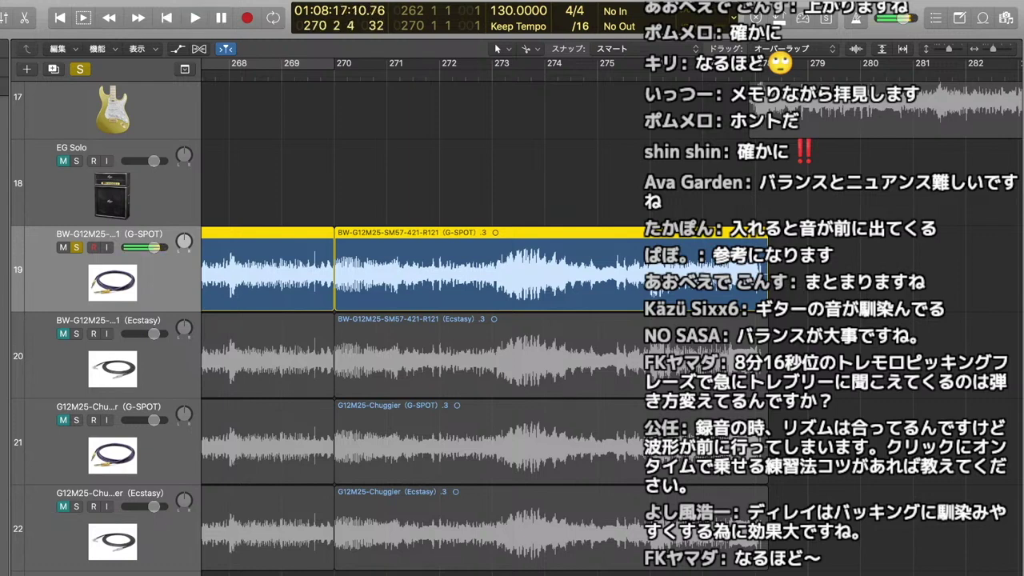
{"action": "key", "text": "space"}
{"action": "key", "text": "space"}
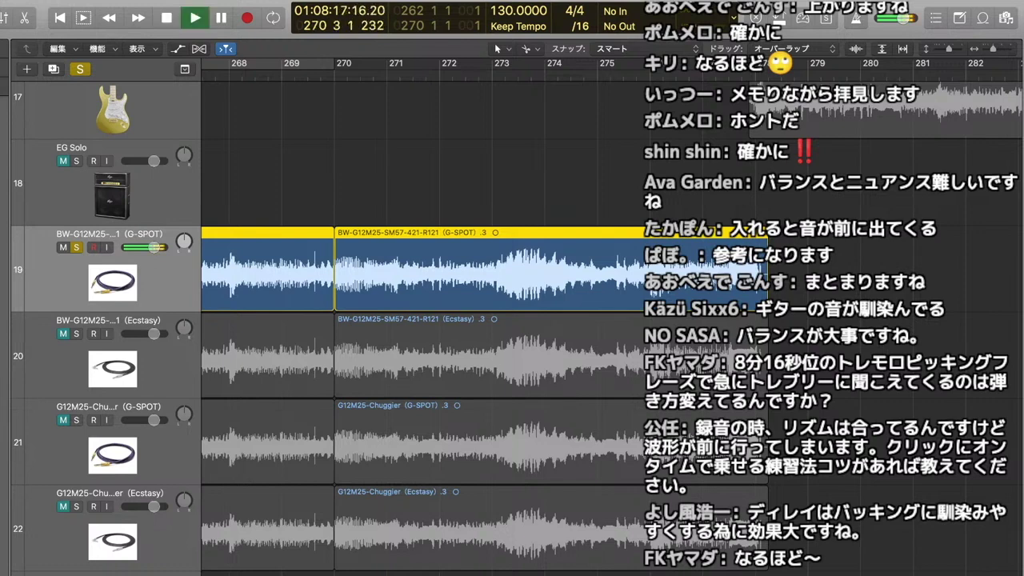
- Stop and restart the soloed BW-G12M25 (G-SPOT) track for another short burst around beat 3 of bar 270
{"action": "key", "text": "space"}
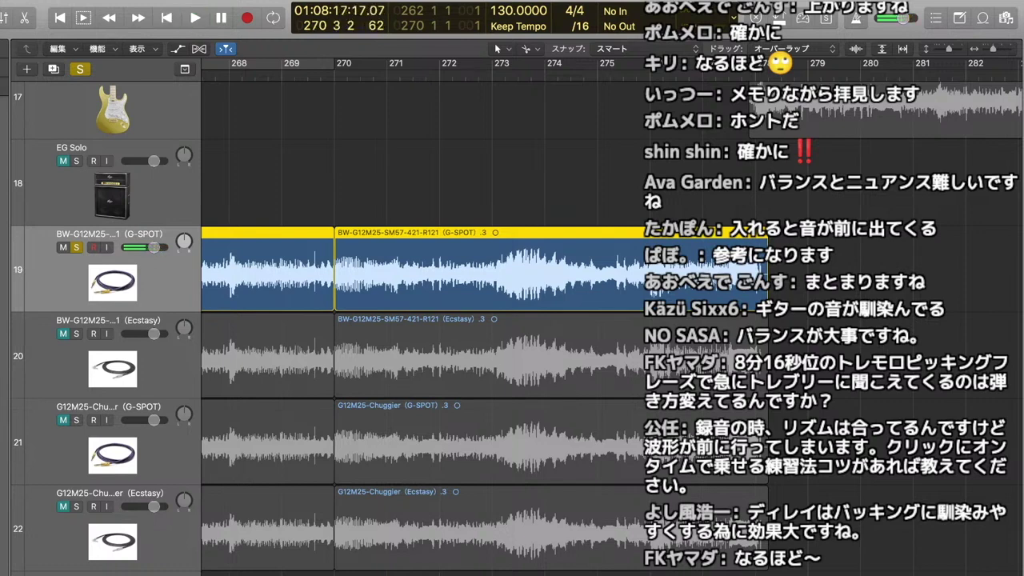
{"action": "key", "text": "space"}
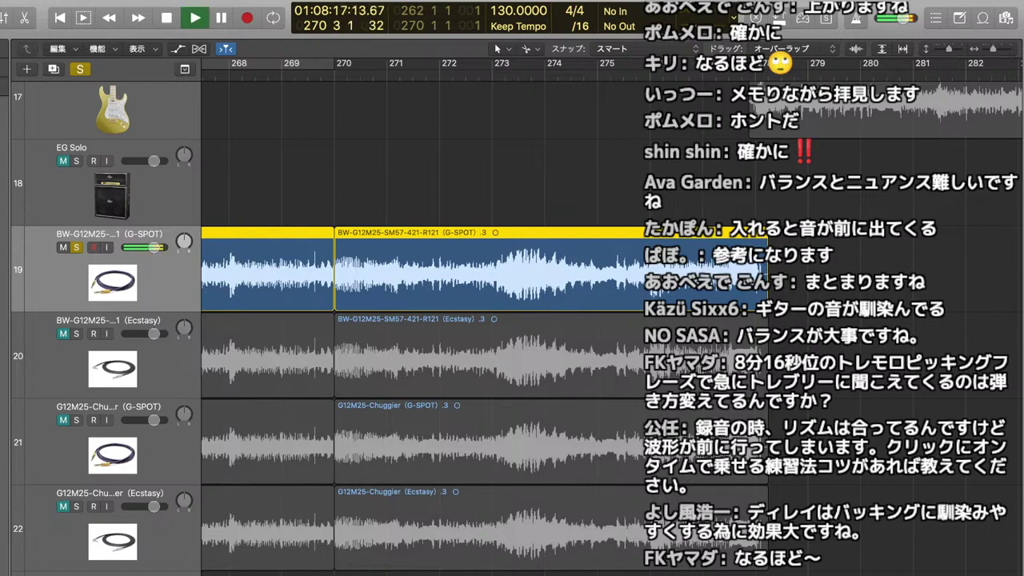
{"action": "key", "text": "space"}
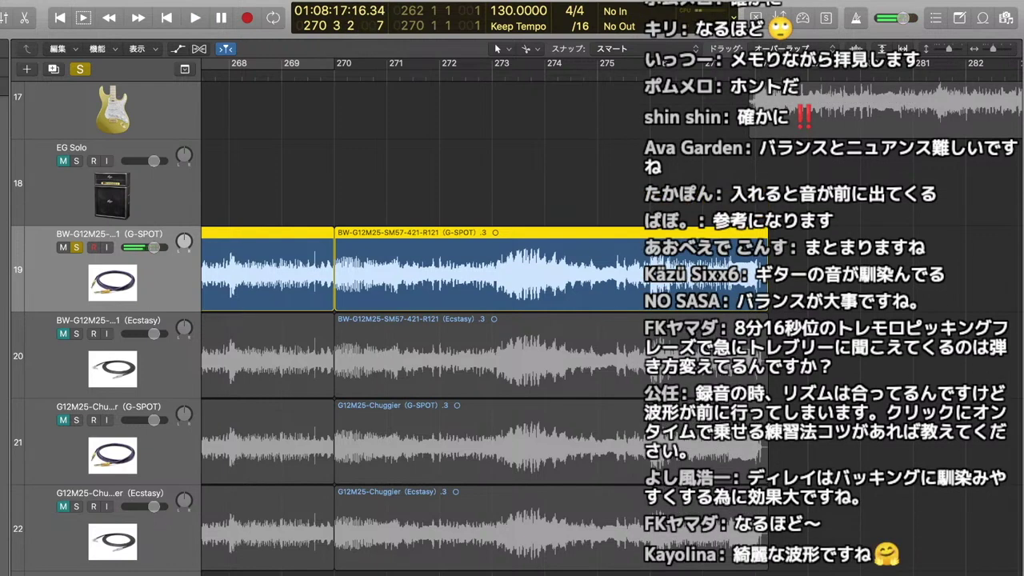
- Unsolo BW-G12M25 (G-SPOT) and play it within the full mix from bar 270, stopping at bar 278
{"action": "key", "text": "space"}
{"action": "key", "text": "s"}
{"action": "key", "text": "space"}
{"action": "key", "text": "space"}
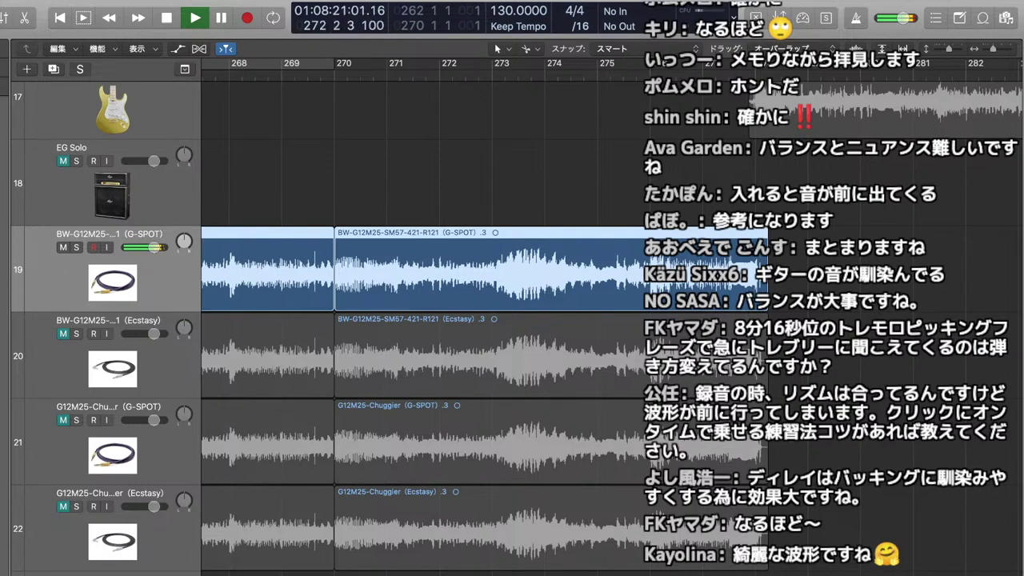
{"action": "scroll", "coordinate": [480, 321], "scroll_direction": "right", "scroll_amount": 8}
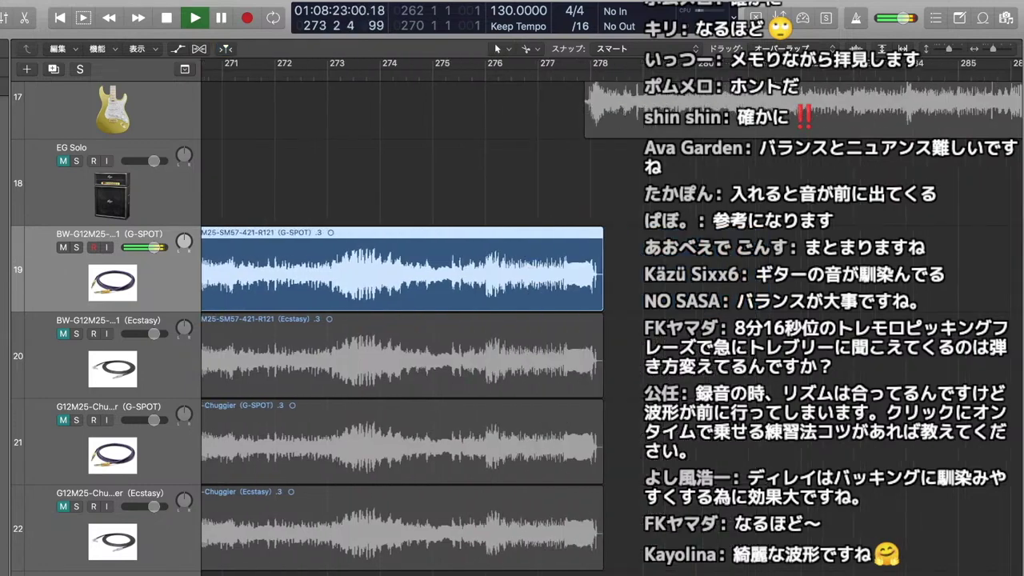
{"action": "scroll", "coordinate": [480, 320], "scroll_direction": "up", "scroll_amount": 1}
{"action": "scroll", "coordinate": [400, 320], "scroll_direction": "up", "scroll_amount": 3}
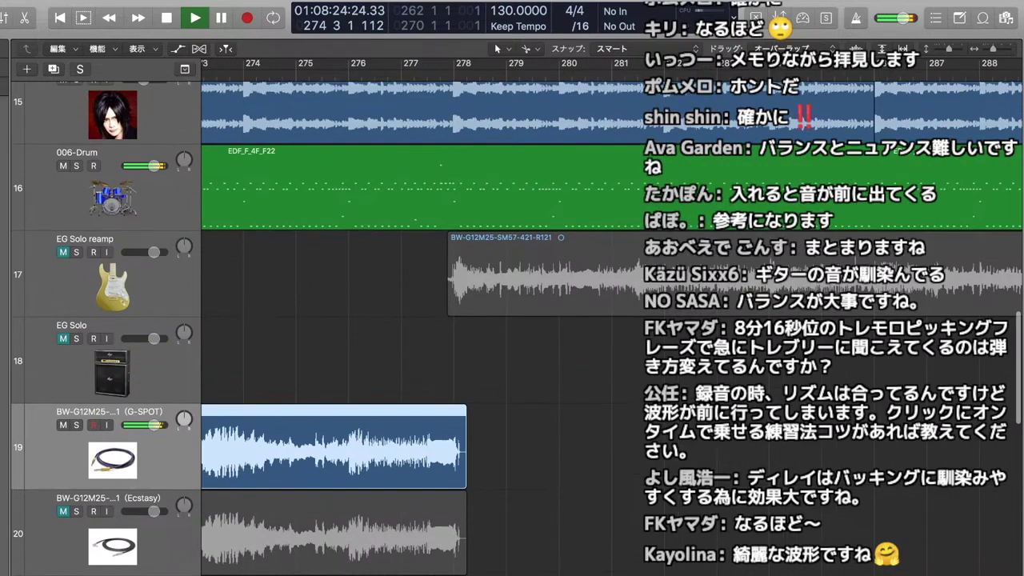
{"action": "scroll", "coordinate": [400, 320], "scroll_direction": "down", "scroll_amount": 1}
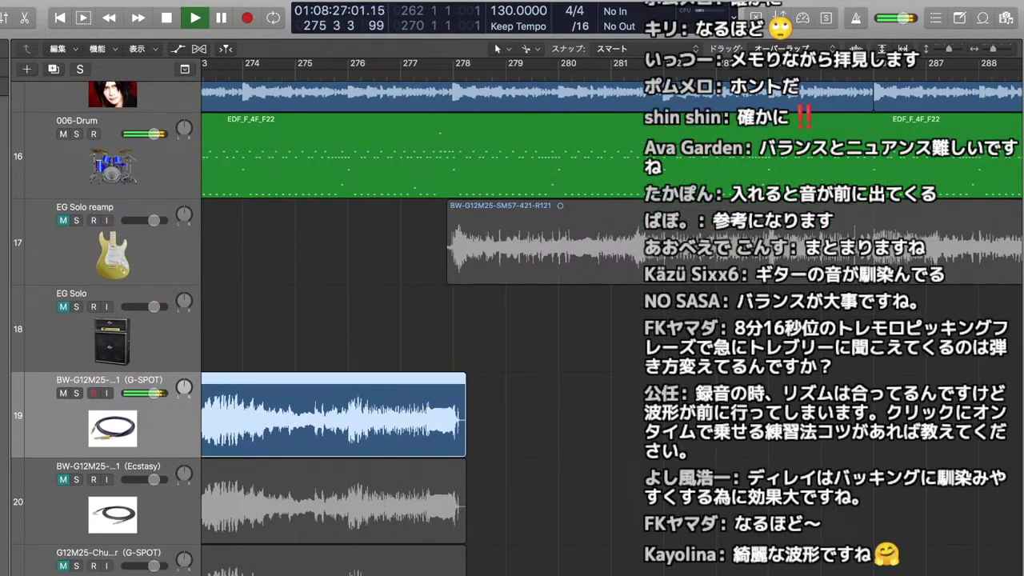
{"action": "scroll", "coordinate": [400, 320], "scroll_direction": "down", "scroll_amount": 5}
{"action": "scroll", "coordinate": [400, 320], "scroll_direction": "down", "scroll_amount": 1}
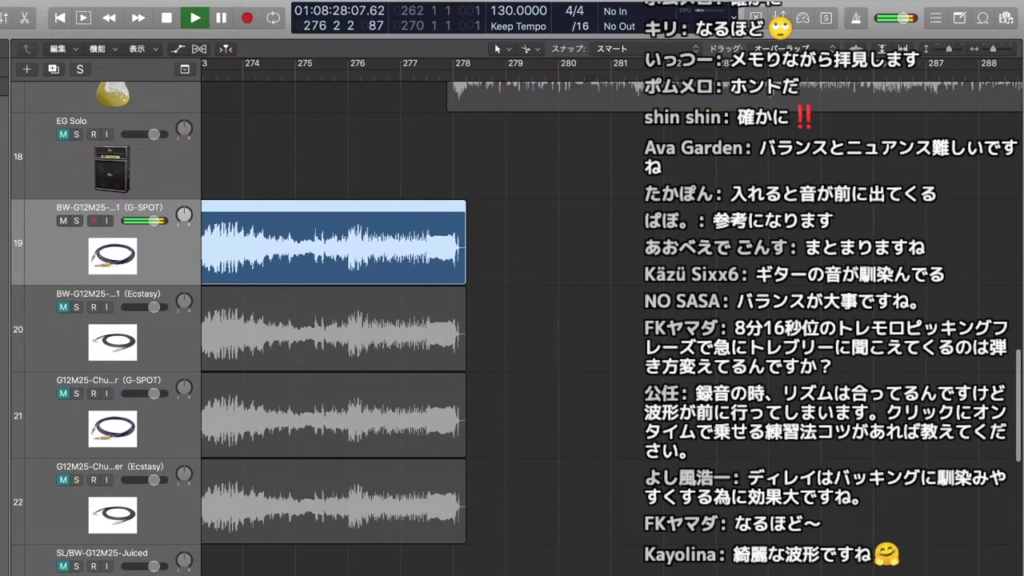
{"action": "scroll", "coordinate": [321, 321], "scroll_direction": "down", "scroll_amount": 3}
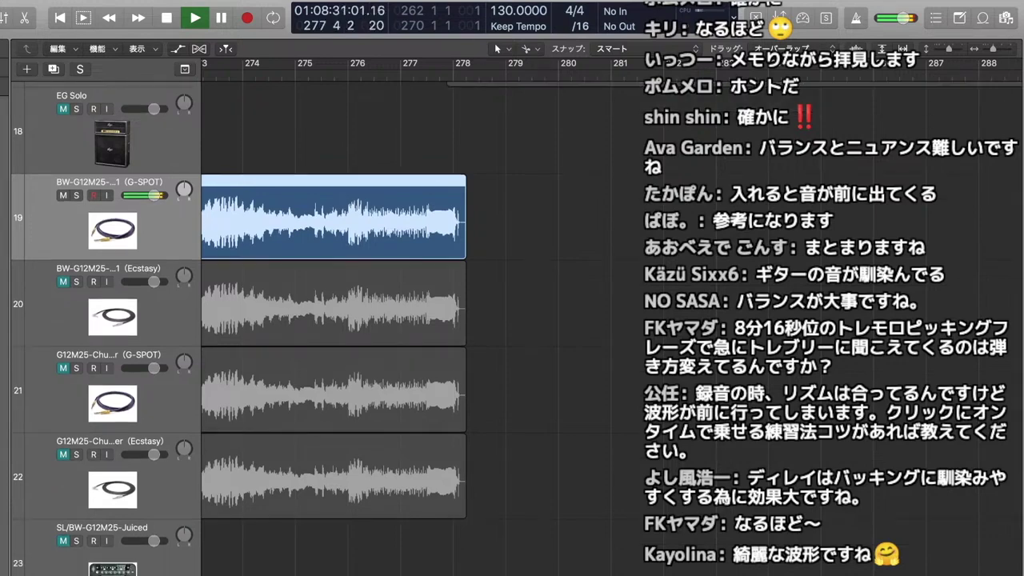
{"action": "key", "text": "space"}
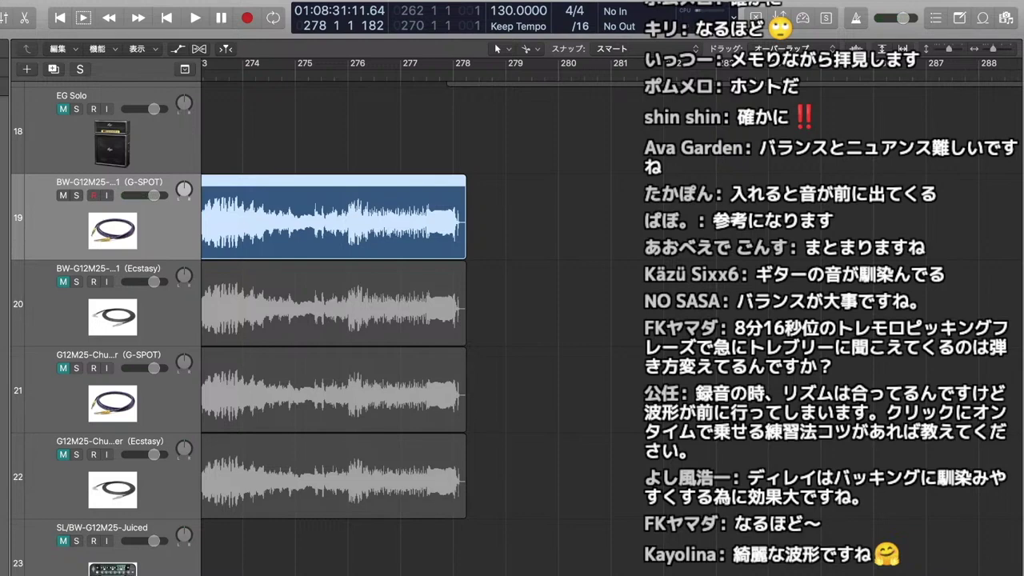
- Return to the start of the song, select the EG L track, and solo the unprocessed EG L and EG R guitars
{"action": "scroll", "coordinate": [440, 344], "scroll_direction": "left", "scroll_amount": 5}
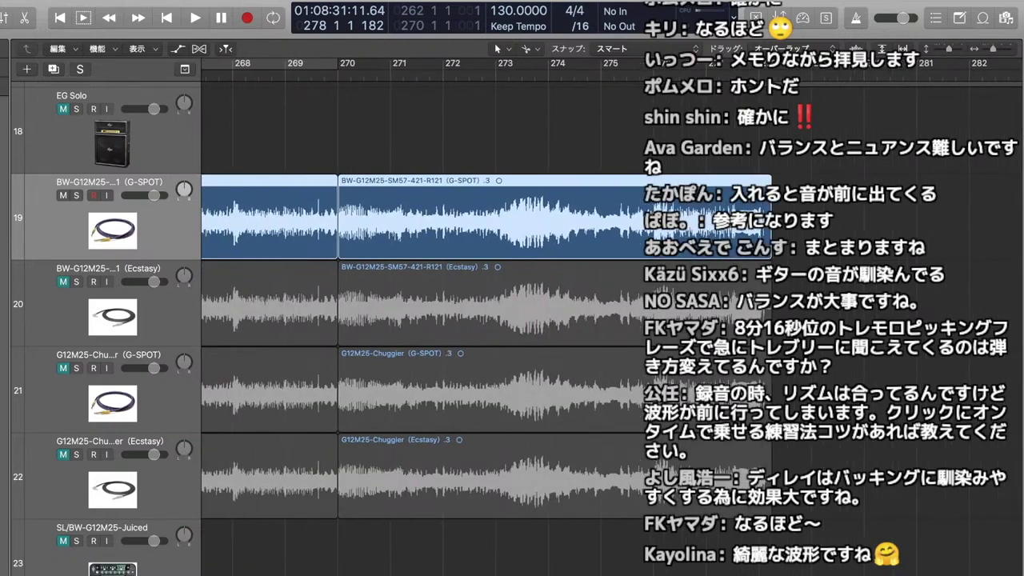
{"action": "scroll", "coordinate": [512, 344], "scroll_direction": "left", "scroll_amount": 6}
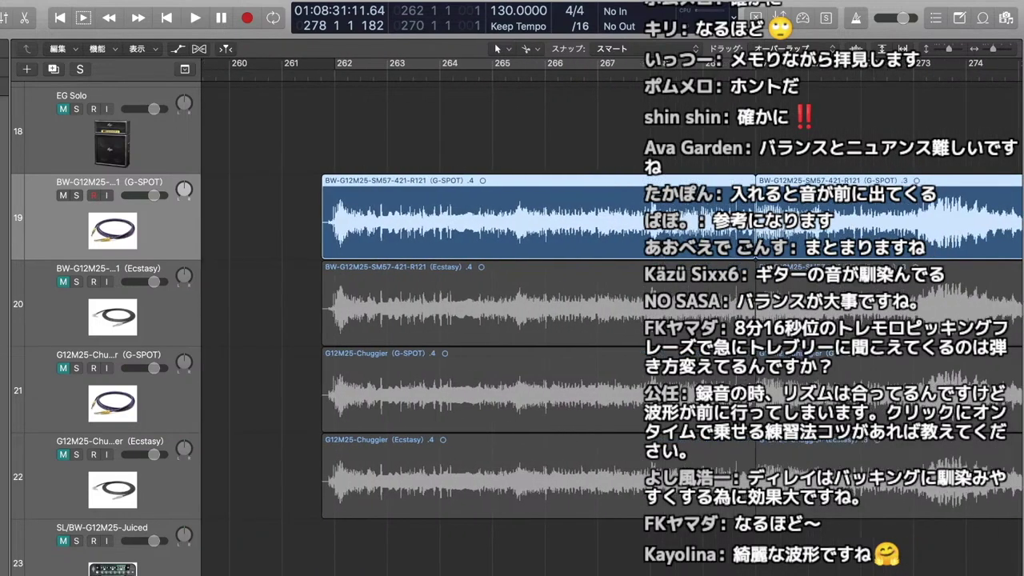
{"action": "scroll", "coordinate": [513, 344], "scroll_direction": "right", "scroll_amount": 1}
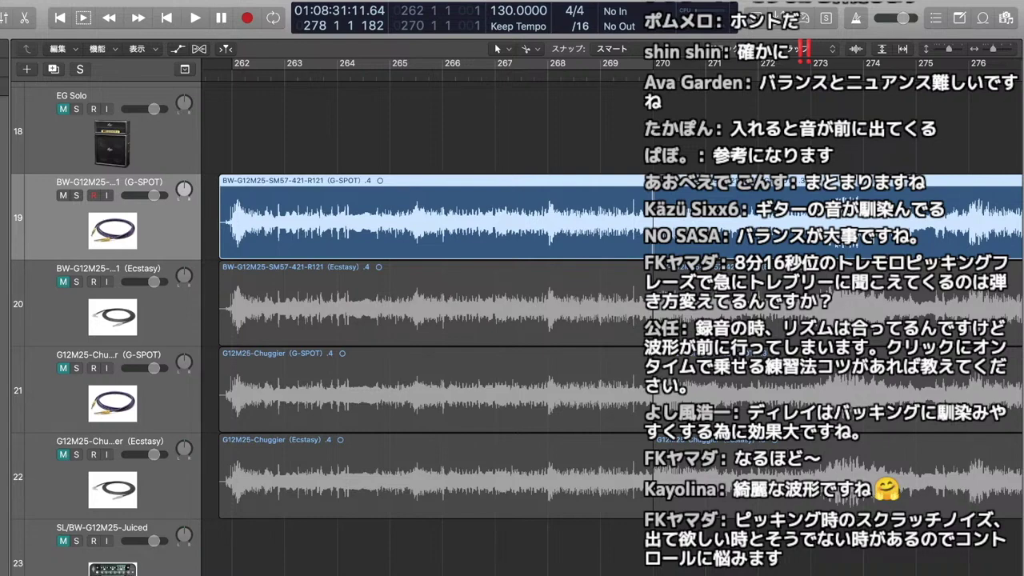
{"action": "scroll", "coordinate": [512, 320], "scroll_direction": "left", "scroll_amount": 20}
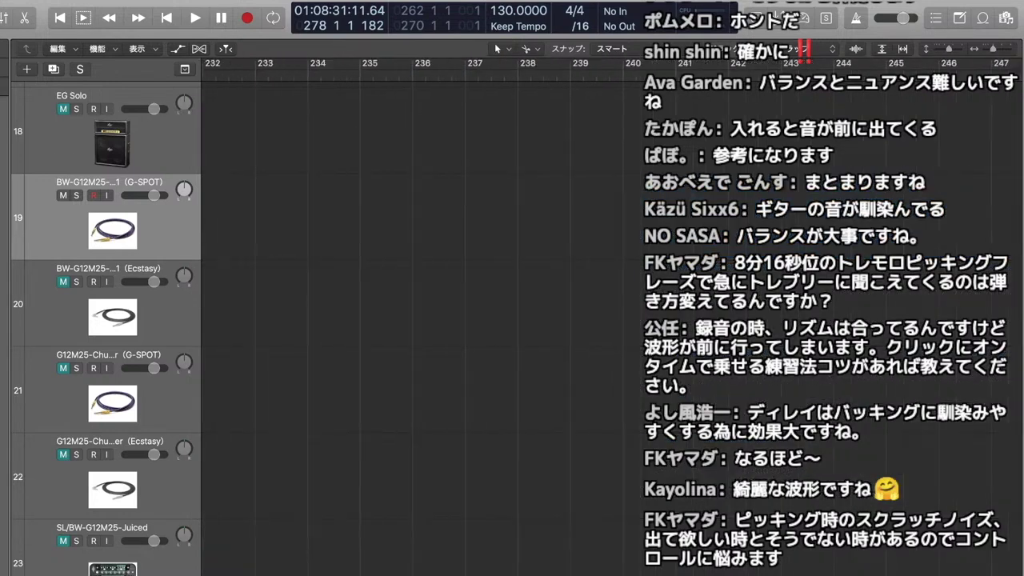
{"action": "scroll", "coordinate": [512, 320], "scroll_direction": "up", "scroll_amount": 10}
{"action": "scroll", "coordinate": [512, 320], "scroll_direction": "down", "scroll_amount": 4}
{"action": "scroll", "coordinate": [512, 320], "scroll_direction": "up", "scroll_amount": 2}
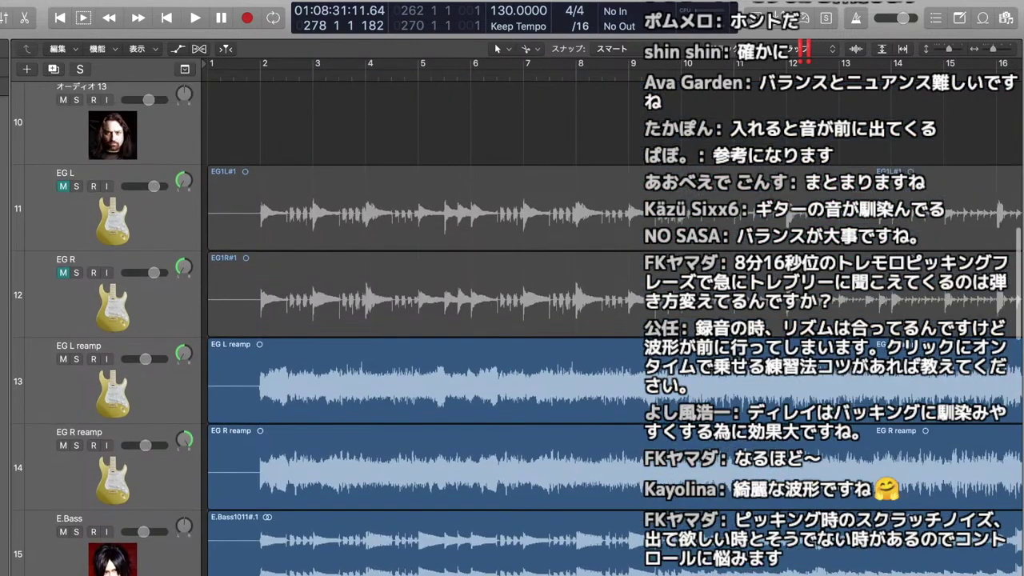
{"action": "left_click", "coordinate": [512, 210]}
{"action": "key", "text": "s"}
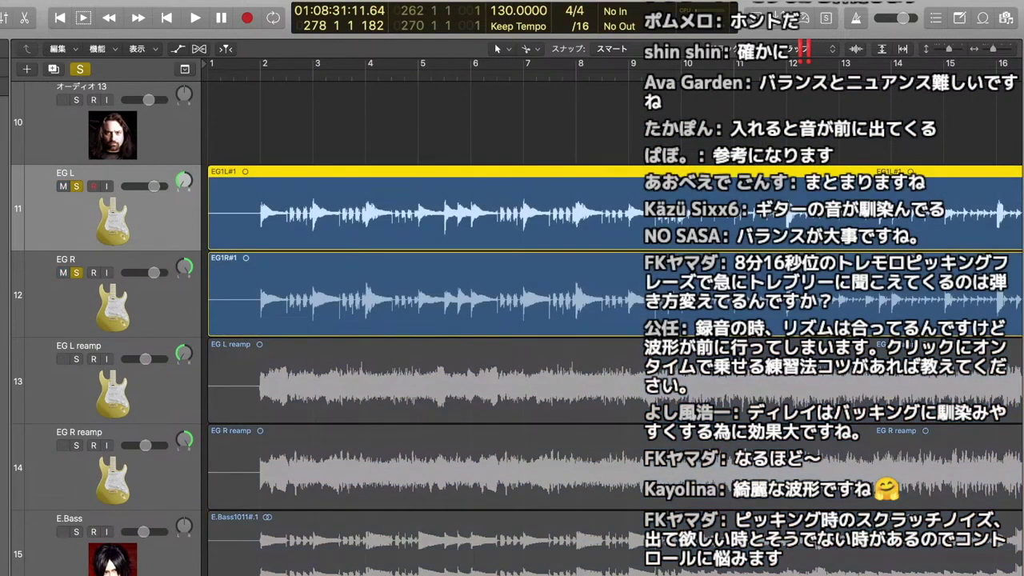
- Play the soloed EG L and EG R tracks from the song's start to about bar 15 while examining their waveforms up close
{"action": "left_click", "coordinate": [251, 75]}
{"action": "key", "text": "space"}
{"action": "scroll", "coordinate": [323, 240], "scroll_direction": "up", "scroll_amount": 6}
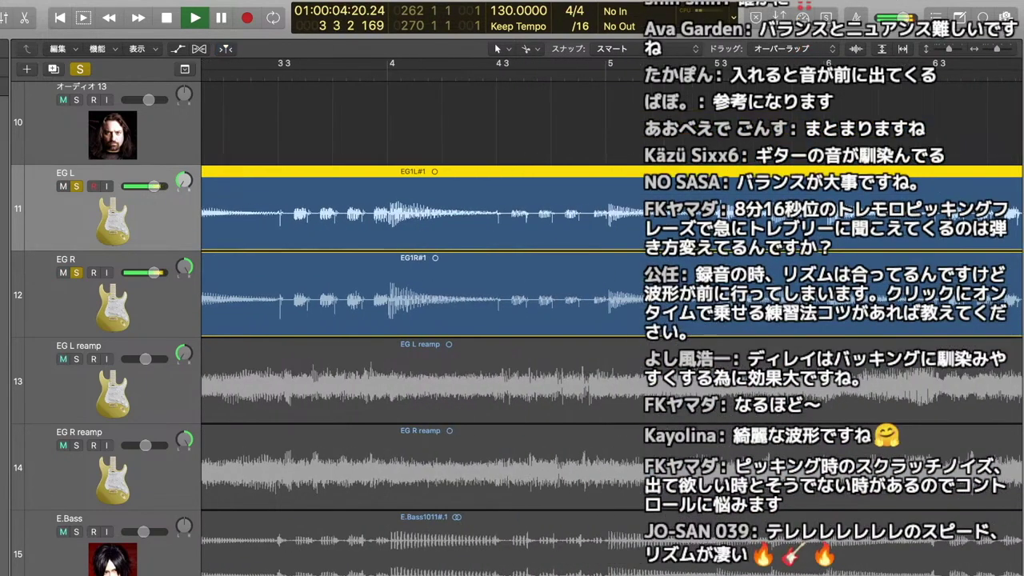
{"action": "key", "text": "super+Right"}
{"action": "key", "text": "super+Right"}
{"action": "key", "text": "super+Right"}
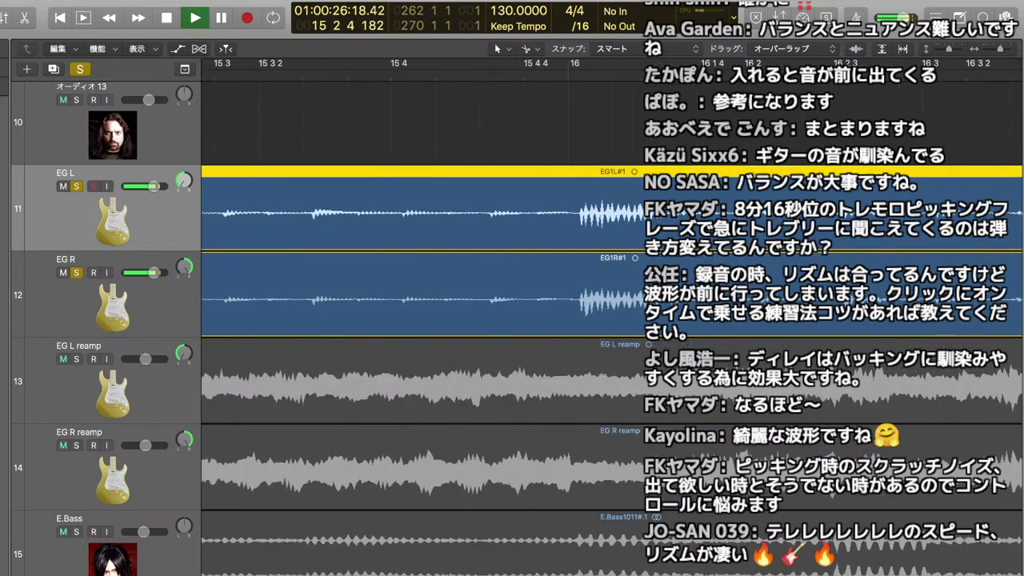
{"action": "key", "text": "space"}
- Solo EG L reamp and EG R reamp instead, and play them through bar 266, stopping at bar 267
{"action": "scroll", "coordinate": [613, 320], "scroll_direction": "right", "scroll_amount": 2}
{"action": "key", "text": "super+Left"}
{"action": "key", "text": "super+Left"}
{"action": "key", "text": "super+Left"}
{"action": "key", "text": "super+Left"}
{"action": "key", "text": "super+Left"}
{"action": "key", "text": "super+Left"}
{"action": "key", "text": "super+Left"}
{"action": "key", "text": "super+Left"}
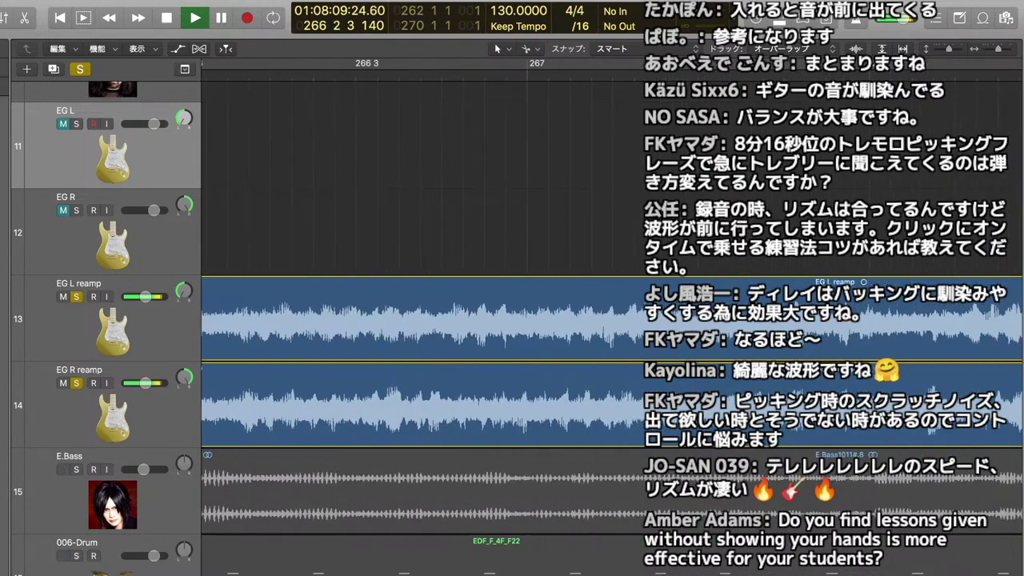
{"action": "key", "text": "space"}
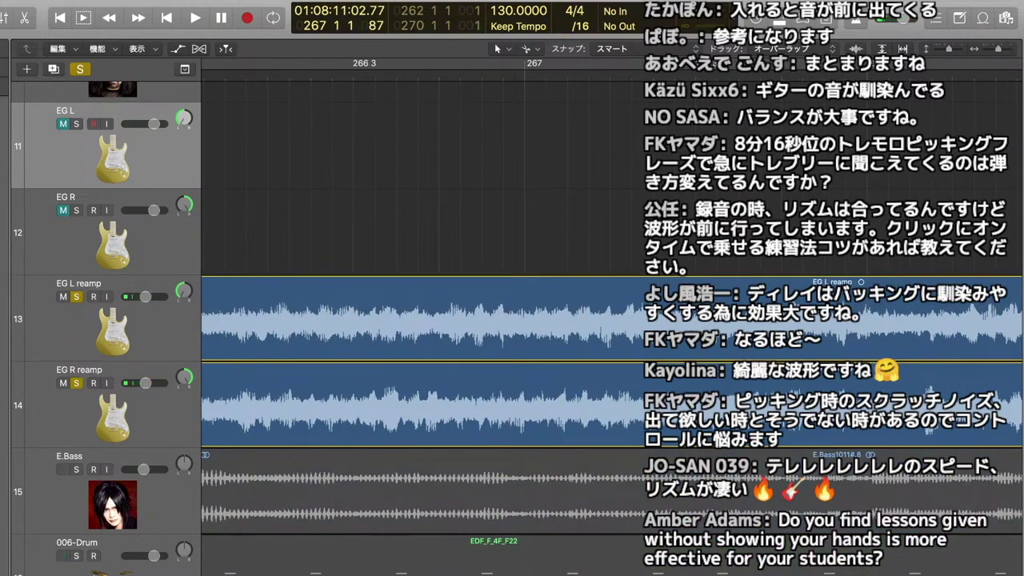
- Play the reamped guitars from bar 261 with 006-Drum and E.Bass added by solo, stop around bar 272, and unsolo both
{"action": "scroll", "coordinate": [424, 320], "scroll_direction": "left", "scroll_amount": 15}
{"action": "scroll", "coordinate": [424, 320], "scroll_direction": "right", "scroll_amount": 6}
{"action": "left_click", "coordinate": [328, 75]}
{"action": "key", "text": "space"}
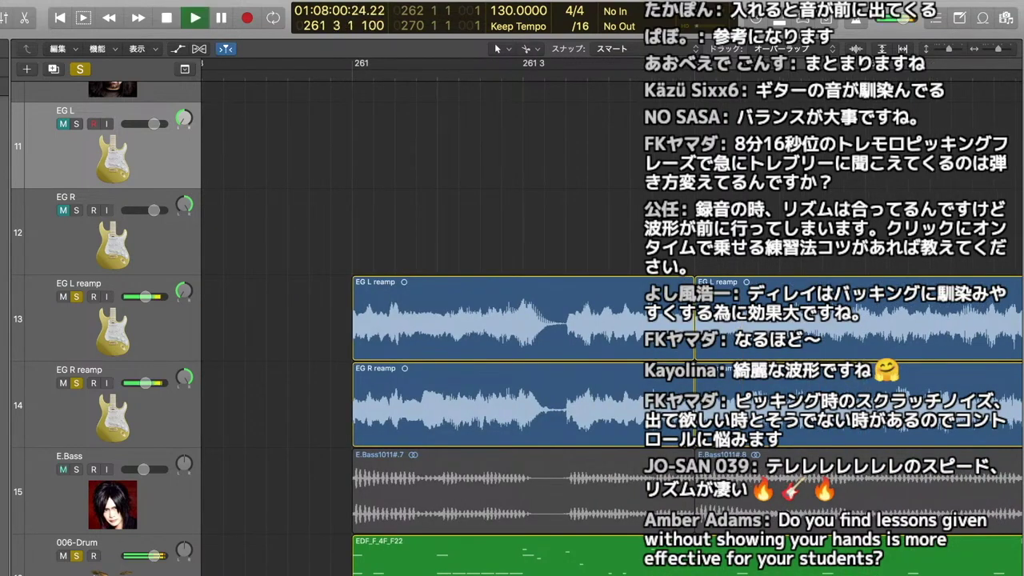
{"action": "scroll", "coordinate": [424, 320], "scroll_direction": "right", "scroll_amount": 6}
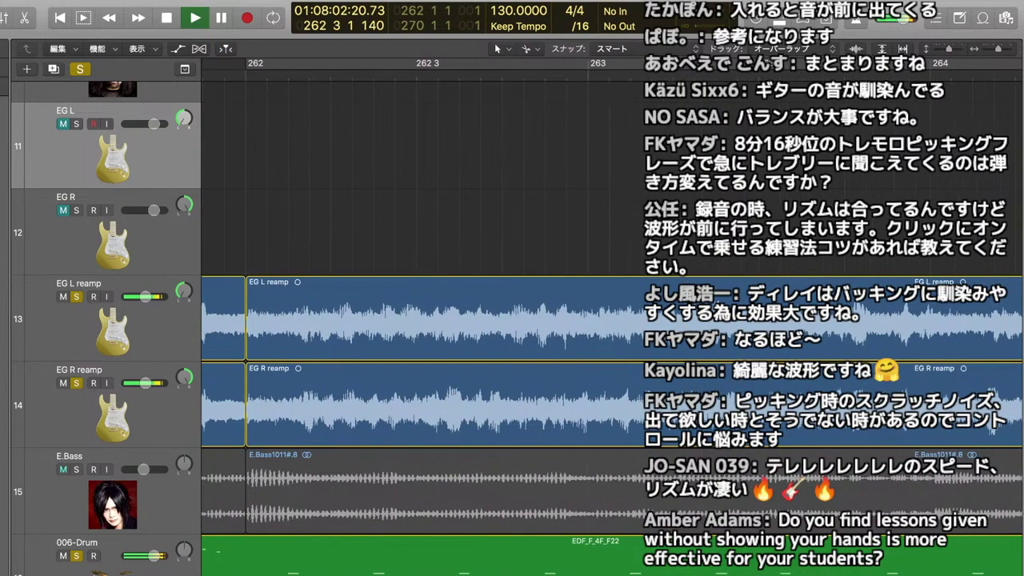
{"action": "key", "text": "super+Left"}
{"action": "key", "text": "super+Left"}
{"action": "key", "text": "super+Left"}
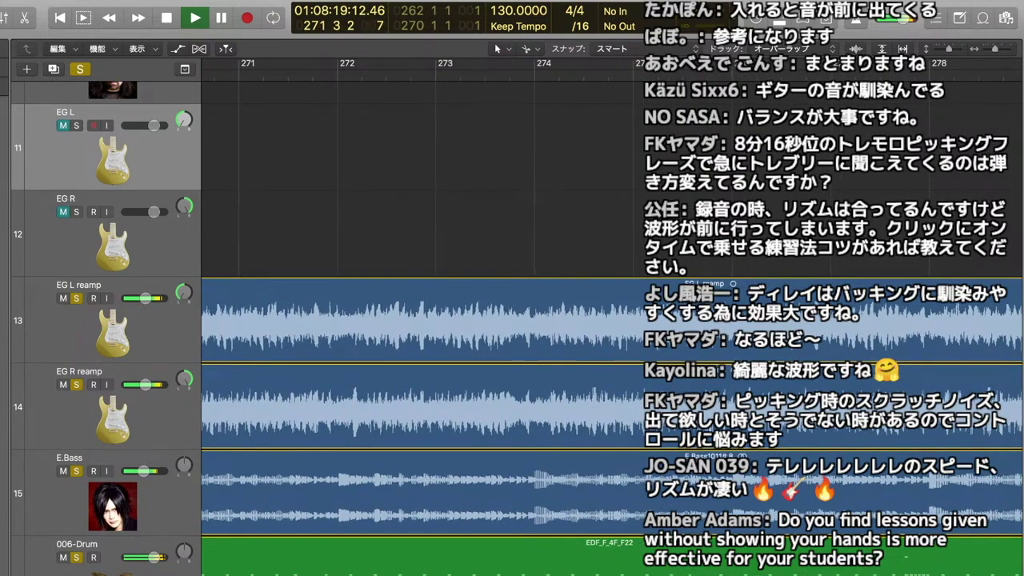
{"action": "key", "text": "space"}
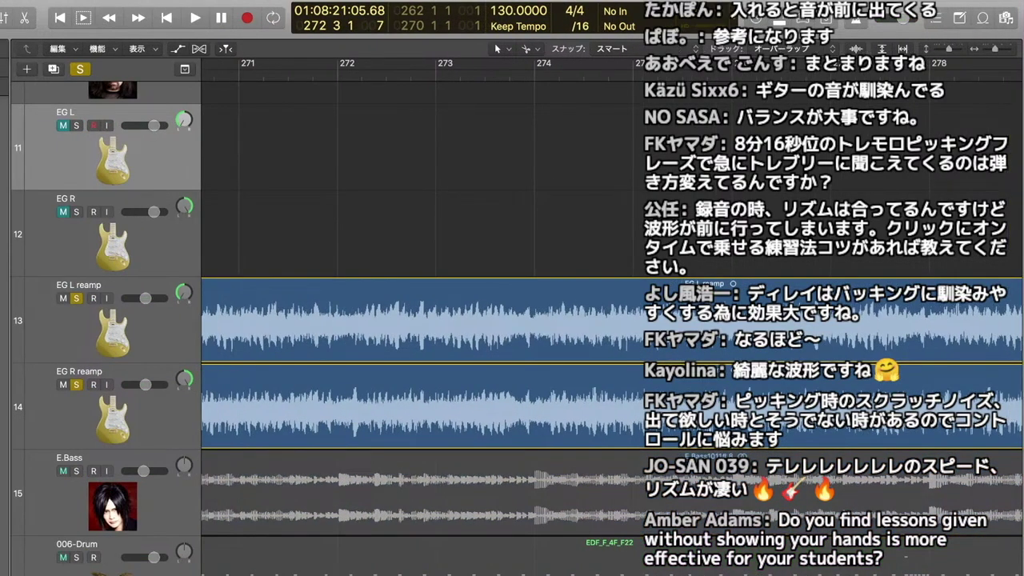
- Play the soloed EG L reamp and EG R reamp tracks against the metronome click, stopping in bar 272
{"action": "scroll", "coordinate": [544, 320], "scroll_direction": "left", "scroll_amount": 15}
{"action": "key", "text": "space"}
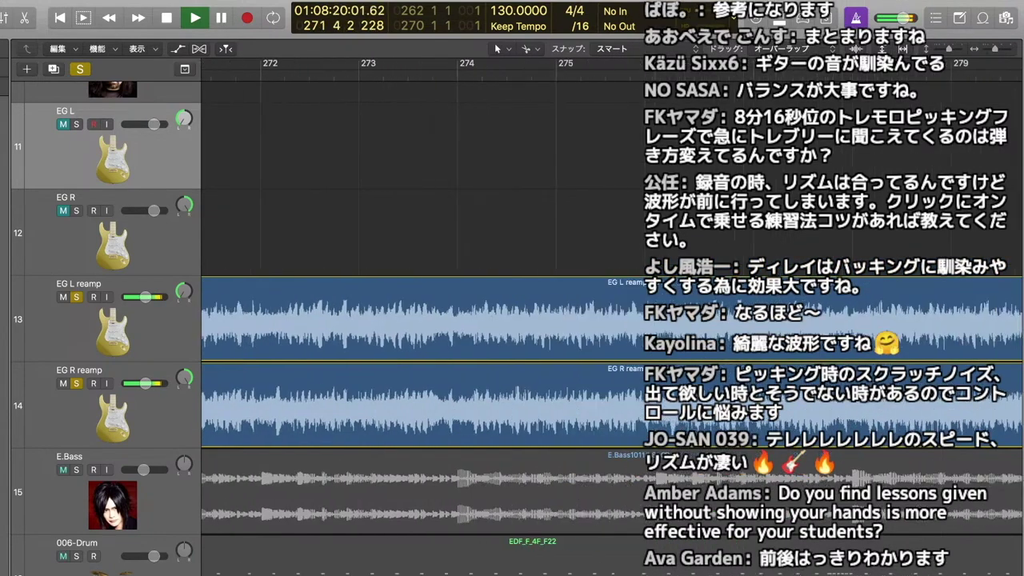
{"action": "key", "text": "space"}
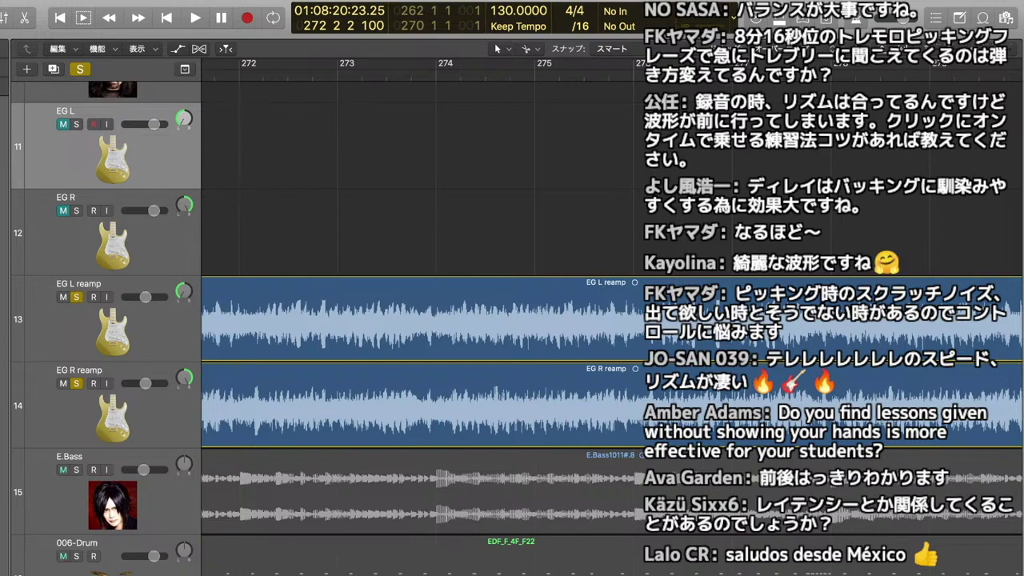
- Look through the arrangement to the end of the song and back to the section starting at bar 261
{"action": "scroll", "coordinate": [512, 320], "scroll_direction": "right", "scroll_amount": 20}
{"action": "scroll", "coordinate": [416, 320], "scroll_direction": "right", "scroll_amount": 3}
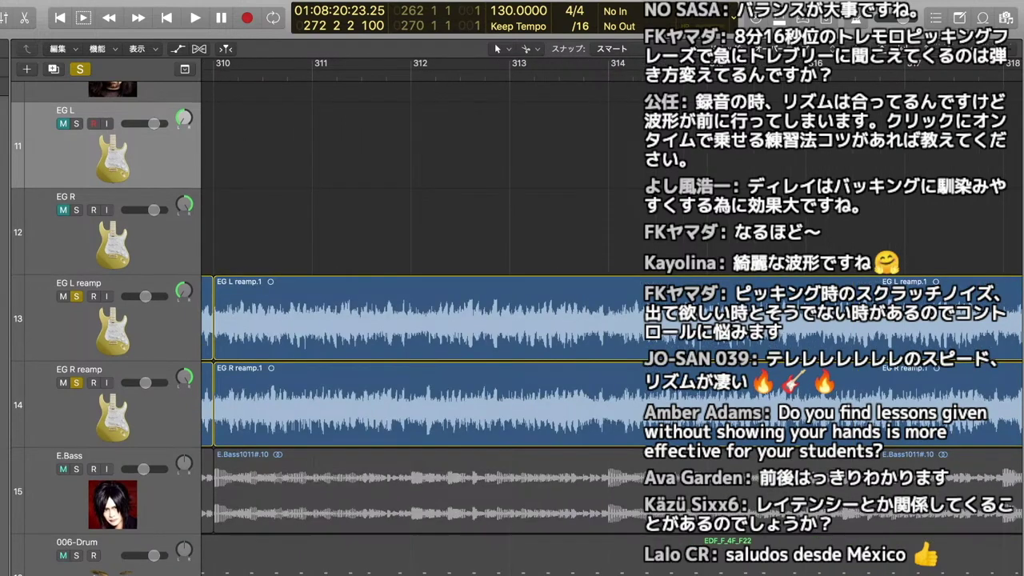
{"action": "scroll", "coordinate": [416, 320], "scroll_direction": "right", "scroll_amount": 20}
{"action": "scroll", "coordinate": [416, 320], "scroll_direction": "down", "scroll_amount": 5}
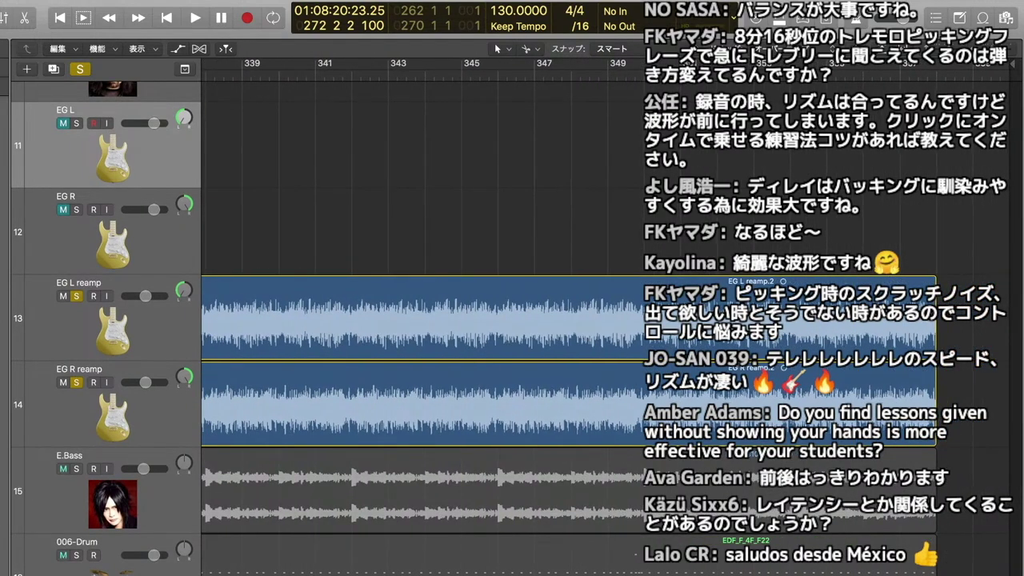
{"action": "scroll", "coordinate": [416, 320], "scroll_direction": "left", "scroll_amount": 1}
{"action": "scroll", "coordinate": [513, 320], "scroll_direction": "left", "scroll_amount": 15}
{"action": "scroll", "coordinate": [512, 320], "scroll_direction": "down", "scroll_amount": 2}
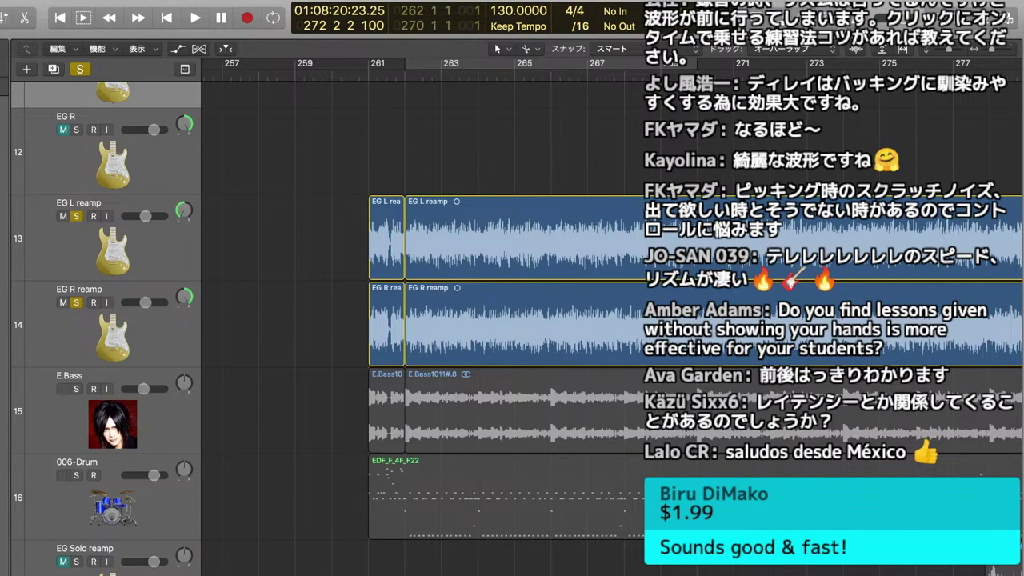
{"action": "scroll", "coordinate": [512, 320], "scroll_direction": "right", "scroll_amount": 5}
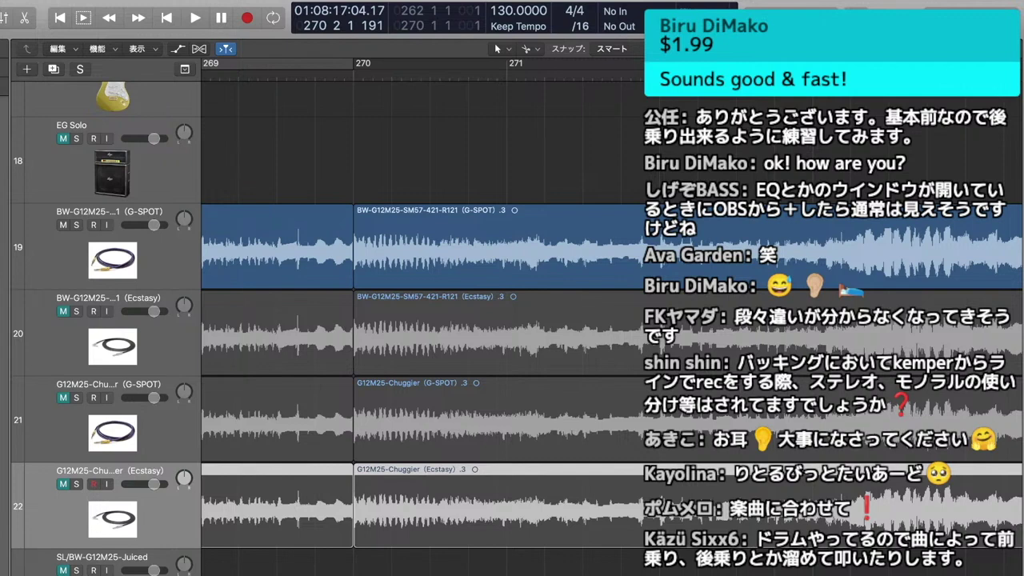
- Unmute BW-G12M25 (Ecstasy) alongside BW-G12M25 (G-SPOT), and go back to the start of both takes near bar 262
{"action": "left_click", "coordinate": [112, 248]}
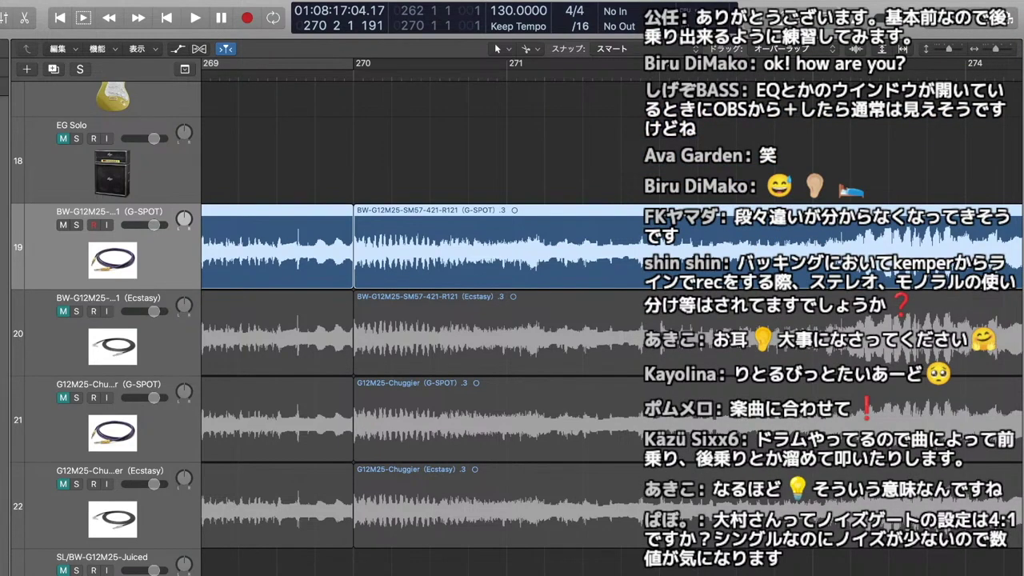
{"action": "key", "text": "Down"}
{"action": "key", "text": "m"}
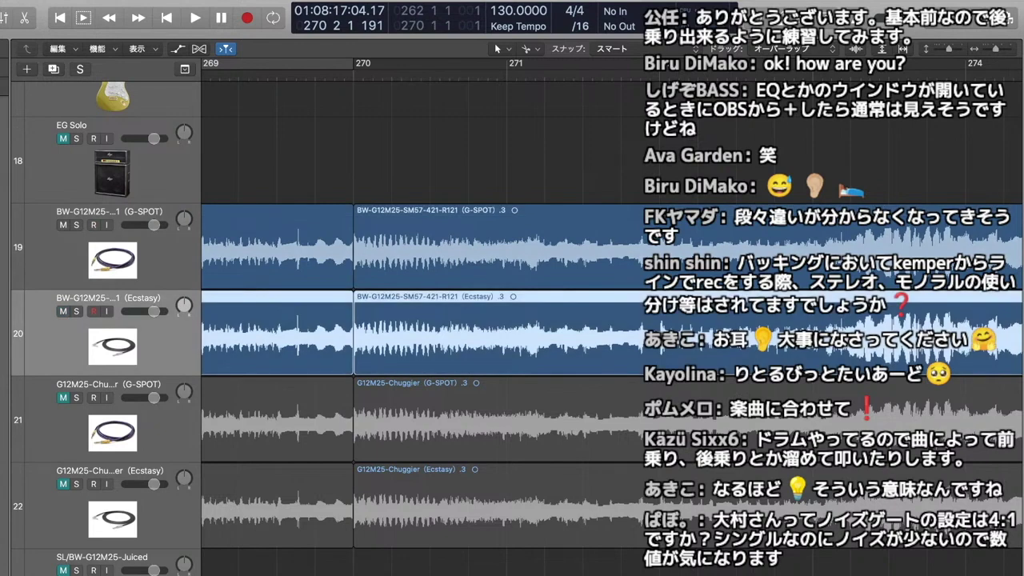
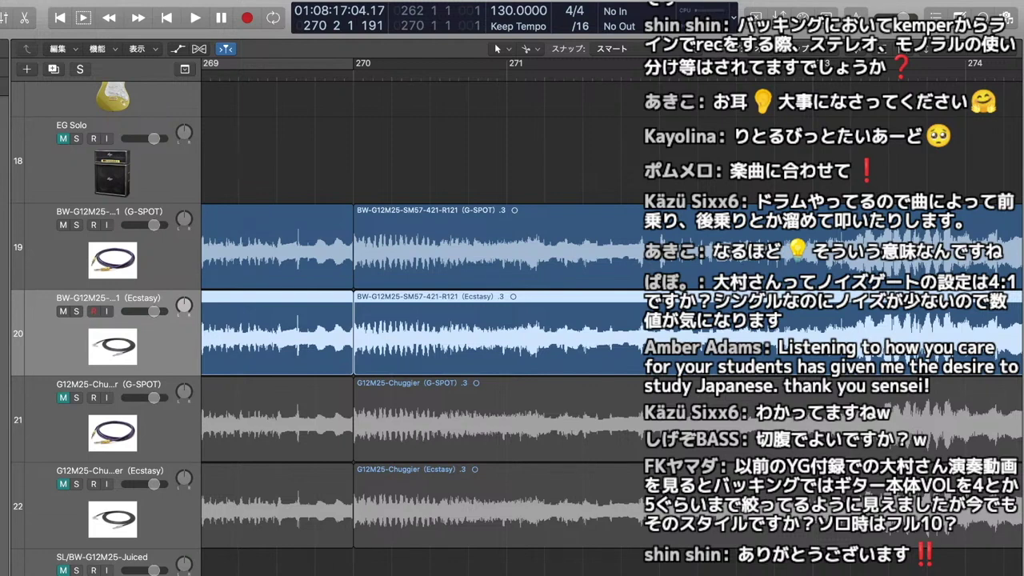
{"action": "scroll", "coordinate": [417, 320], "scroll_direction": "left", "scroll_amount": 3}
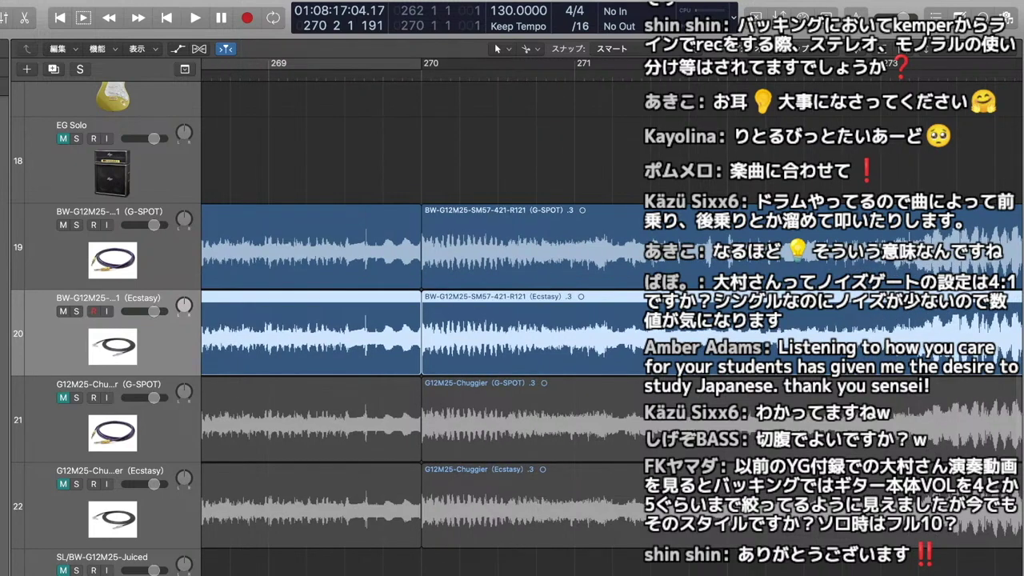
{"action": "scroll", "coordinate": [417, 320], "scroll_direction": "left", "scroll_amount": 10}
{"action": "scroll", "coordinate": [417, 320], "scroll_direction": "left", "scroll_amount": 2}
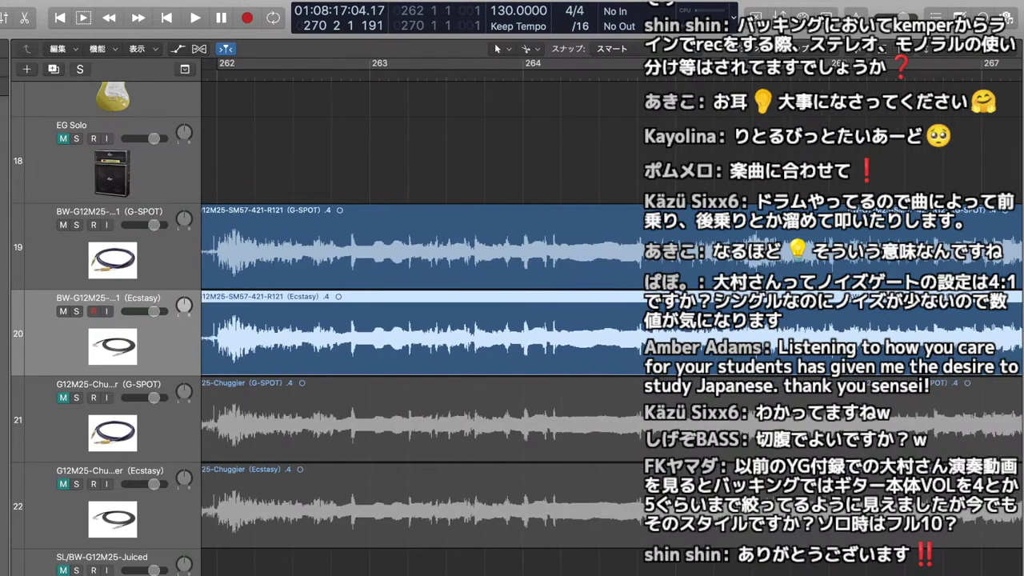
{"action": "scroll", "coordinate": [416, 321], "scroll_direction": "left", "scroll_amount": 5}
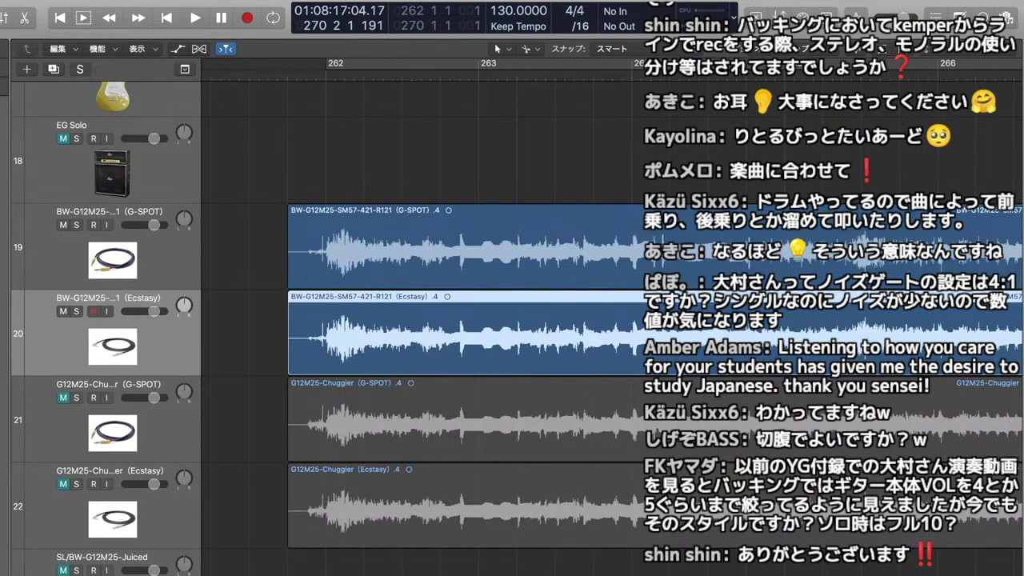
{"action": "scroll", "coordinate": [416, 320], "scroll_direction": "right", "scroll_amount": 4}
{"action": "scroll", "coordinate": [417, 320], "scroll_direction": "left", "scroll_amount": 6}
{"action": "scroll", "coordinate": [416, 321], "scroll_direction": "right", "scroll_amount": 2}
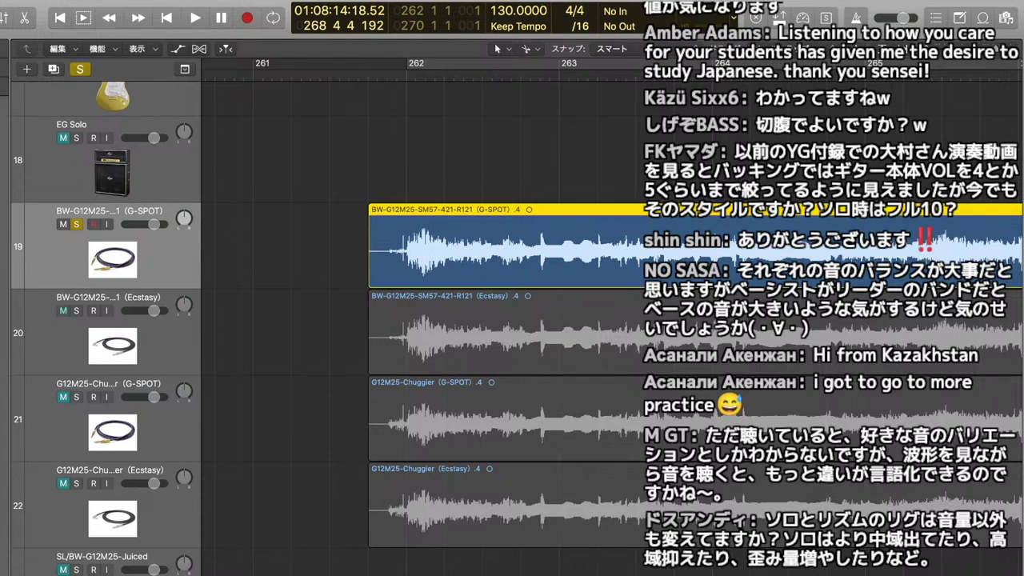
- Play the soloed BW-G12M25 (G-SPOT) take from bar 261 in short repeated passages, stopping just after bar 263
{"action": "scroll", "coordinate": [512, 360], "scroll_direction": "right", "scroll_amount": 3}
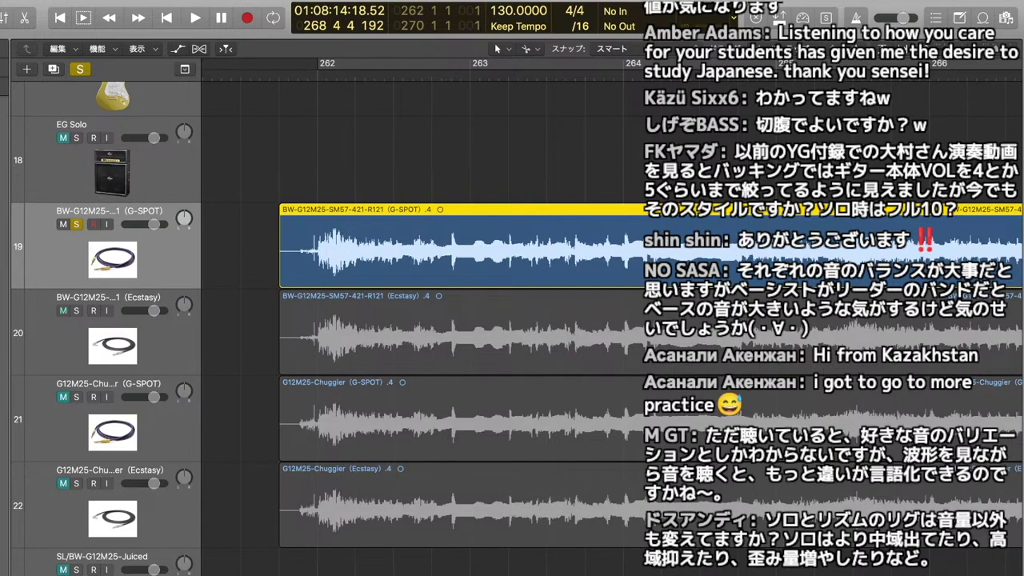
{"action": "left_click", "coordinate": [299, 75]}
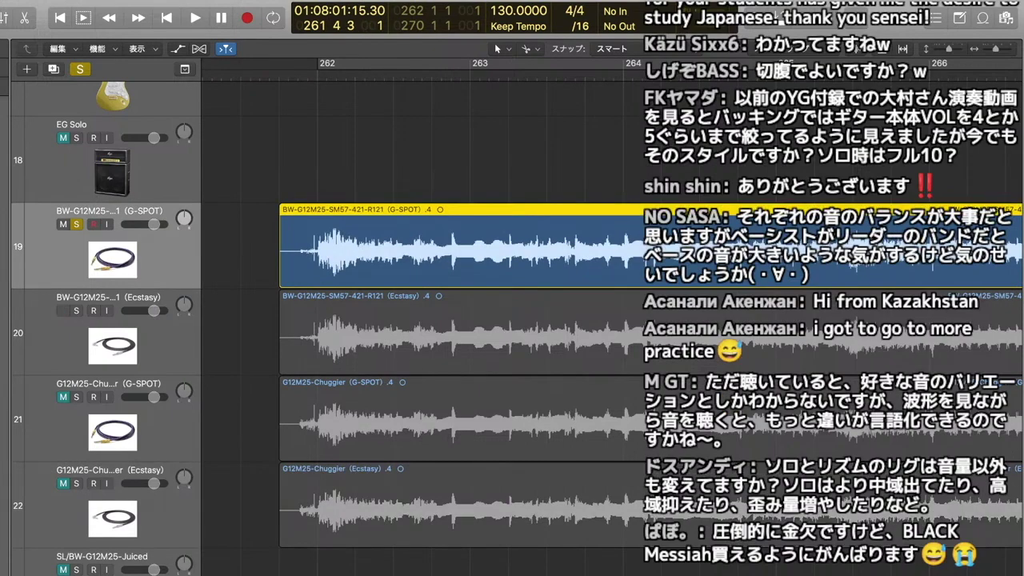
{"action": "key", "text": "space"}
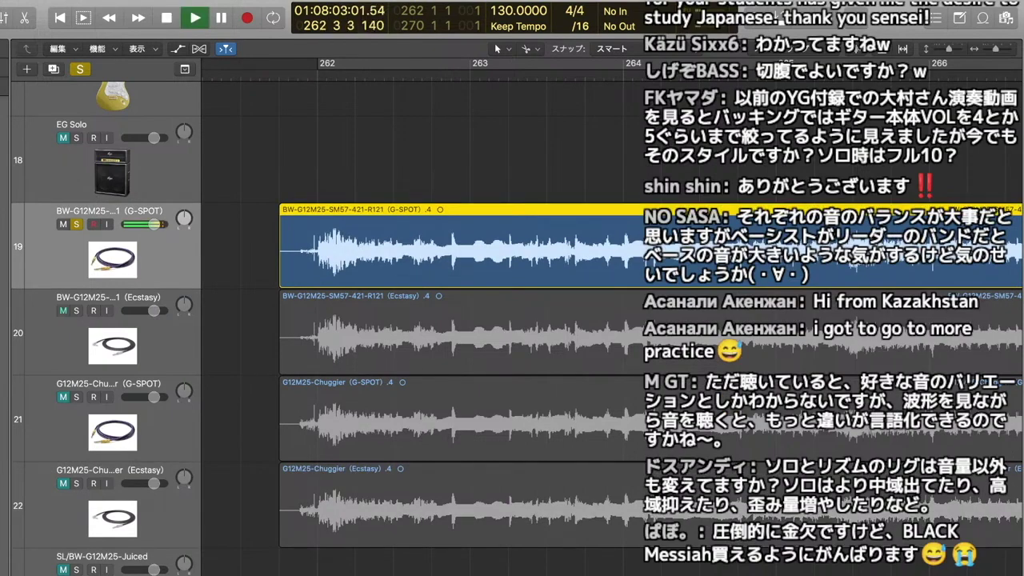
{"action": "key", "text": "space"}
{"action": "key", "text": "space"}
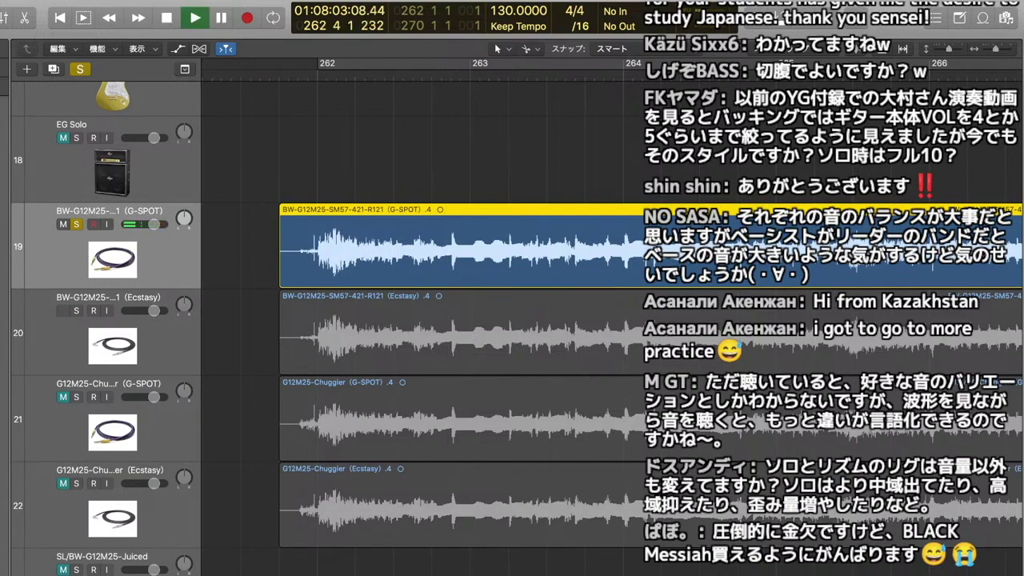
{"action": "key", "text": "space"}
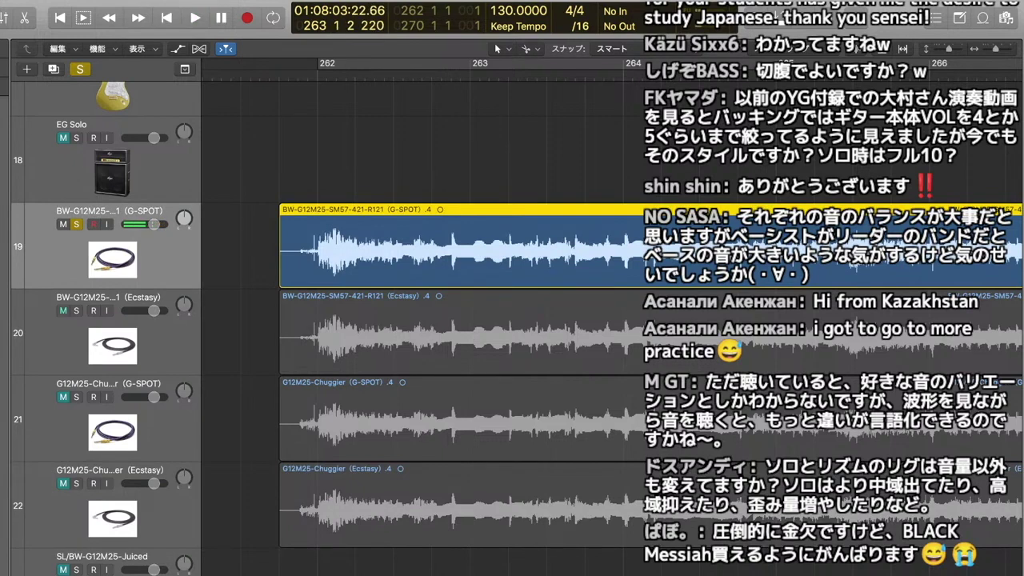
- Compare the phrase around bars 262–263 with BW-G12M25 (Ecstasy) soloed and with G12M25-Chuggier (G-SPOT) soloed
{"action": "key", "text": "Down"}
{"action": "key", "text": "space"}
{"action": "key", "text": "space"}
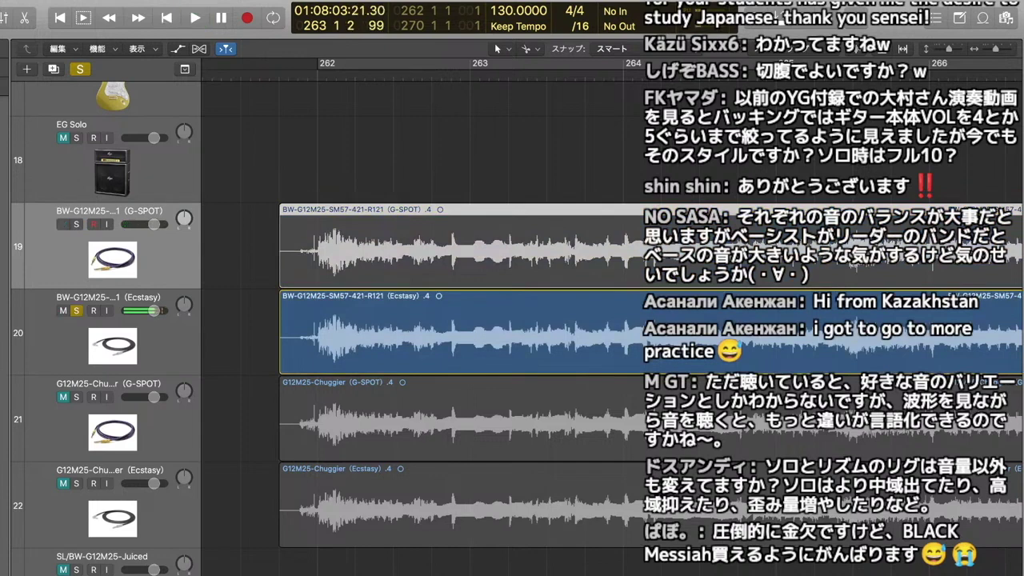
{"action": "key", "text": "Down"}
{"action": "key", "text": "space"}
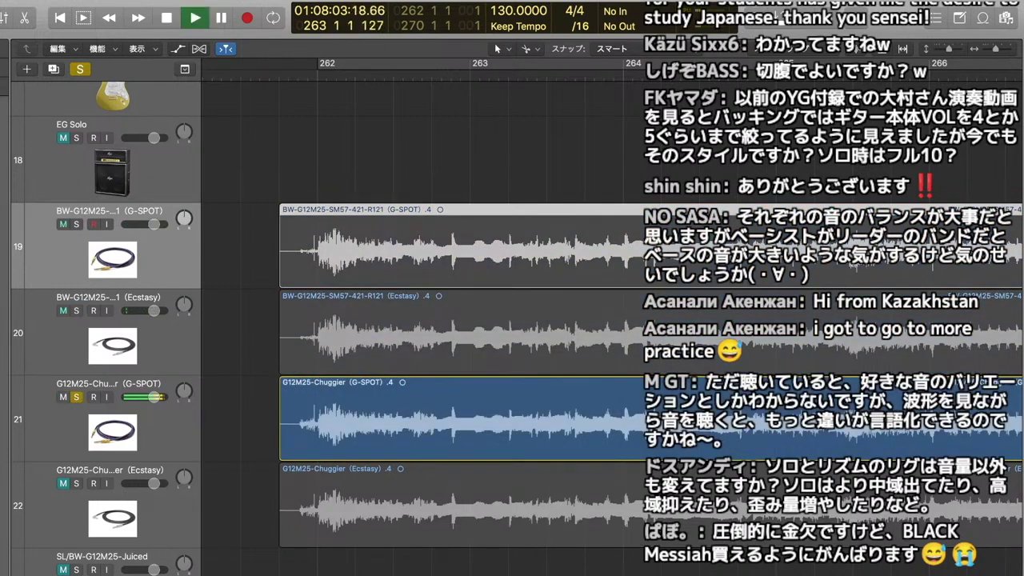
{"action": "key", "text": "space"}
- Play the phrase around bars 262–263 with G12M25-Chuggier (Ecstasy) soloed, stop, and clear the solo
{"action": "key", "text": "Down"}
{"action": "key", "text": "space"}
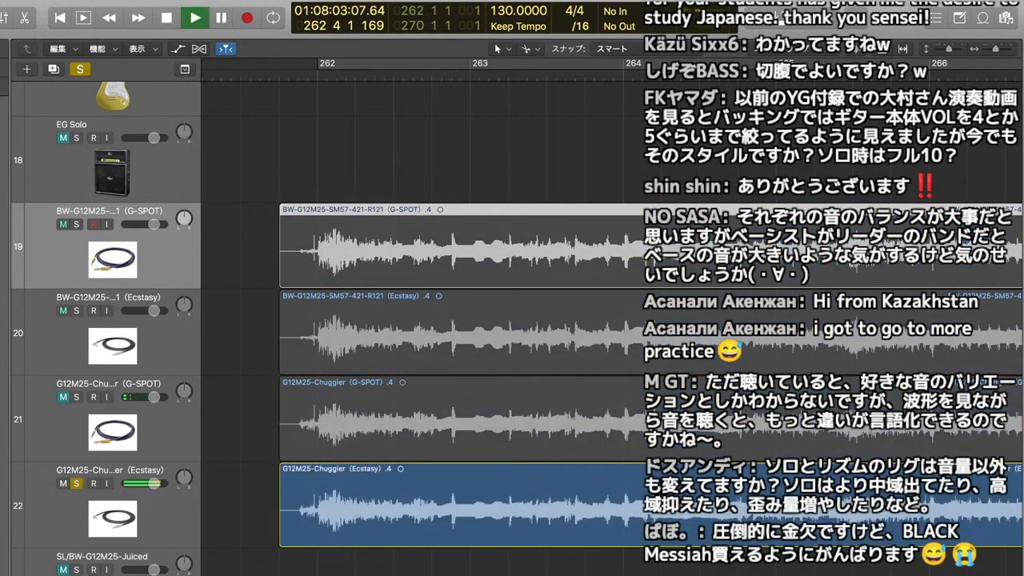
{"action": "key", "text": "space"}
{"action": "left_click", "coordinate": [77, 484]}
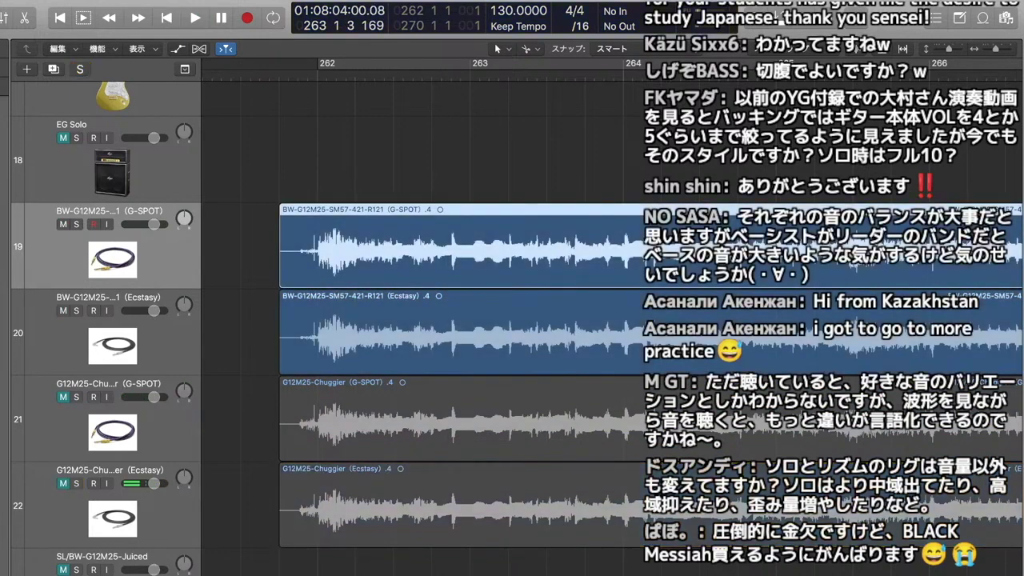
- Solo BW-G12M25 (G-SPOT), play on to bar 265, repeat the short bar 265 phrase several times, and unsolo it
{"action": "key", "text": "s"}
{"action": "key", "text": "space"}
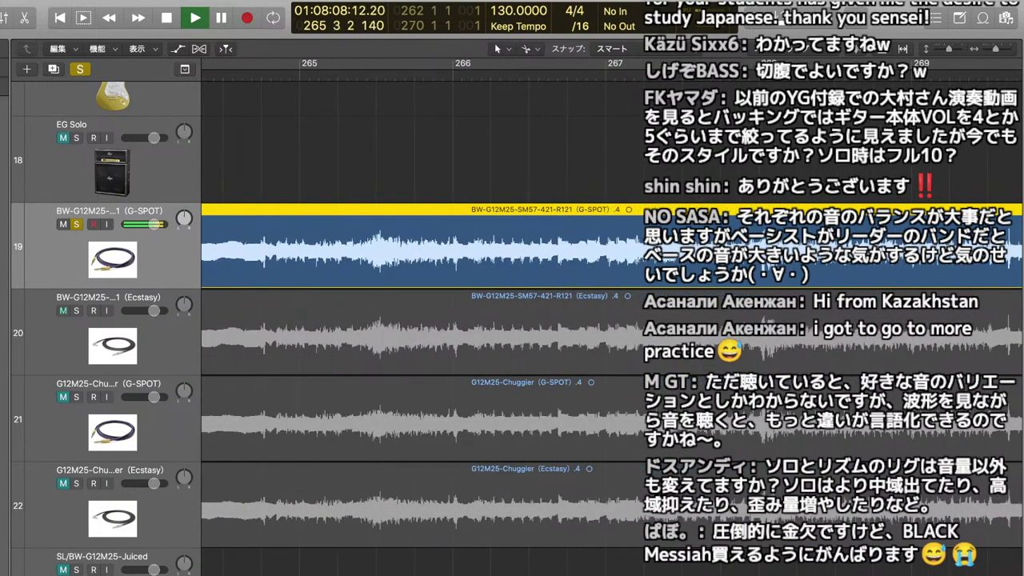
{"action": "key", "text": "space"}
{"action": "key", "text": "space"}
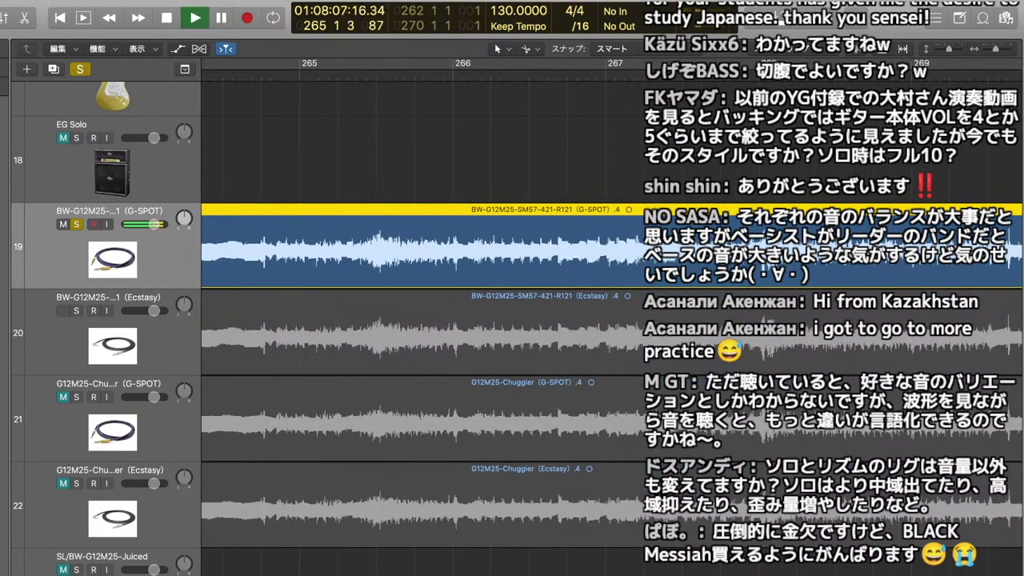
{"action": "key", "text": "space"}
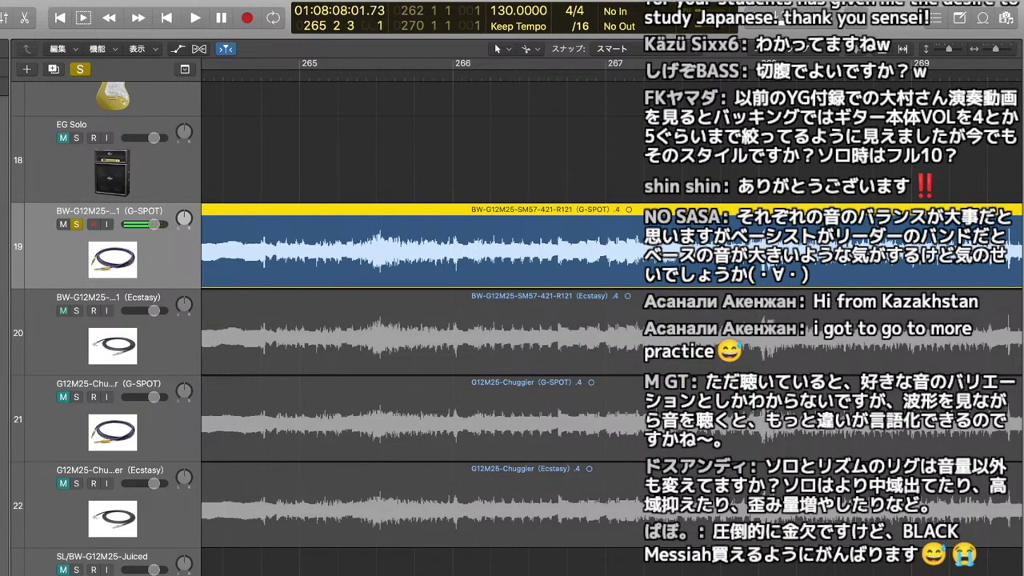
{"action": "key", "text": "space"}
{"action": "key", "text": "space"}
{"action": "key", "text": "space"}
{"action": "key", "text": "space"}
{"action": "key", "text": "s"}
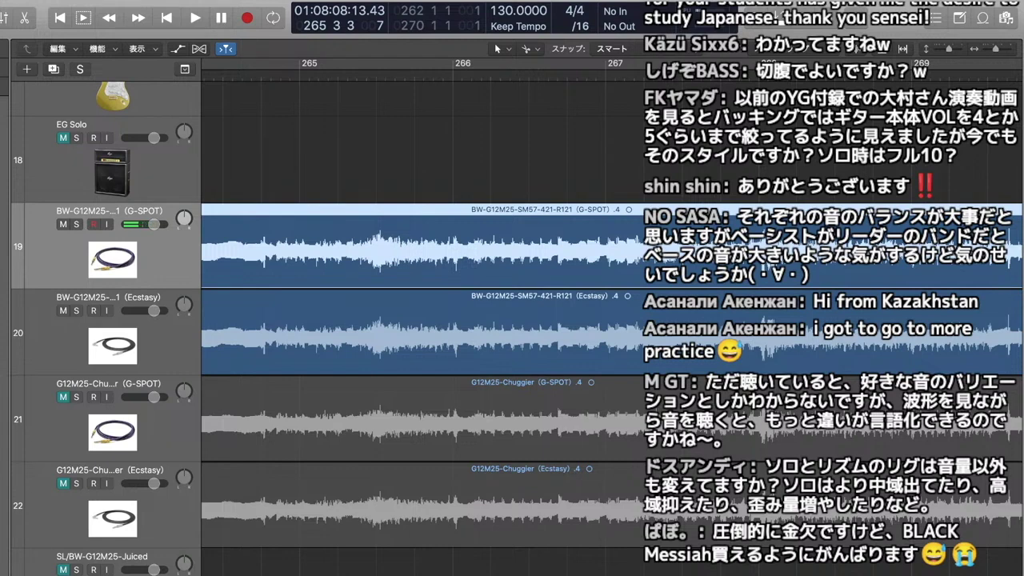
- Compare the bar 265 phrase with BW-G12M25 (Ecstasy) soloed and with G12M25-Chuggier (G-SPOT) soloed
{"action": "key", "text": "s"}
{"action": "key", "text": "space"}
{"action": "key", "text": "space"}
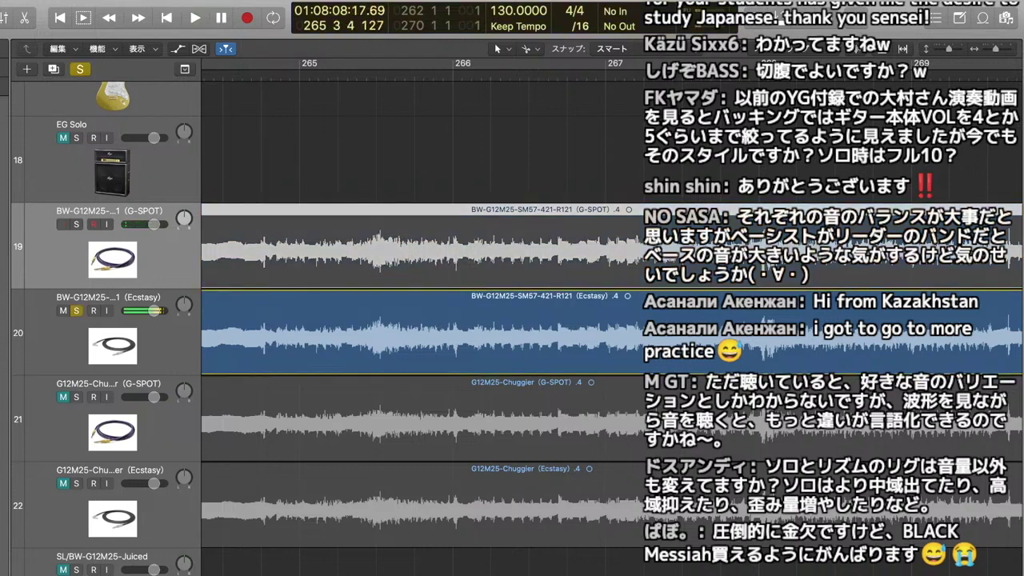
{"action": "key", "text": "s"}
{"action": "key", "text": "Down"}
{"action": "key", "text": "s"}
{"action": "key", "text": "space"}
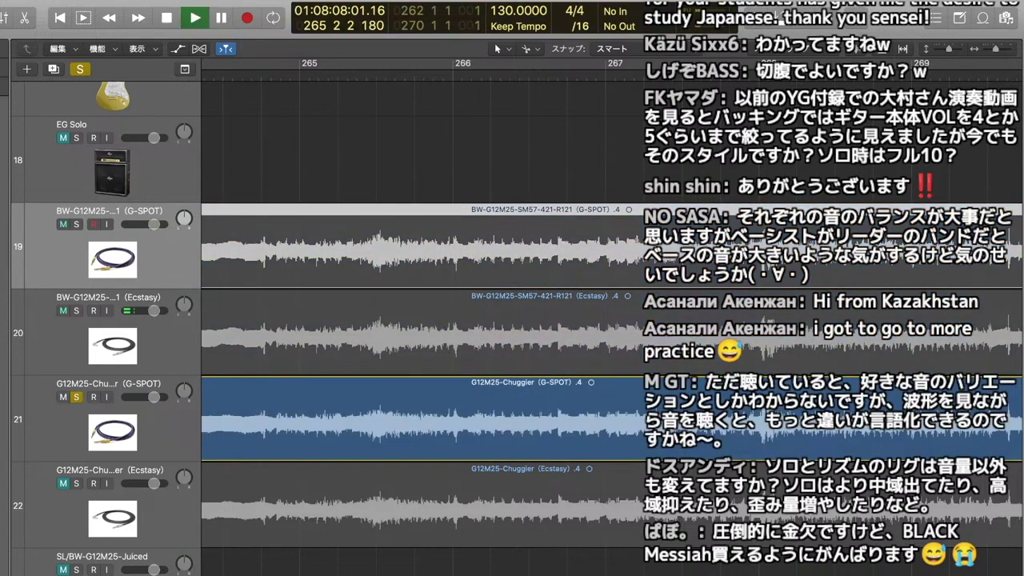
{"action": "key", "text": "space"}
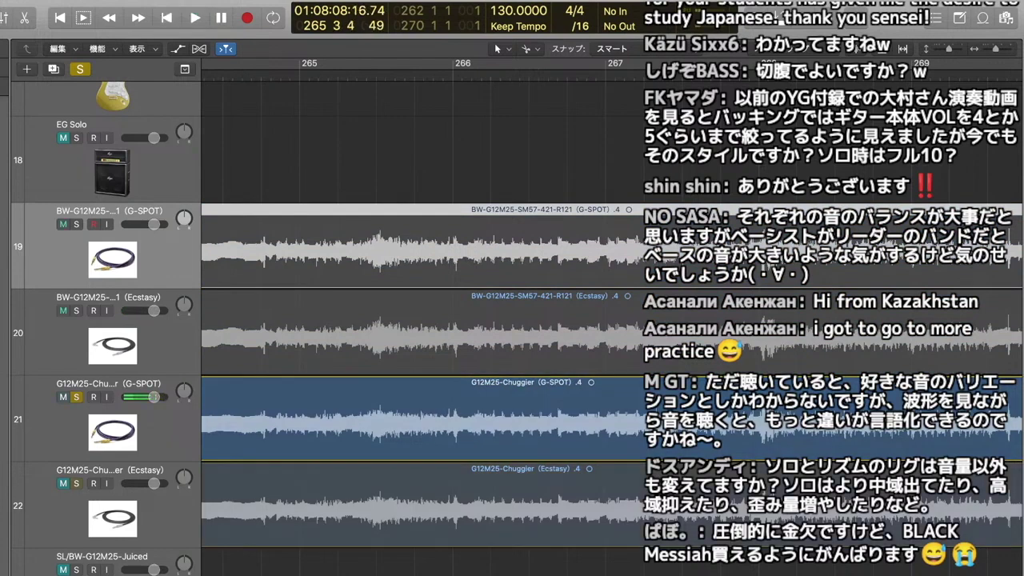
- Move the solo to G12M25-Chuggier (Ecstasy) and play the bar 265 phrase twice
{"action": "key", "text": "s"}
{"action": "key", "text": "Down"}
{"action": "key", "text": "s"}
{"action": "key", "text": "space"}
{"action": "key", "text": "space"}
{"action": "key", "text": "space"}
{"action": "key", "text": "space"}
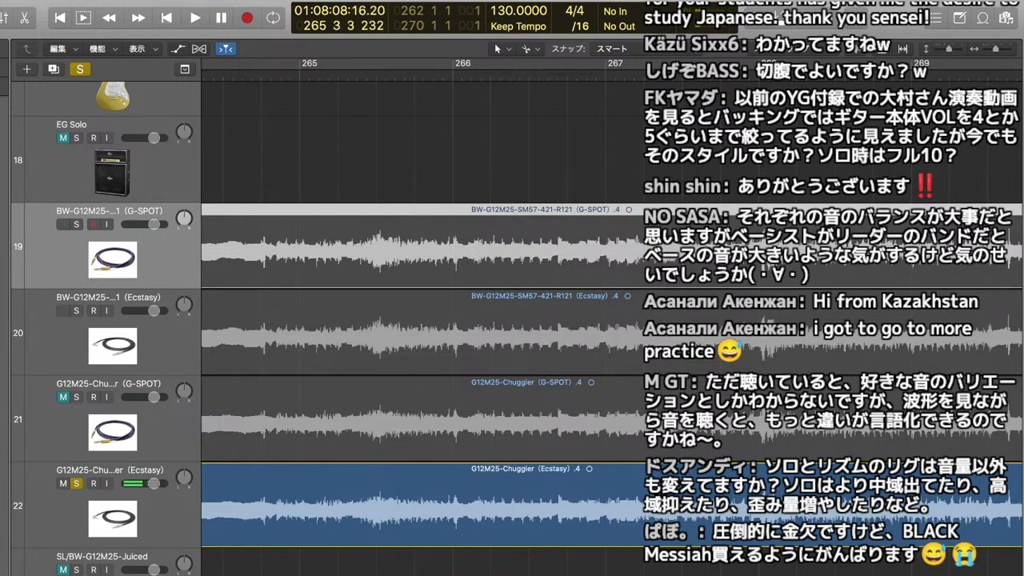
- Clear the solo on G12M25-Chuggier (Ecstasy) and mute BW-G12M25 (Ecstasy), keeping BW-G12M25 (G-SPOT) as the active take
{"action": "key", "text": "s"}
{"action": "key", "text": "Up"}
{"action": "key", "text": "Up"}
{"action": "key", "text": "shift+Up"}
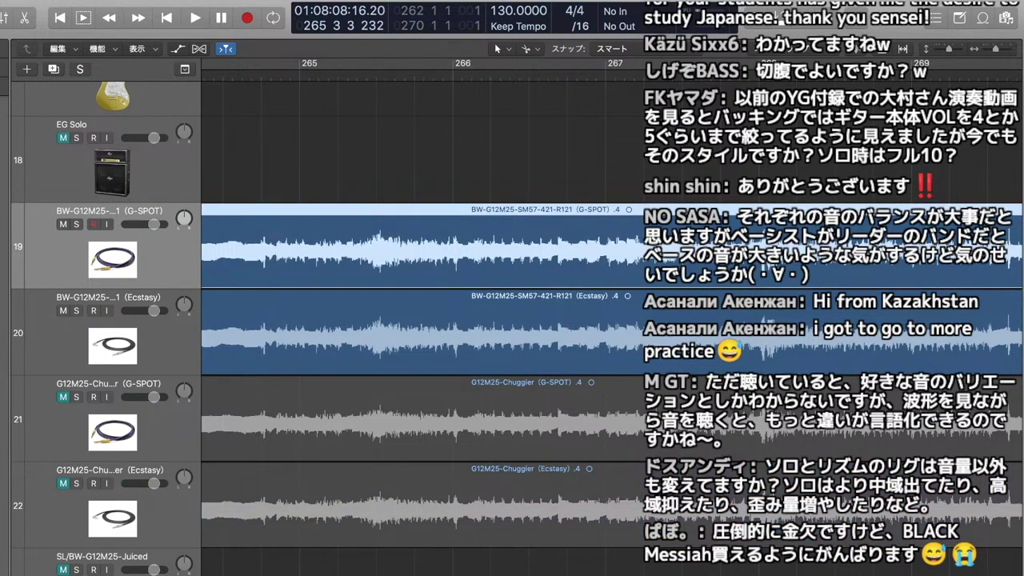
{"action": "key", "text": "Up"}
- Play BW-G12M25 (G-SPOT) from around bar 266 to bar 273, soloing it during playback
{"action": "scroll", "coordinate": [420, 320], "scroll_direction": "right", "scroll_amount": 3}
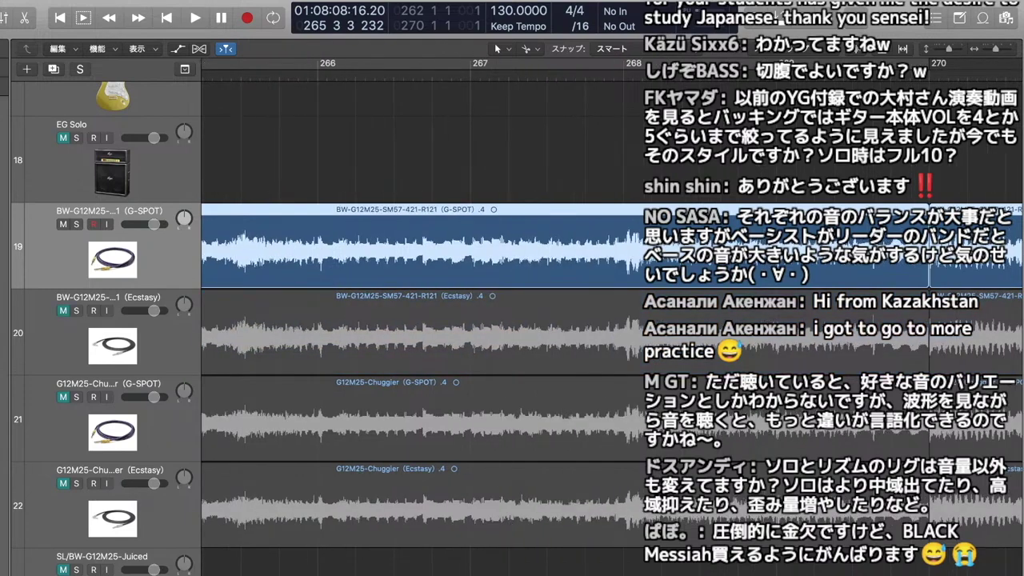
{"action": "key", "text": "space"}
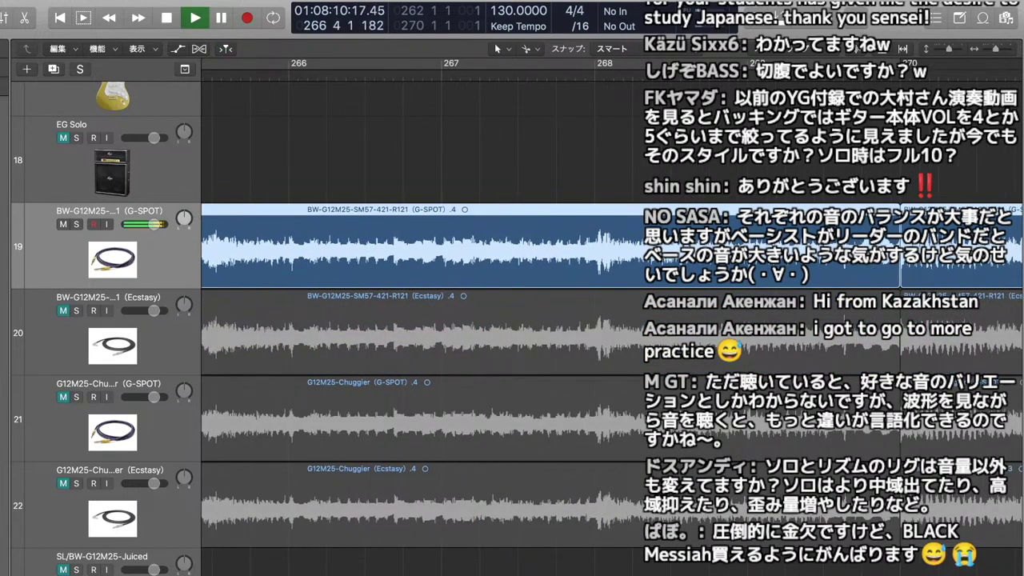
{"action": "key", "text": "s"}
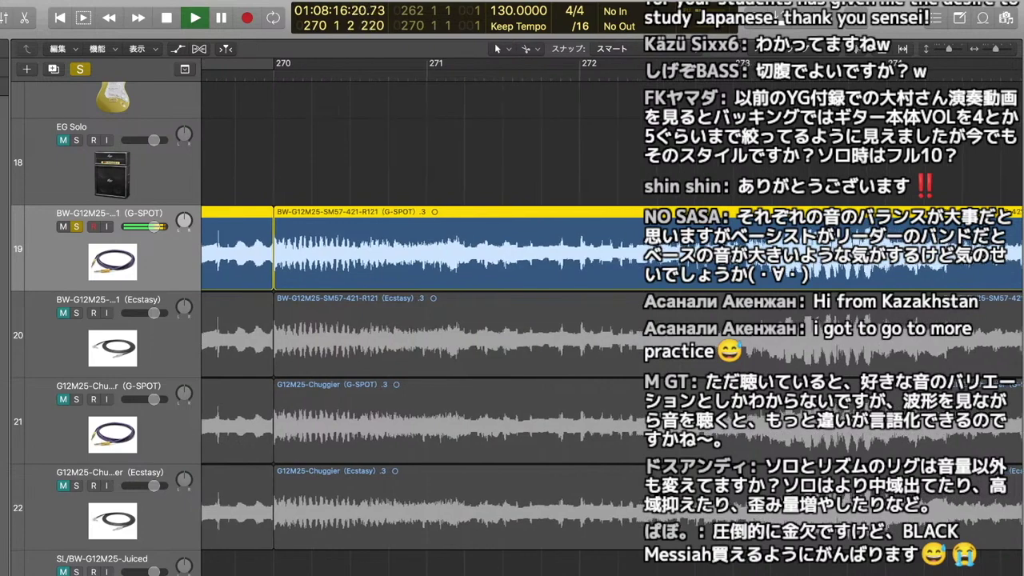
{"action": "scroll", "coordinate": [517, 329], "scroll_direction": "up", "scroll_amount": 1}
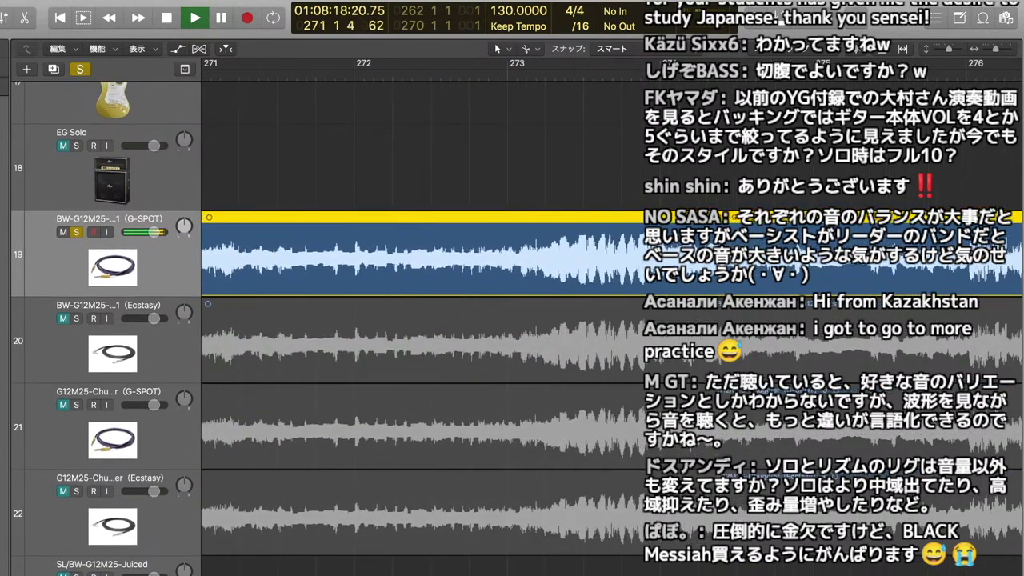
{"action": "scroll", "coordinate": [517, 329], "scroll_direction": "down", "scroll_amount": 3}
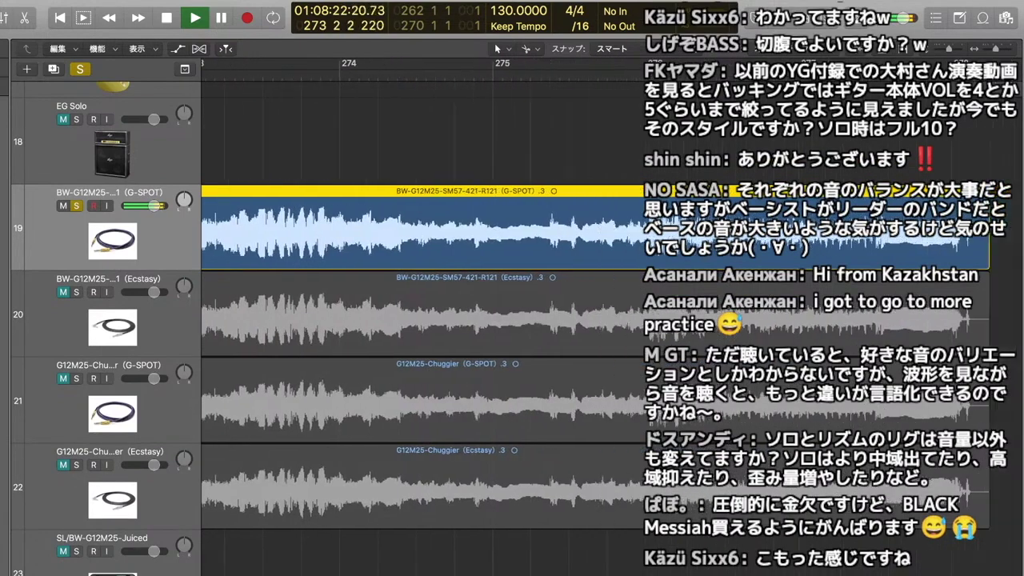
- Go back to bar 273 and replay the soloed BW-G12M25 (G-SPOT) phrase up to bar 274
{"action": "key", "text": "comma"}
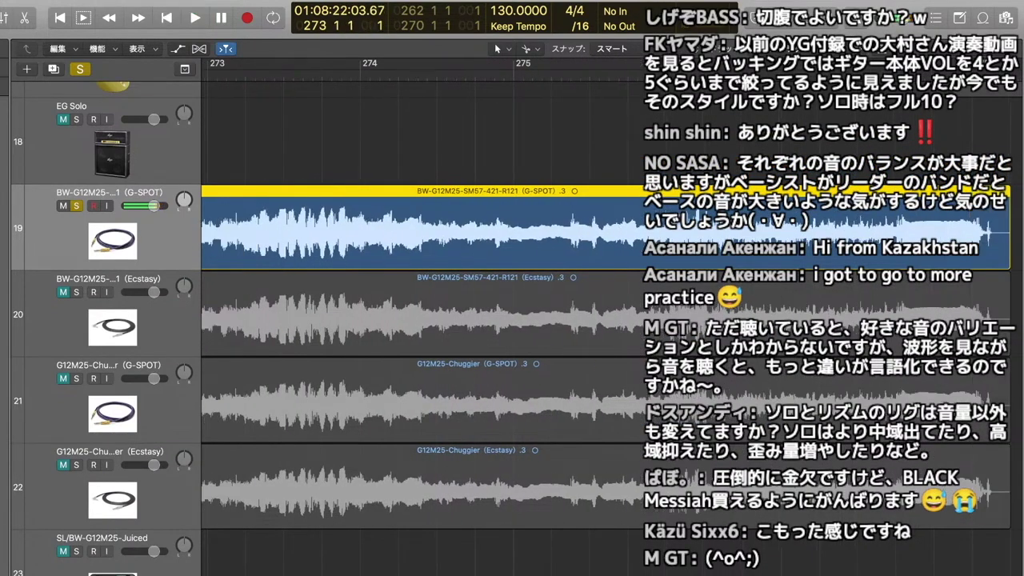
{"action": "key", "text": "space"}
{"action": "key", "text": "space"}
{"action": "key", "text": "space"}
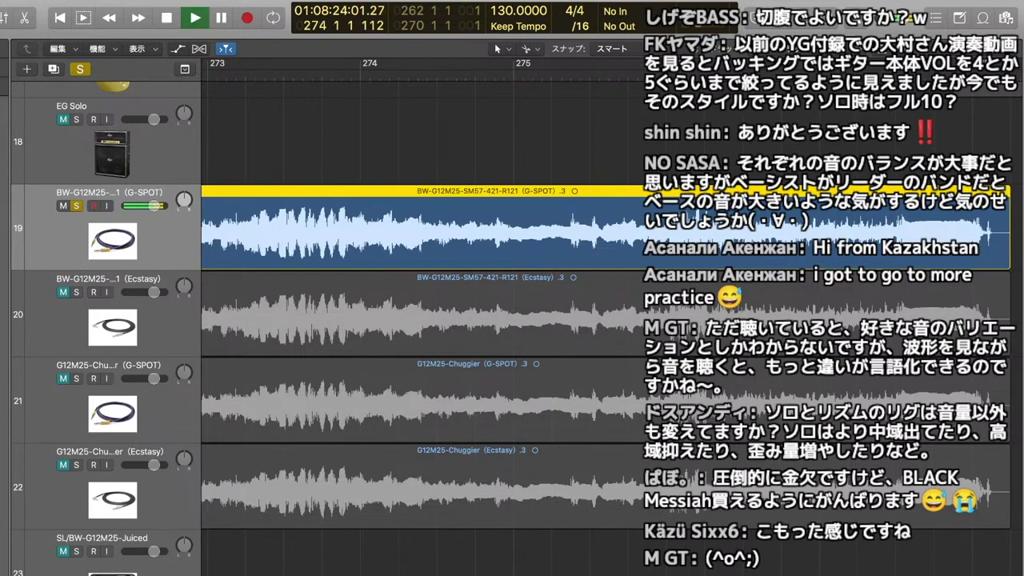
- Compare the phrase around bars 273–274 with BW-G12M25 (Ecstasy) soloed and with G12M25-Chuggier (G-SPOT) soloed
{"action": "key", "text": "Down"}
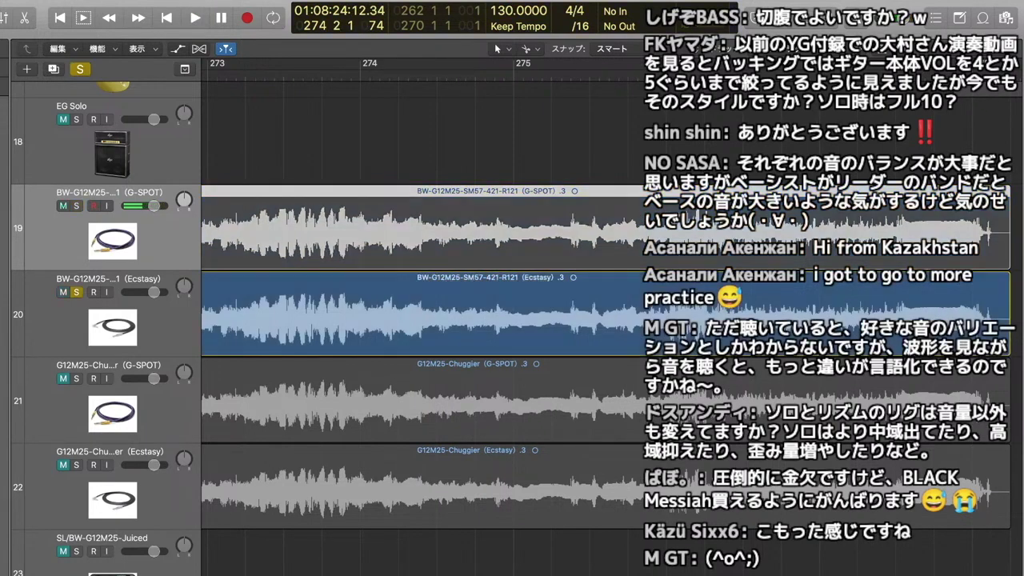
{"action": "key", "text": "space"}
{"action": "key", "text": "Down"}
{"action": "key", "text": "space"}
{"action": "key", "text": "space"}
{"action": "key", "text": "space"}
- Play the phrase around bars 273–274 with G12M25-Chuggier (Ecstasy) soloed, and return to BW-G12M25 (G-SPOT) with solo off
{"action": "key", "text": "Up"}
{"action": "key", "text": "Up"}
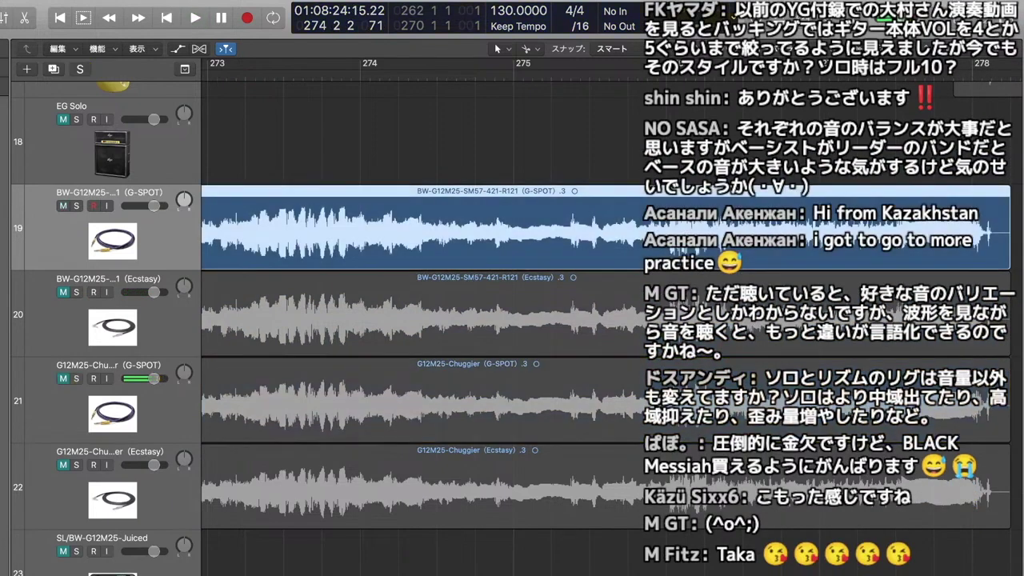
{"action": "key", "text": "Down"}
{"action": "key", "text": "Down"}
{"action": "key", "text": "Down"}
{"action": "key", "text": "space"}
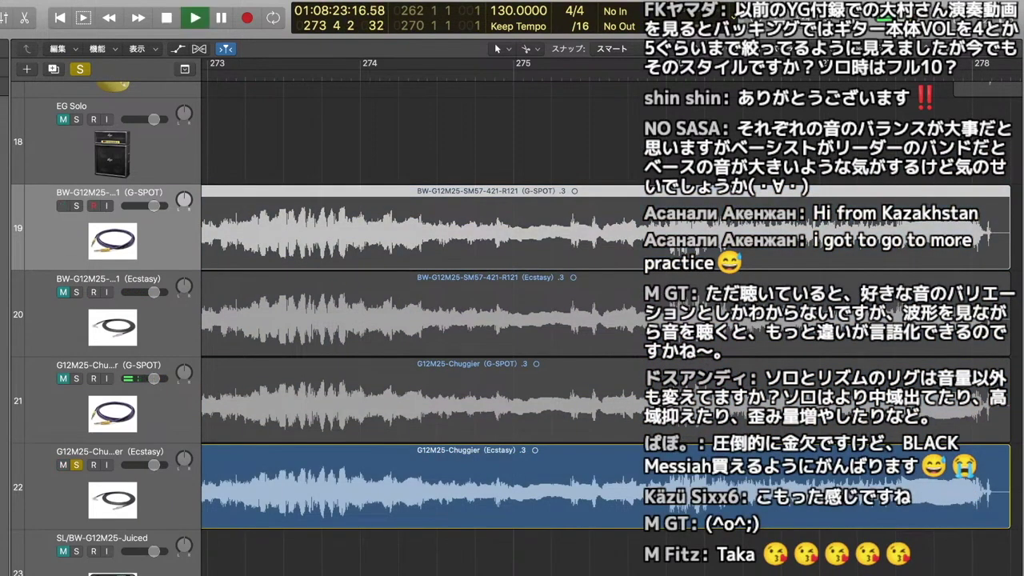
{"action": "key", "text": "space"}
{"action": "key", "text": "Up"}
{"action": "key", "text": "Up"}
{"action": "key", "text": "Up"}
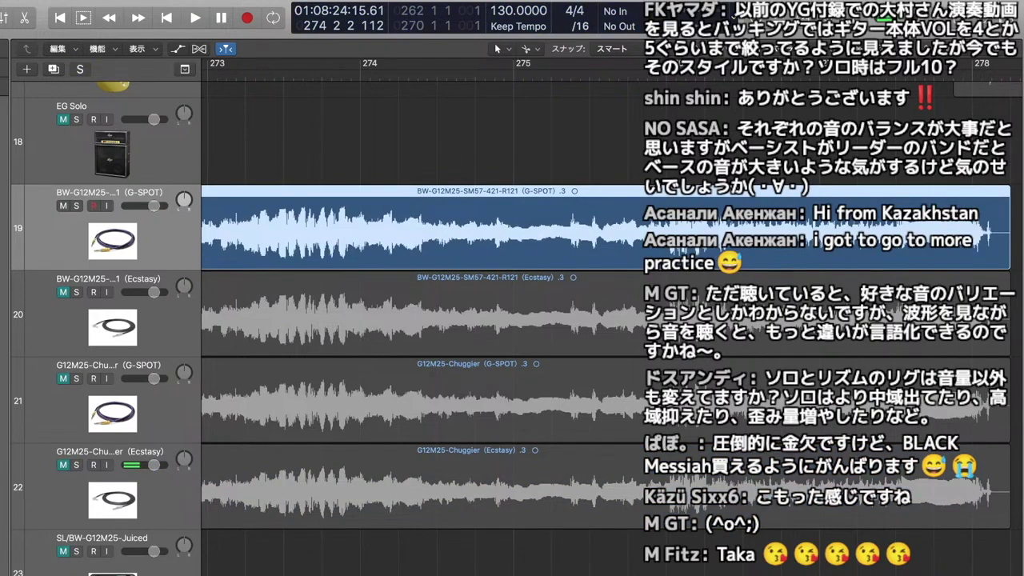
- Play BW-G12M25 (G-SPOT) from around bar 273 to bar 277, switching its solo off during playback
{"action": "key", "text": "space"}
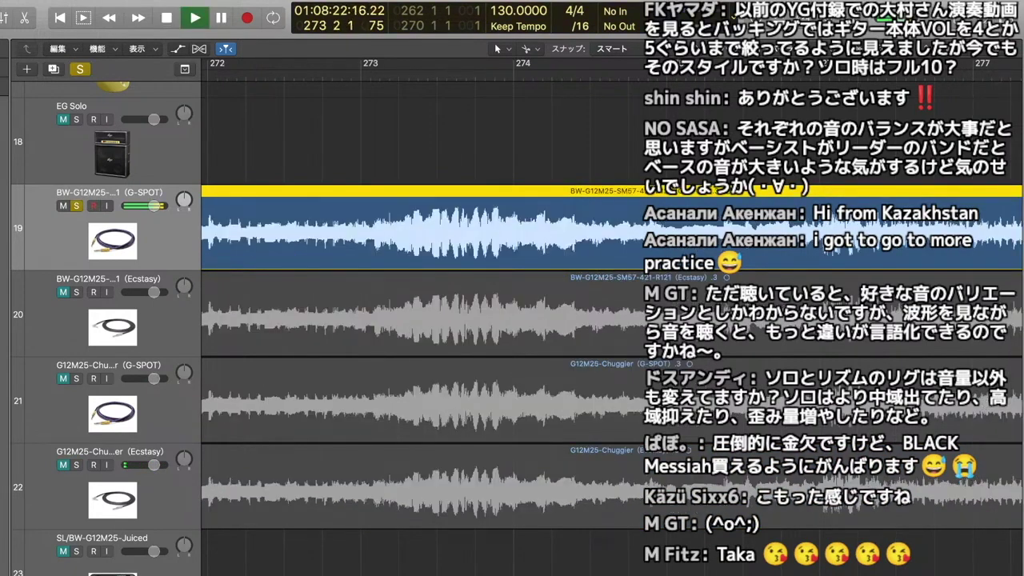
{"action": "key", "text": "s"}
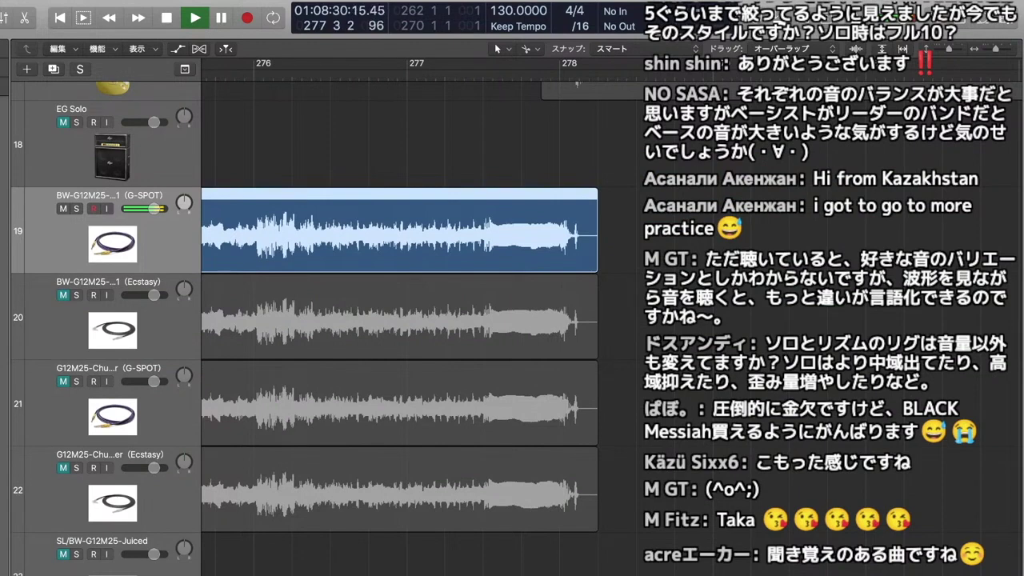
{"action": "key", "text": "space"}
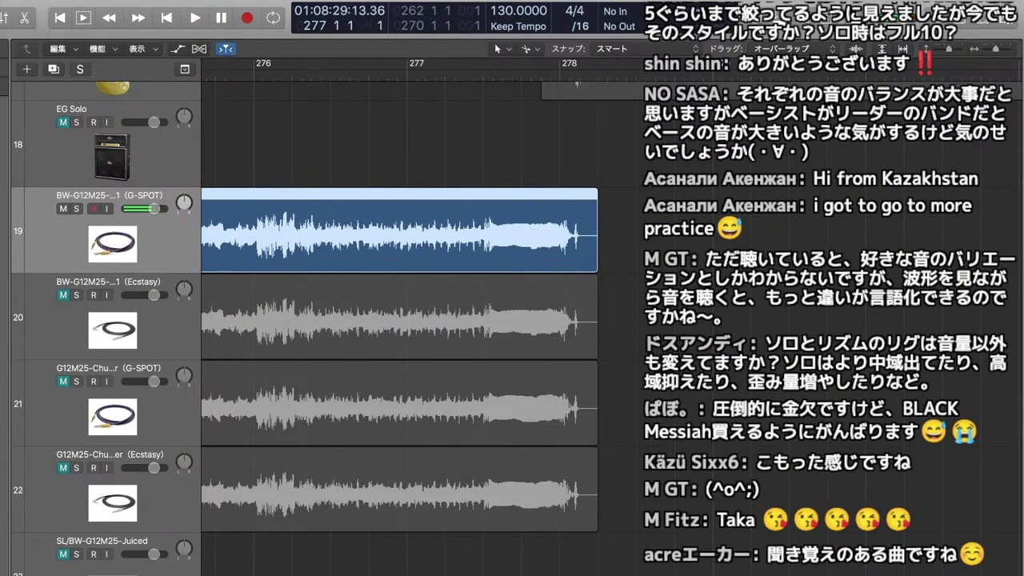
- Solo BW-G12M25 (G-SPOT) and replay its short phrase around bar 277, then switch the solo off
{"action": "key", "text": "ctrl+s"}
{"action": "key", "text": "space"}
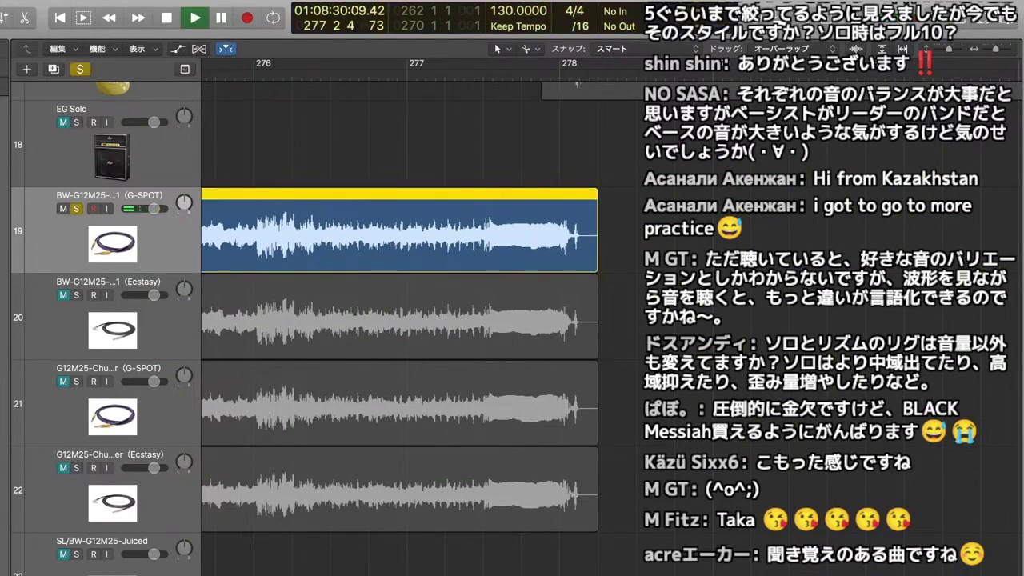
{"action": "key", "text": "space"}
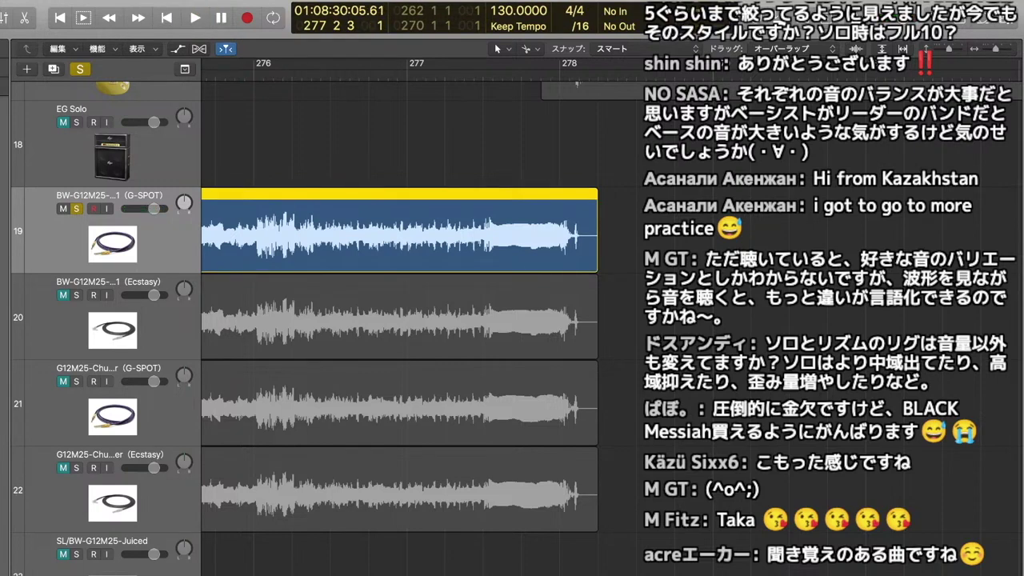
{"action": "key", "text": "space"}
{"action": "key", "text": "space"}
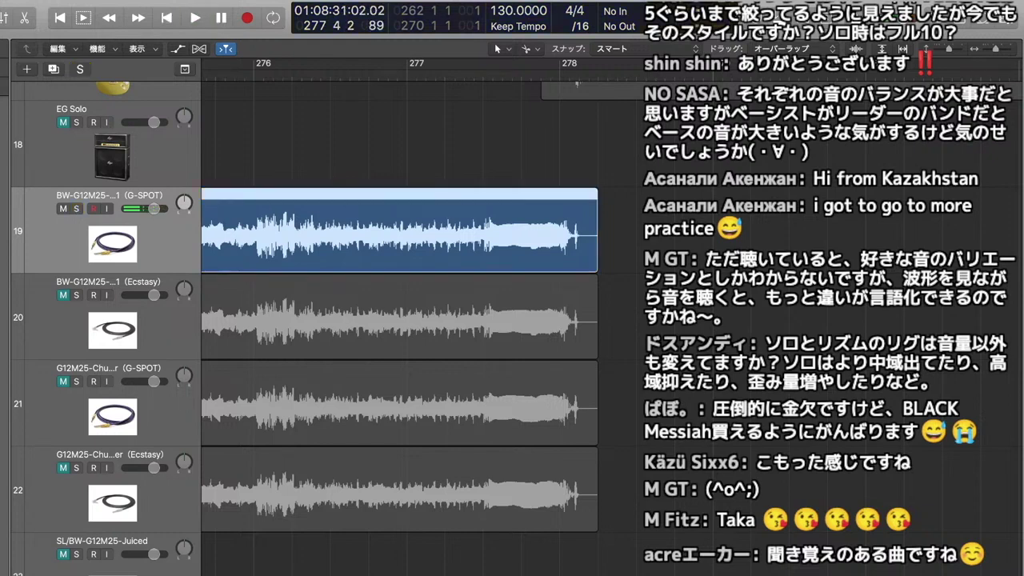
- Compare the phrase around bar 277 with BW-G12M25 (Ecstasy), G12M25-Chuggier (G-SPOT) and G12M25-Chuggier (Ecstasy) soloed in turn
{"action": "left_click", "coordinate": [76, 295], "text": "alt"}
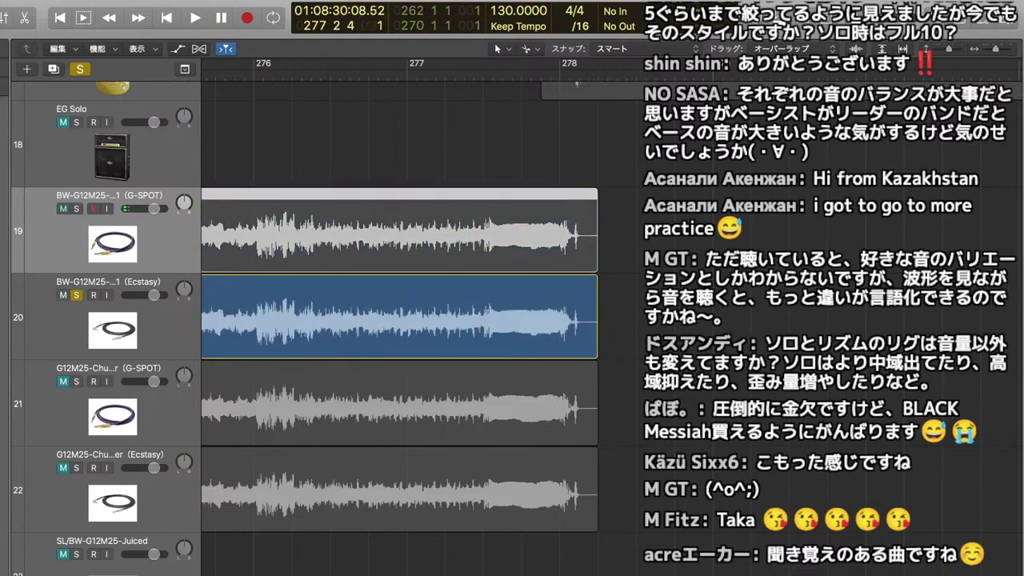
{"action": "key", "text": "space"}
{"action": "key", "text": "space"}
{"action": "key", "text": "Down"}
{"action": "key", "text": "space"}
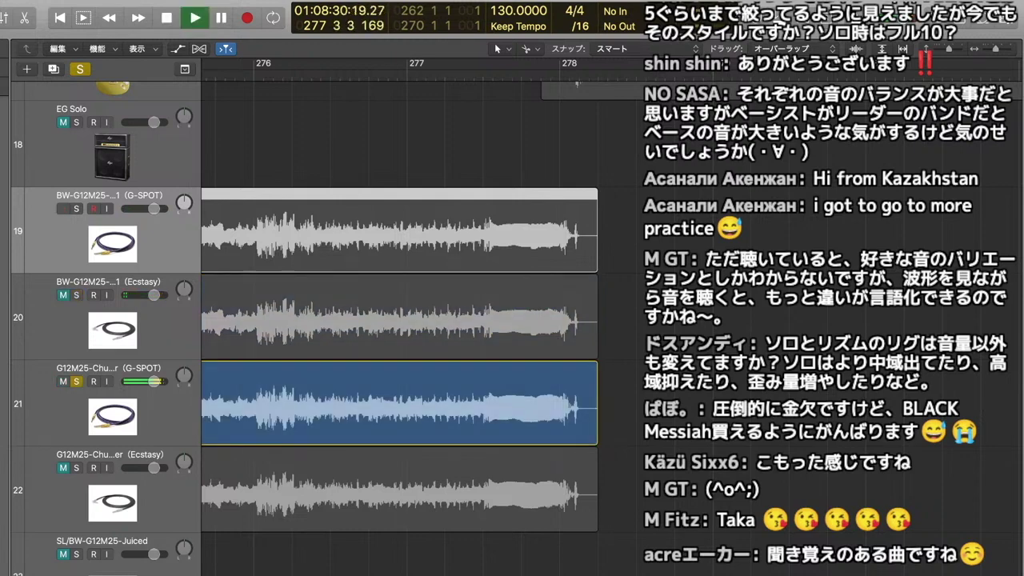
{"action": "key", "text": "space"}
{"action": "key", "text": "Down"}
{"action": "key", "text": "space"}
{"action": "key", "text": "space"}
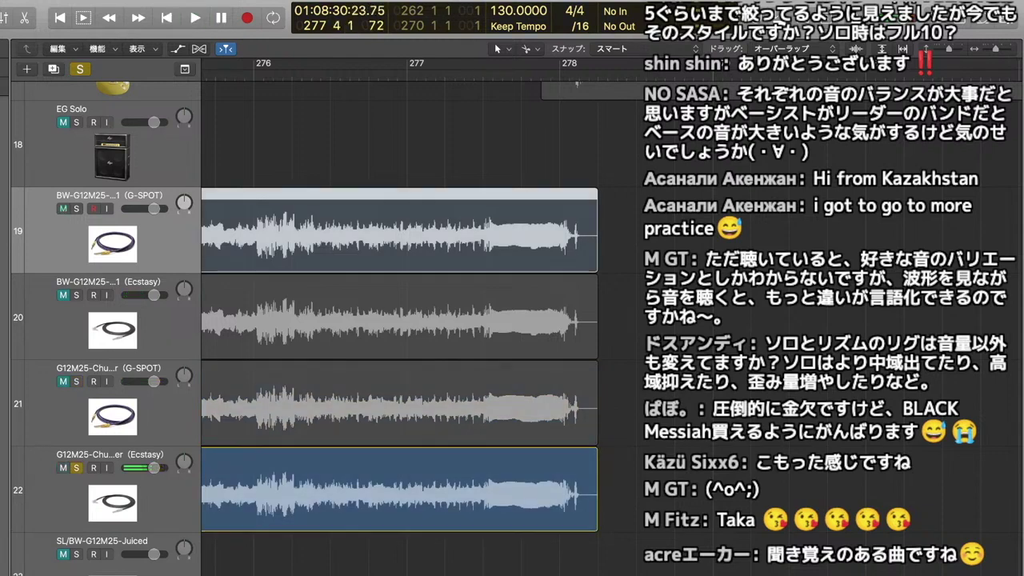
- Play both G-SPOT tracks together from around bar 262 with solo off, and mute BW-G12M25 (G-SPOT) to leave G12M25-Chuggier (G-SPOT)
{"action": "key", "text": "Up"}
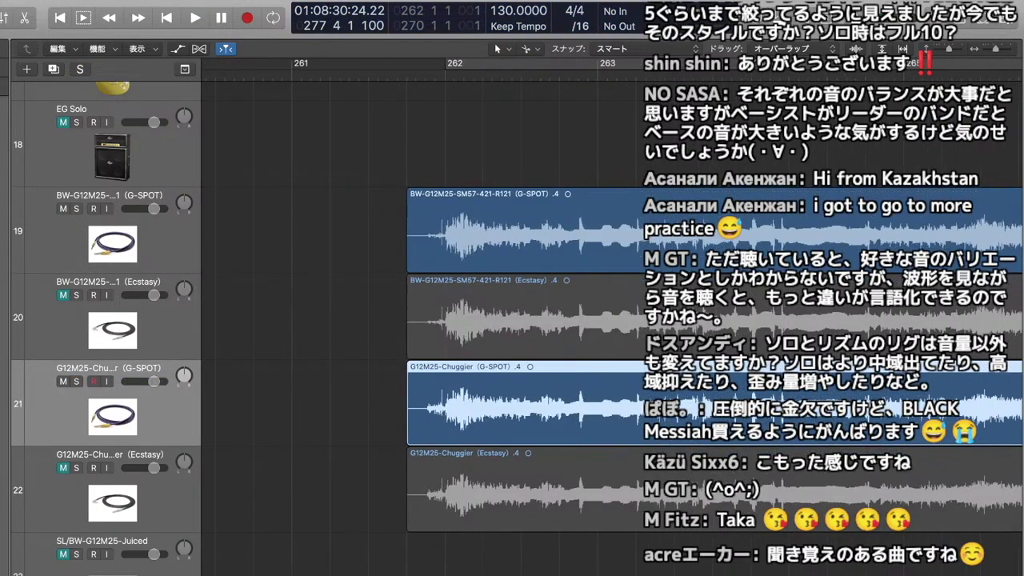
{"action": "key", "text": "space"}
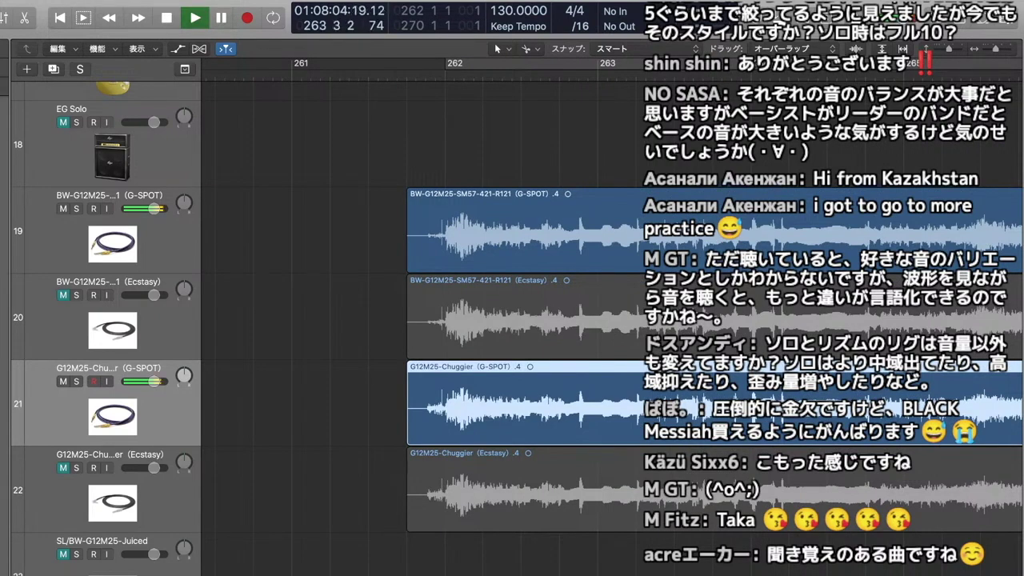
{"action": "scroll", "coordinate": [613, 320], "scroll_direction": "right", "scroll_amount": 4}
{"action": "left_click", "coordinate": [63, 209]}
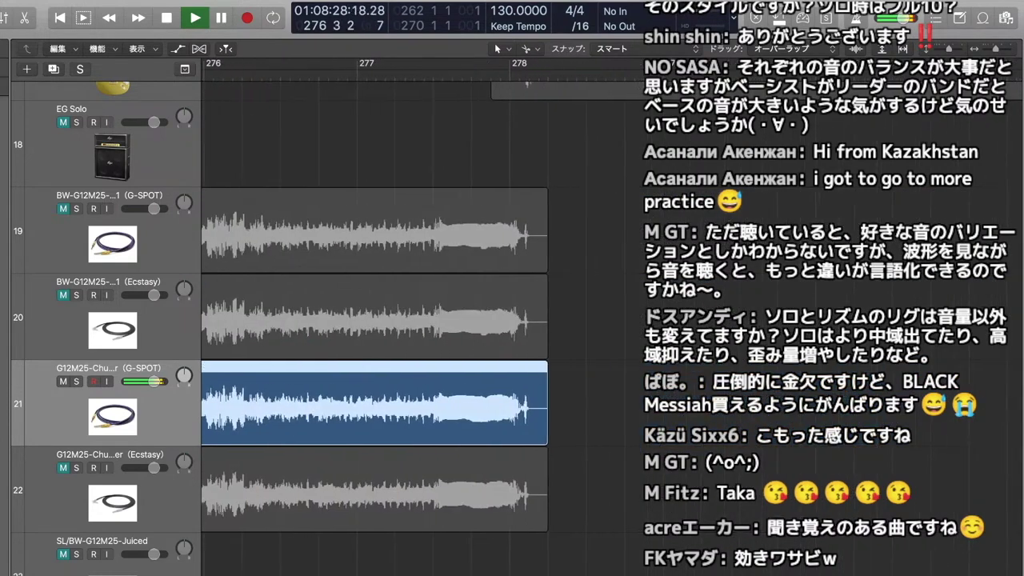
- Replay the last notes around bars 277–278 with only G12M25-Chuggier (G-SPOT) unmuted among the cable tracks, and stop playback
{"action": "key", "text": "alt+shift+d"}
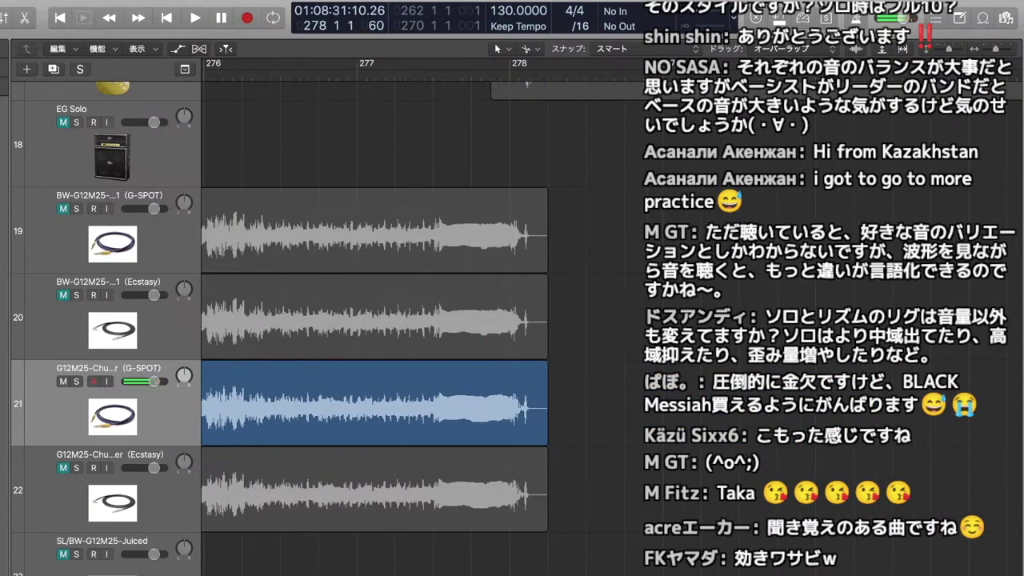
{"action": "key", "text": "space"}
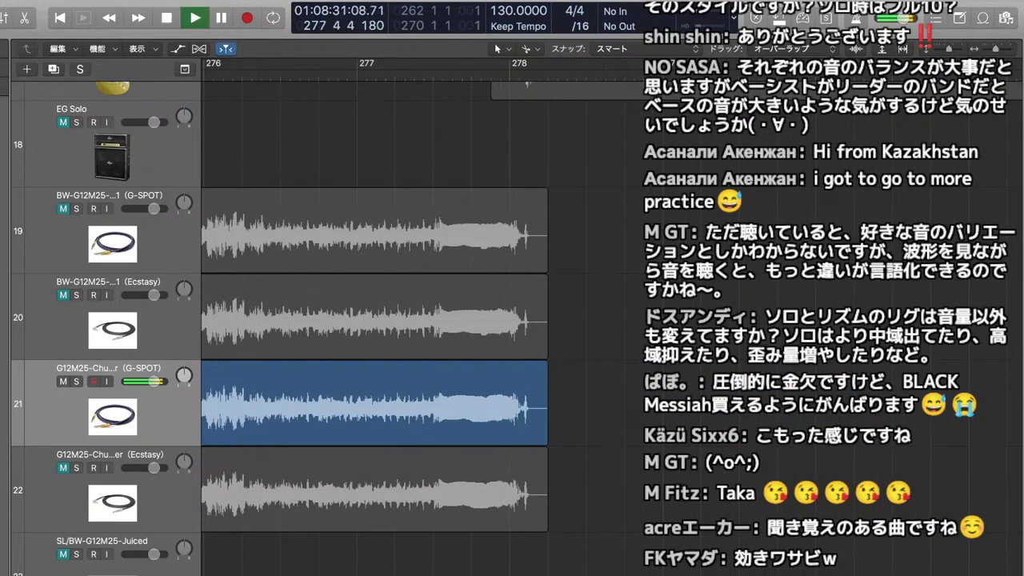
{"action": "key", "text": "space"}
{"action": "scroll", "coordinate": [424, 320], "scroll_direction": "left", "scroll_amount": 20}
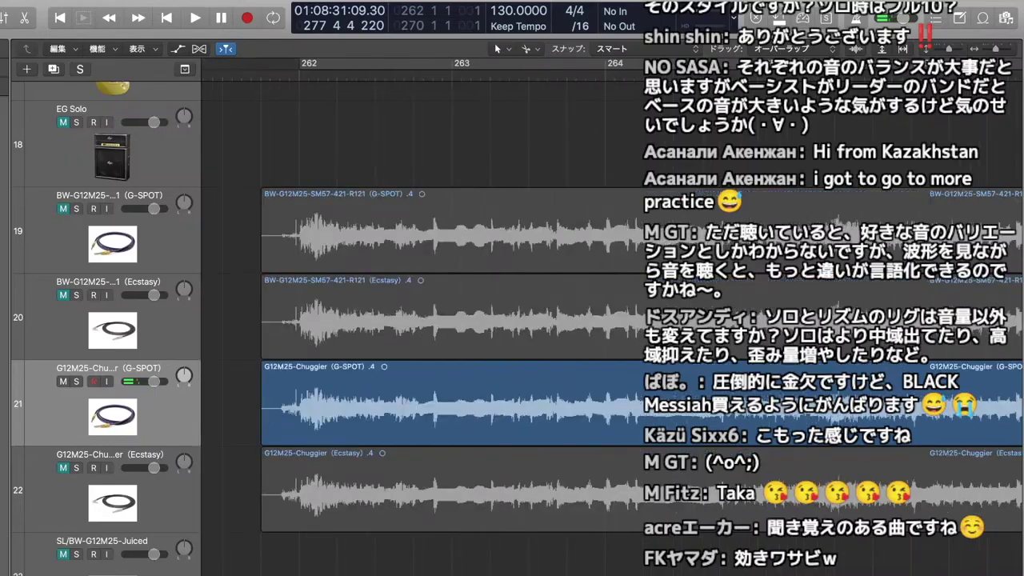